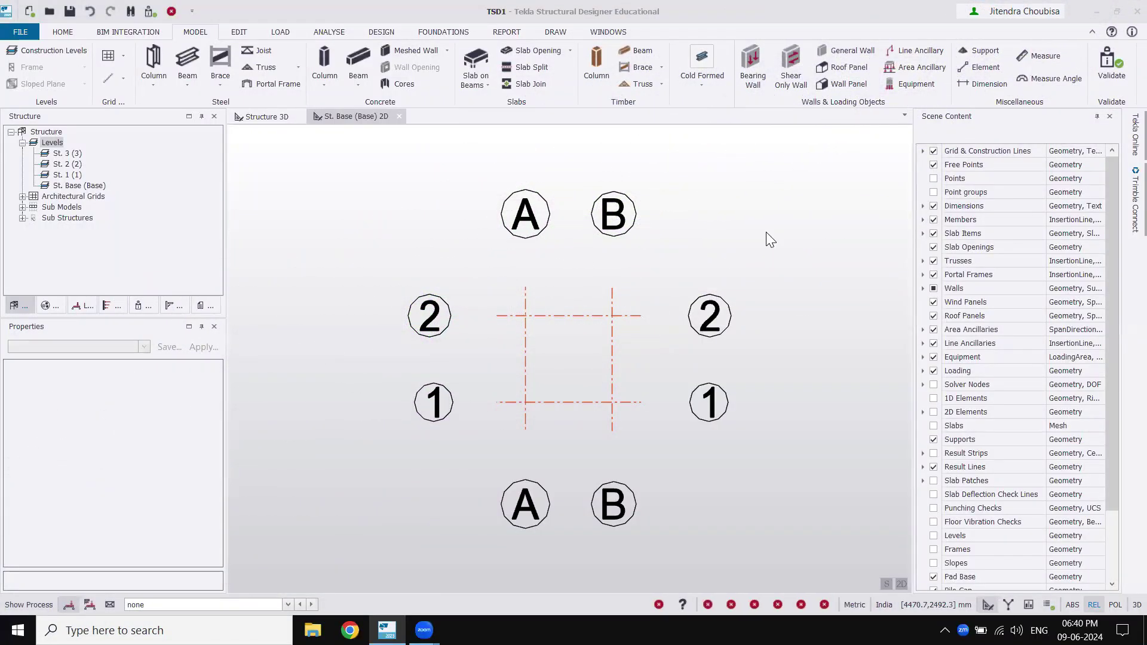
left_click(647, 8)
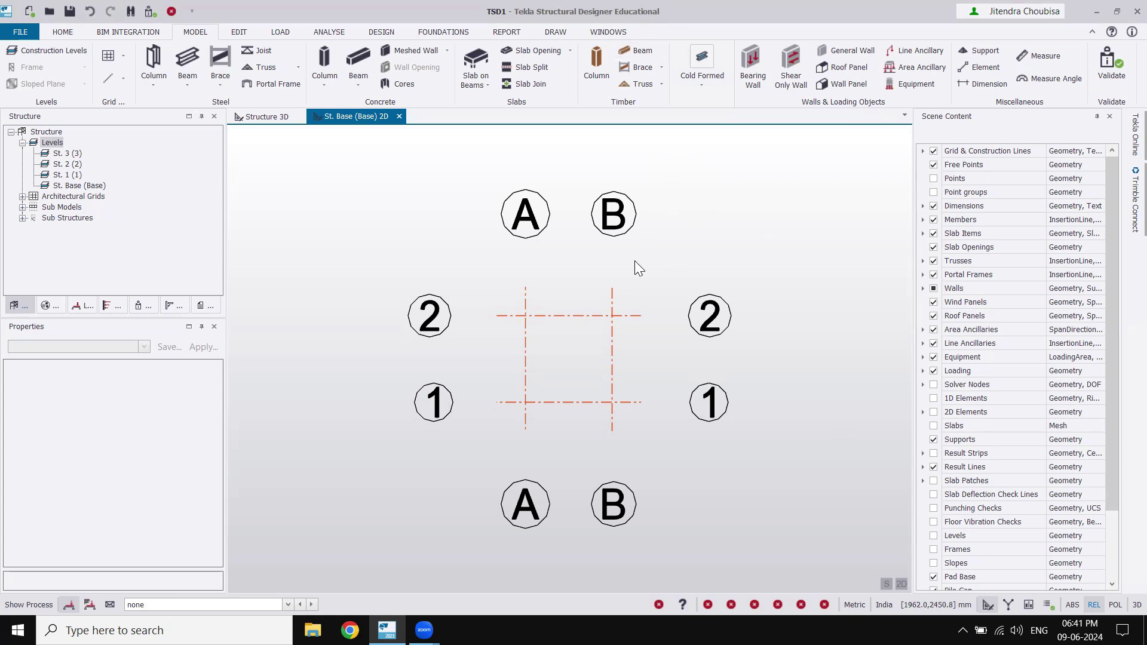
middle_click_drag(669, 265, 679, 255)
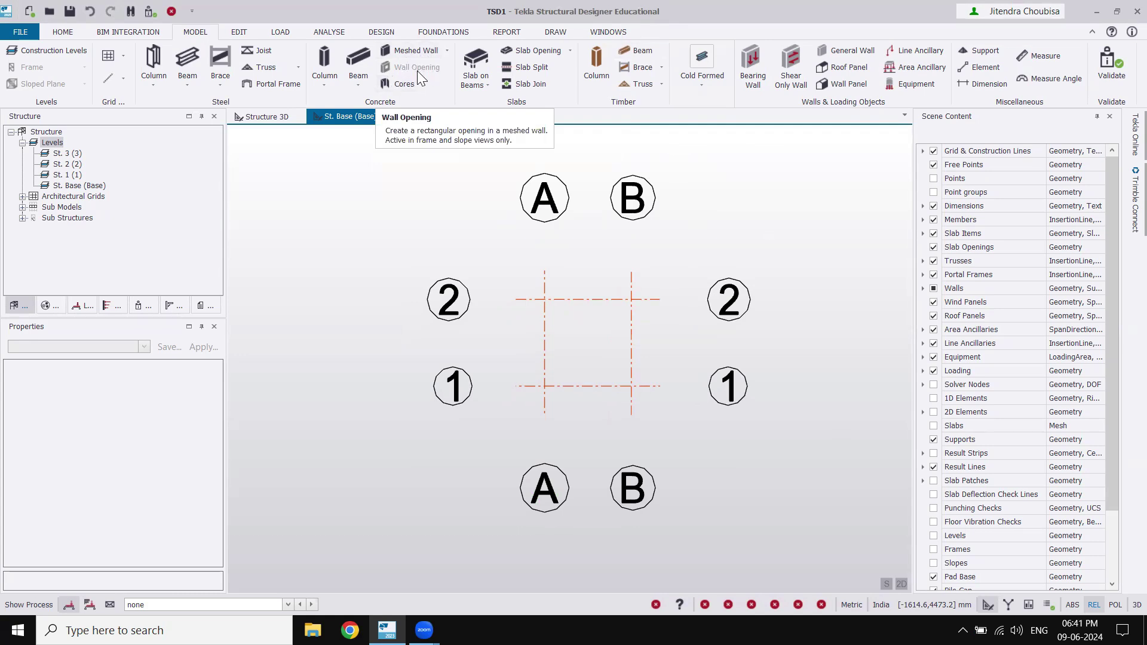
middle_click_drag(497, 226, 478, 247)
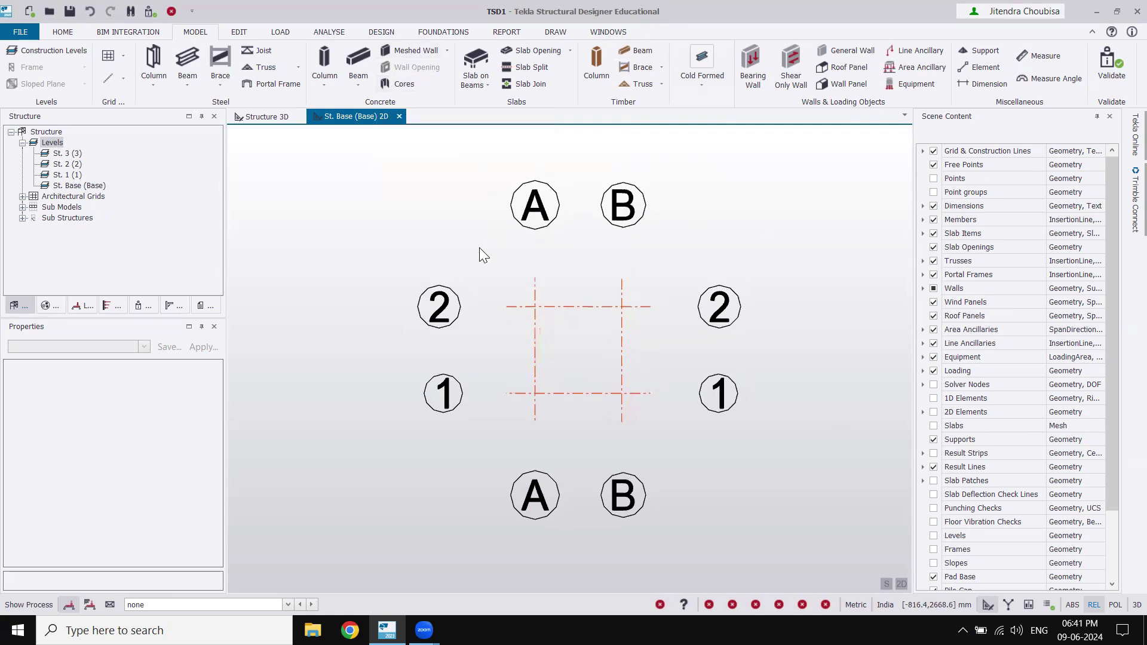
scroll(550, 338, "down", 2)
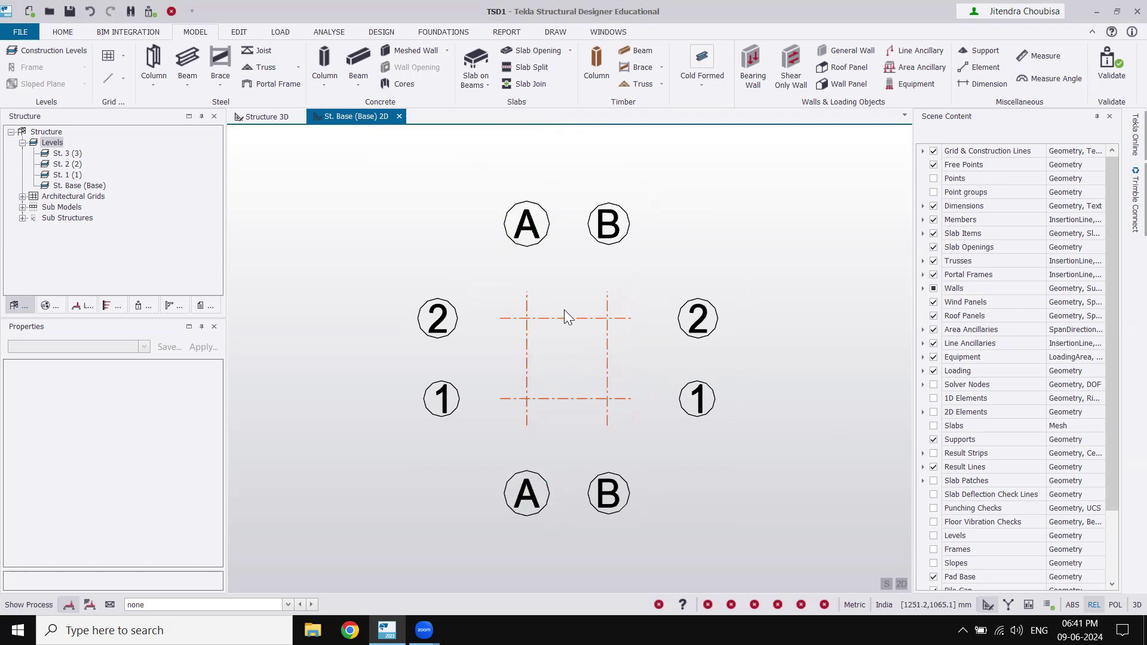
Step: Measure the grid spacing between A and B along grid line 1, and between 2 and 1 along grid line B
left_click(1036, 55)
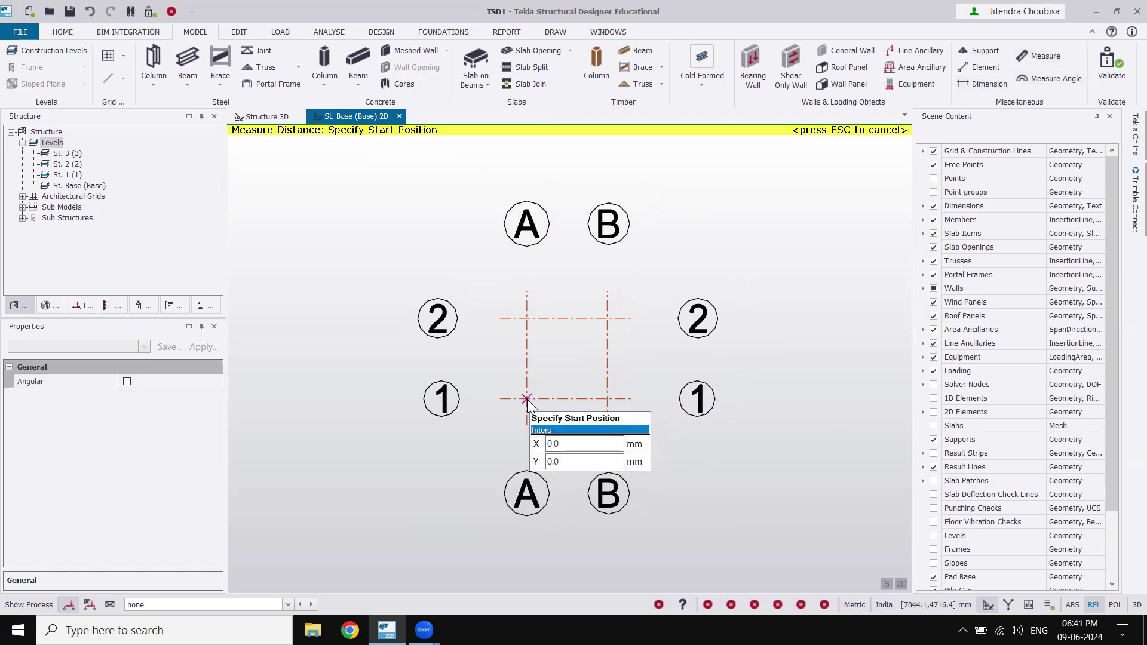
left_click(527, 399)
left_click(607, 398)
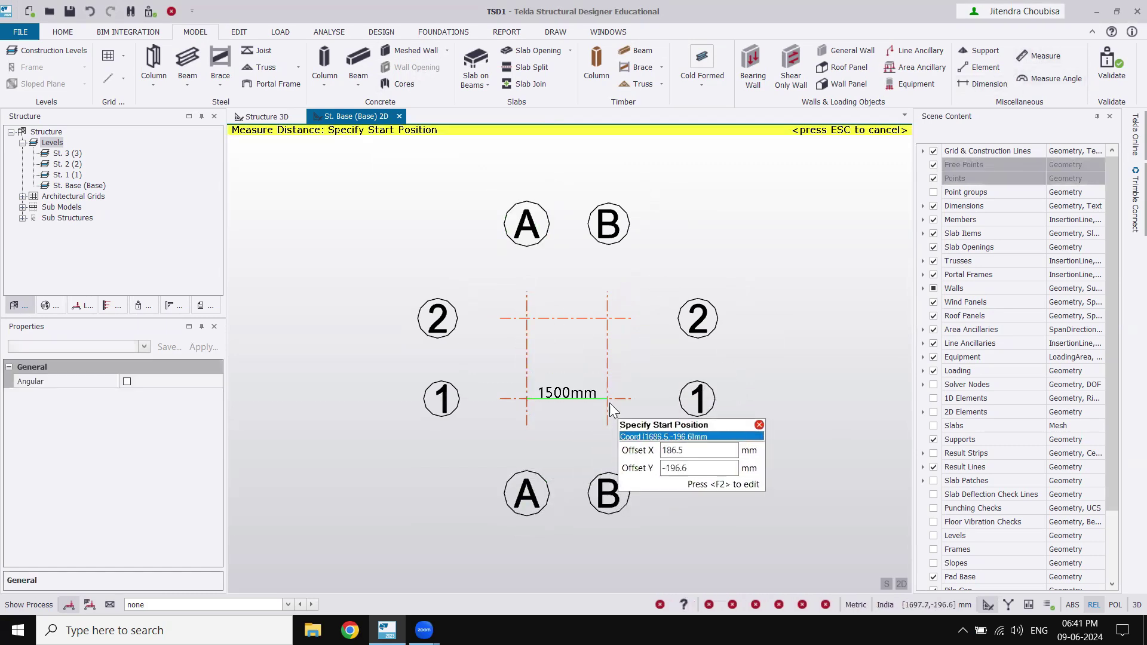
left_click(607, 318)
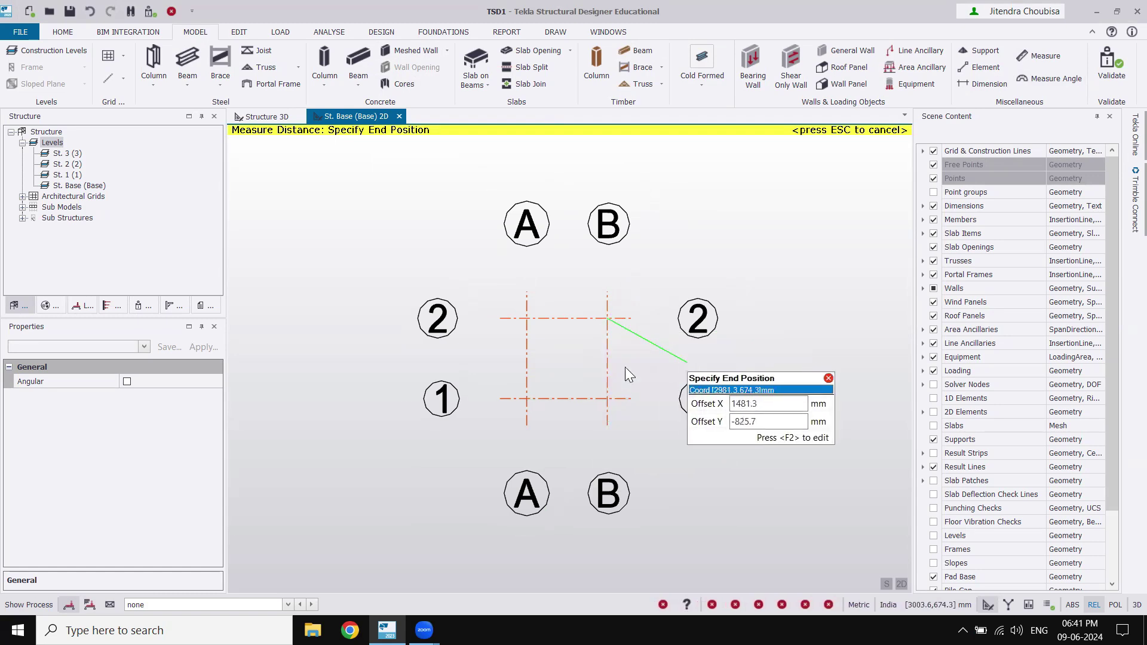
left_click(607, 398)
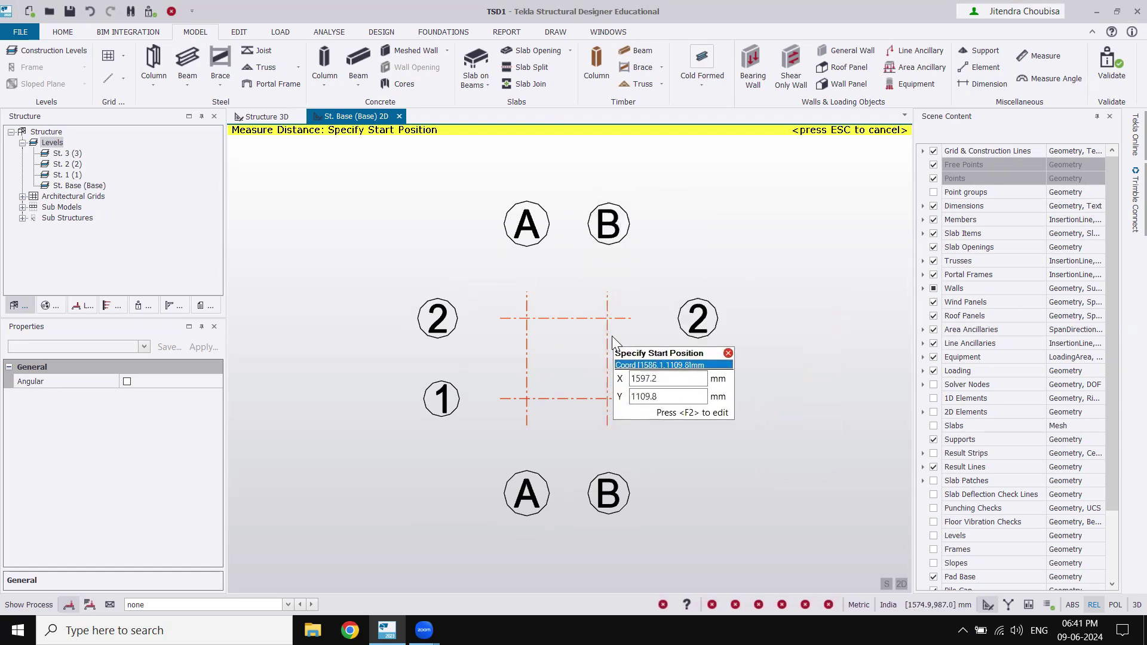
key("Escape")
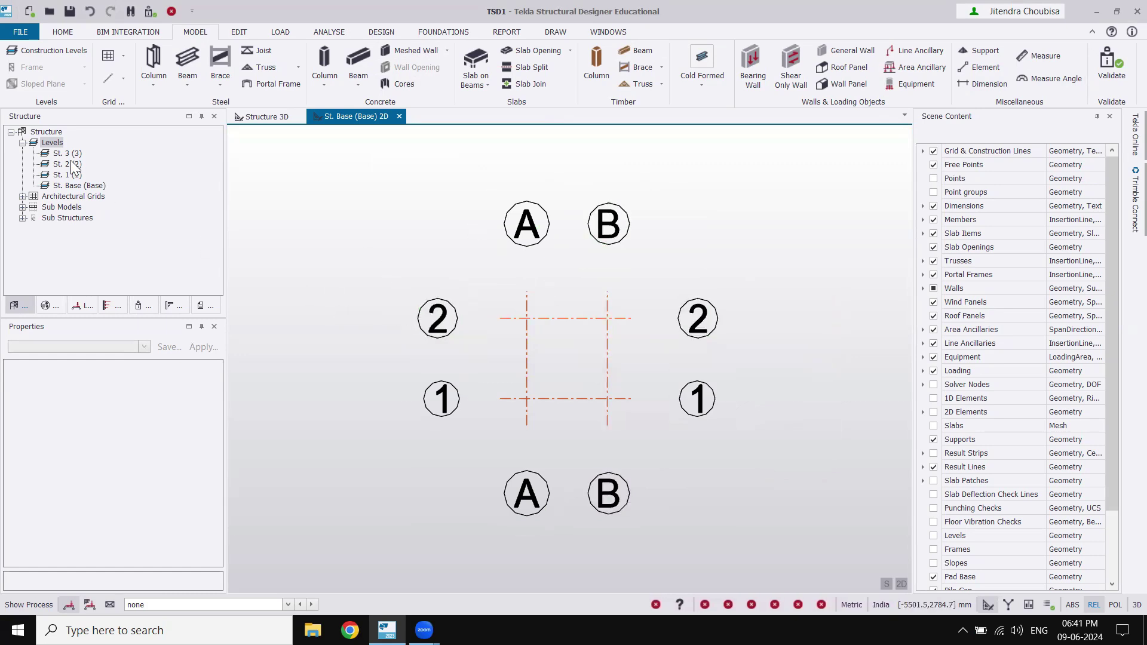
Step: Examine the level heights and spacings in the construction levels table and close it
left_click(55, 144)
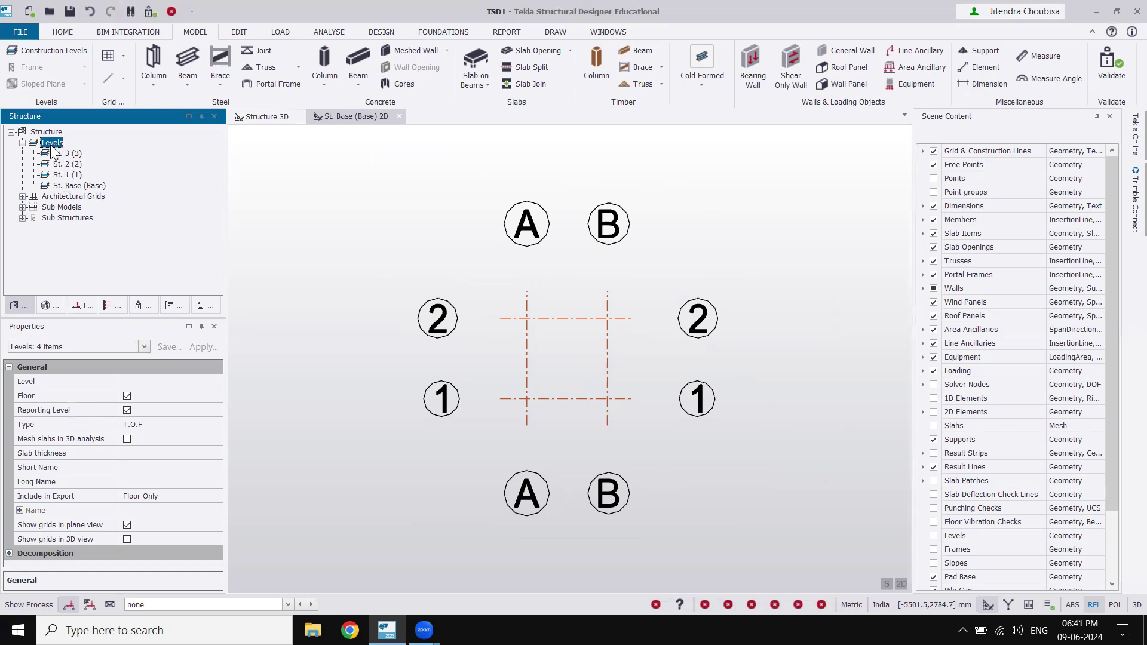
left_click(70, 151)
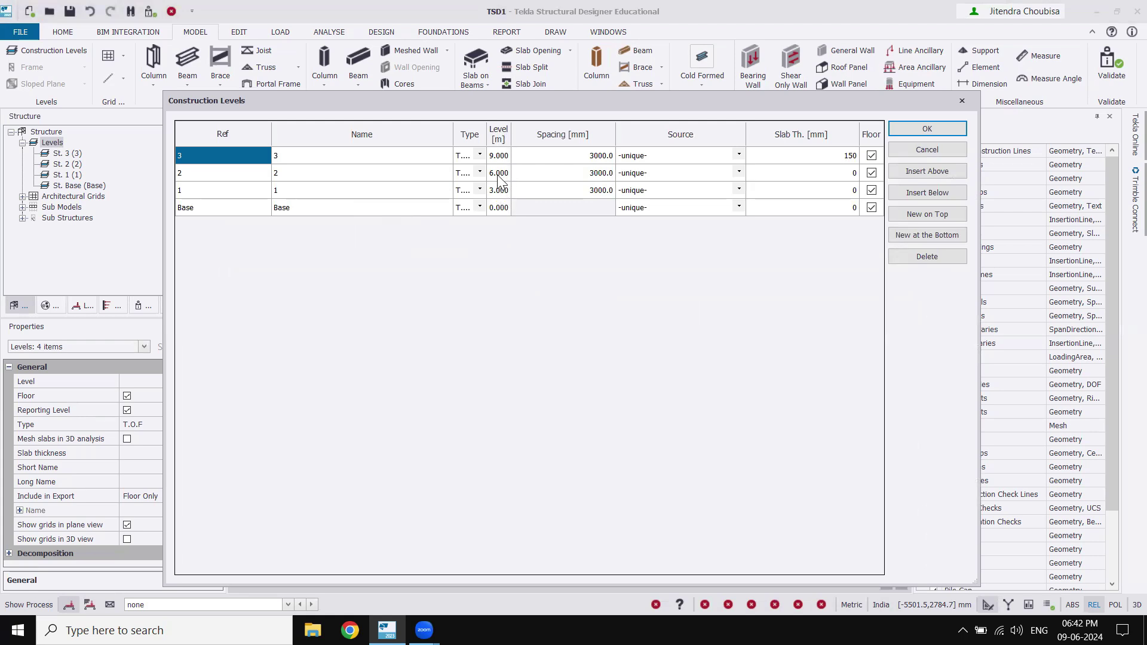
left_click(926, 129)
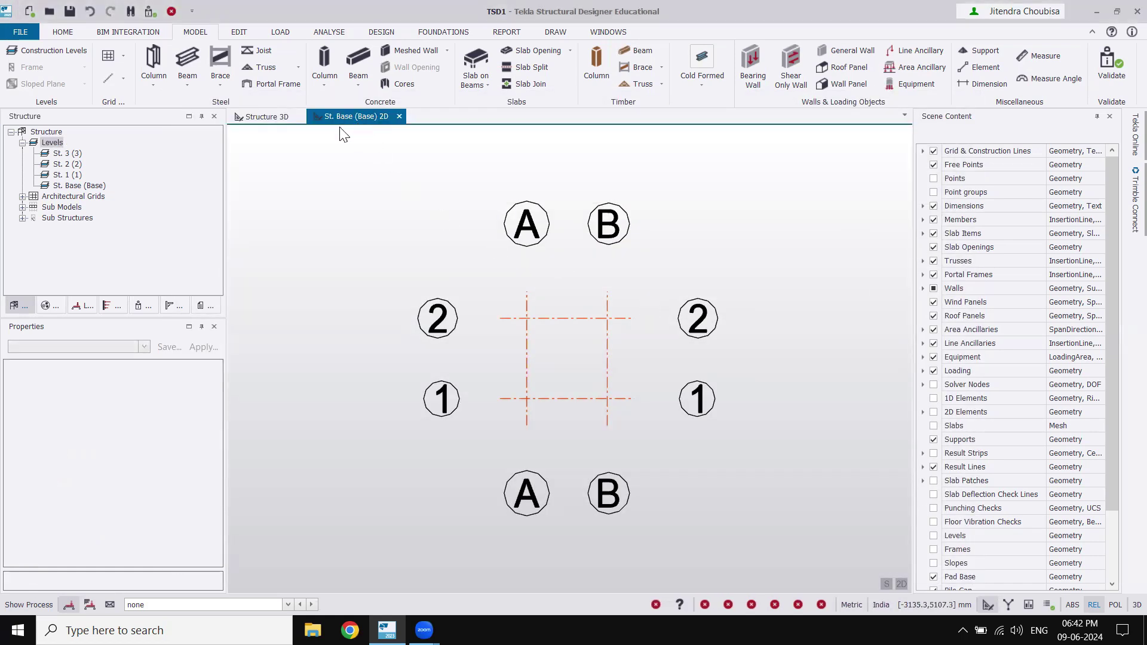
Step: Reopen the construction levels table and set the source of level 1 to Base
double_click(55, 145)
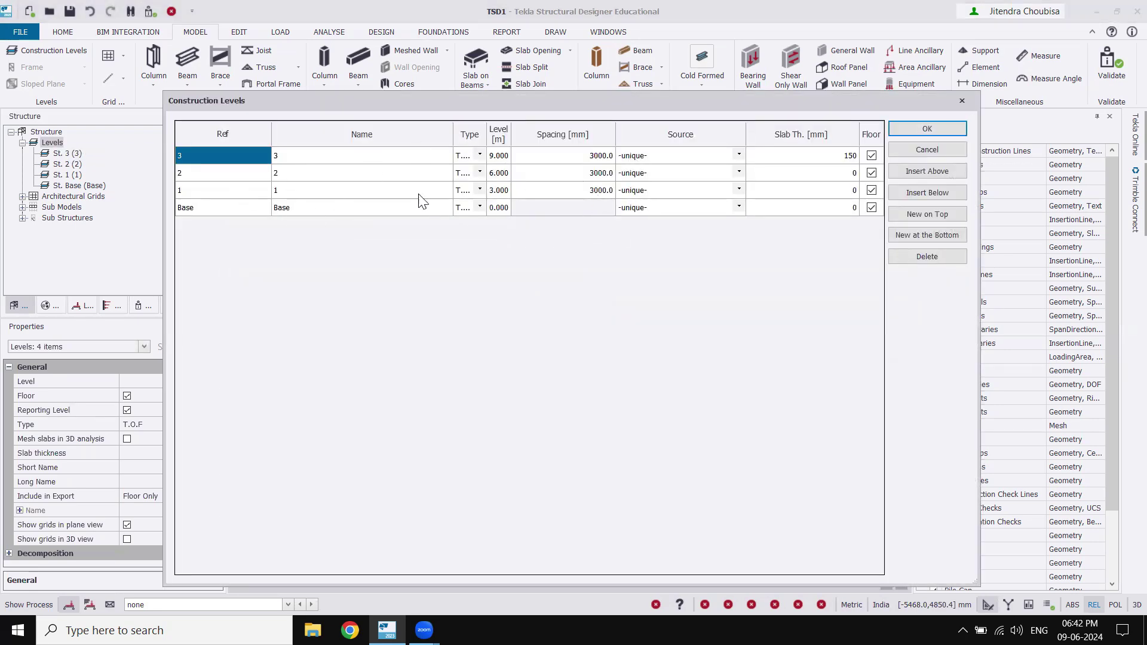
left_click(739, 190)
left_click(723, 229)
left_click(739, 190)
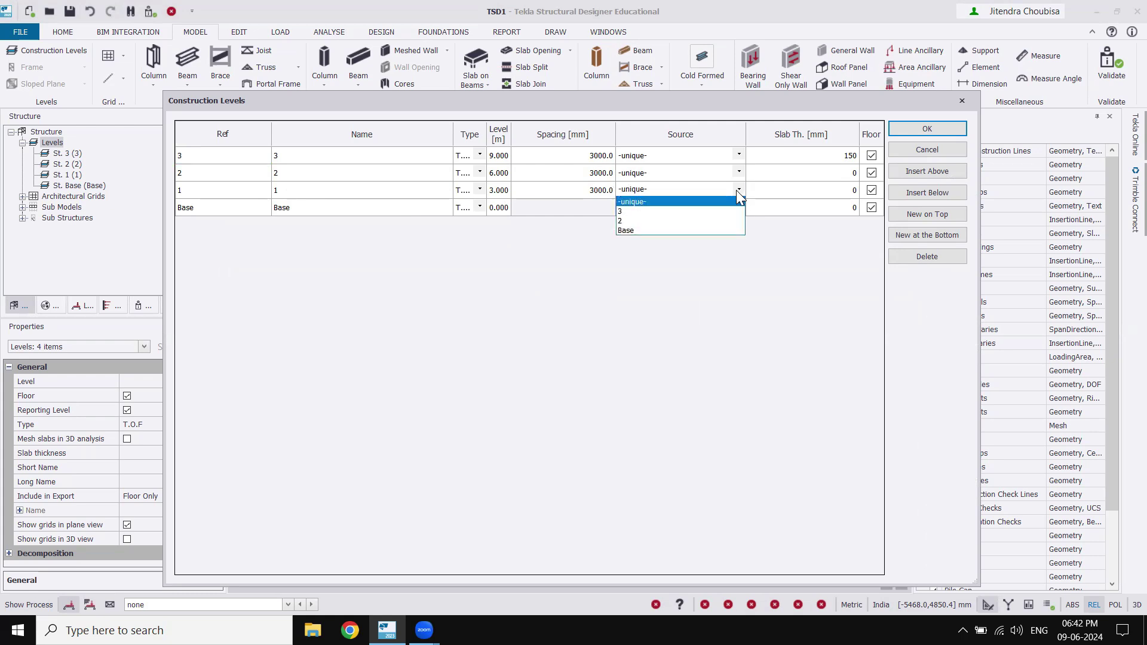
left_click(729, 249)
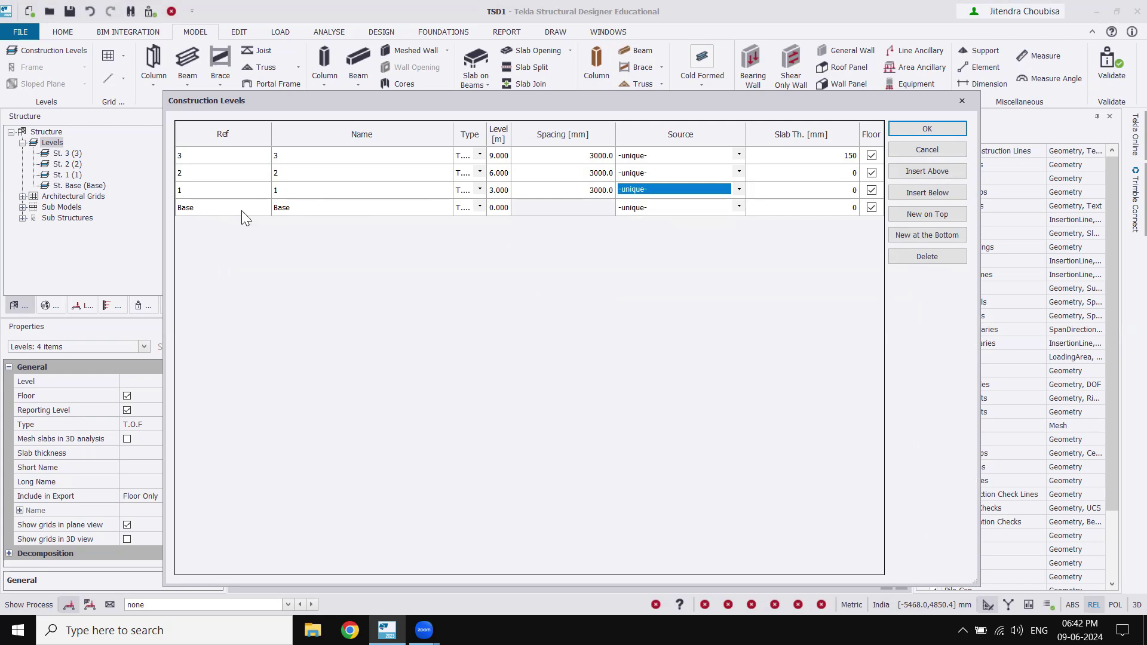
left_click(739, 190)
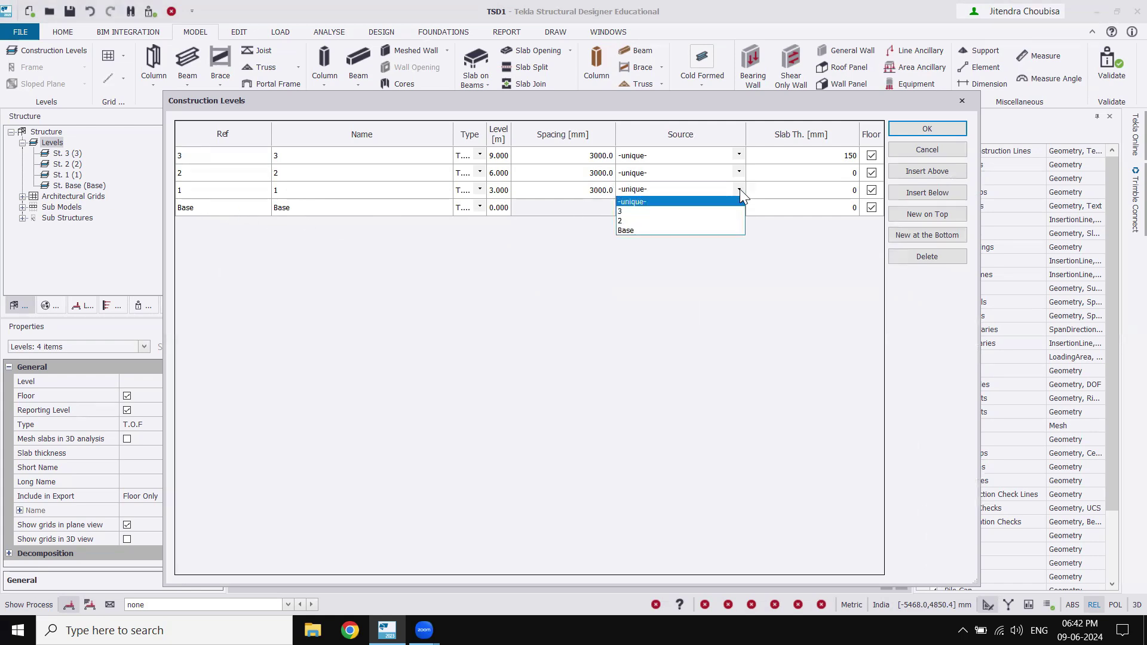
left_click(727, 230)
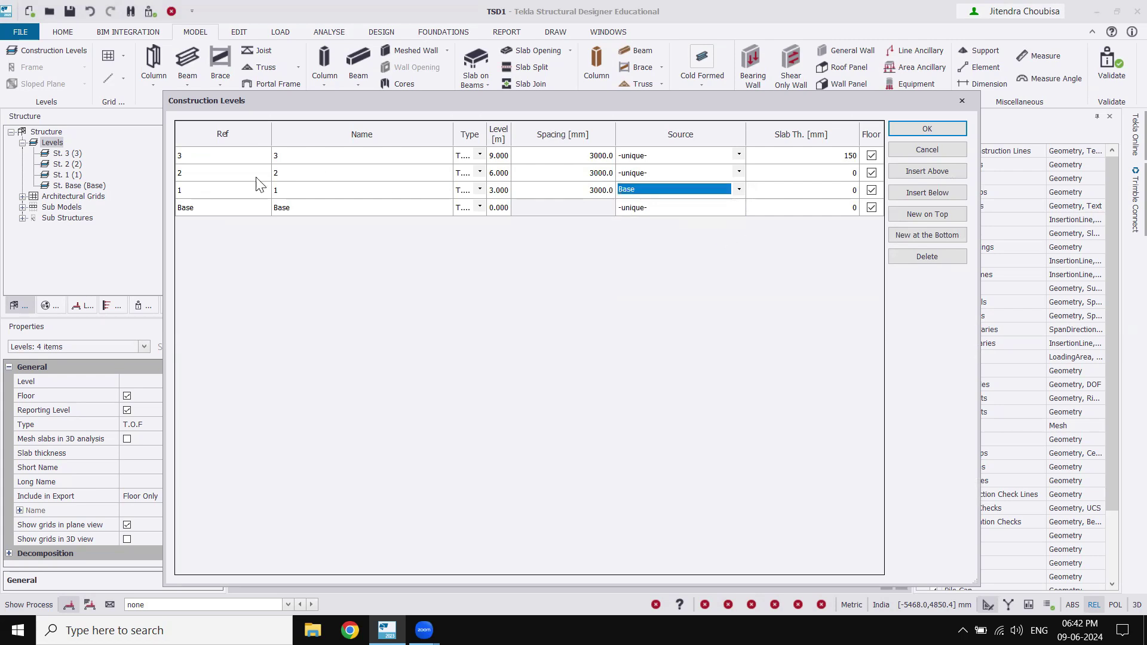
Step: Set the source of levels 2 and 3 to Base and accept the construction levels
left_click(738, 173)
left_click(711, 203)
left_click(740, 157)
left_click(715, 176)
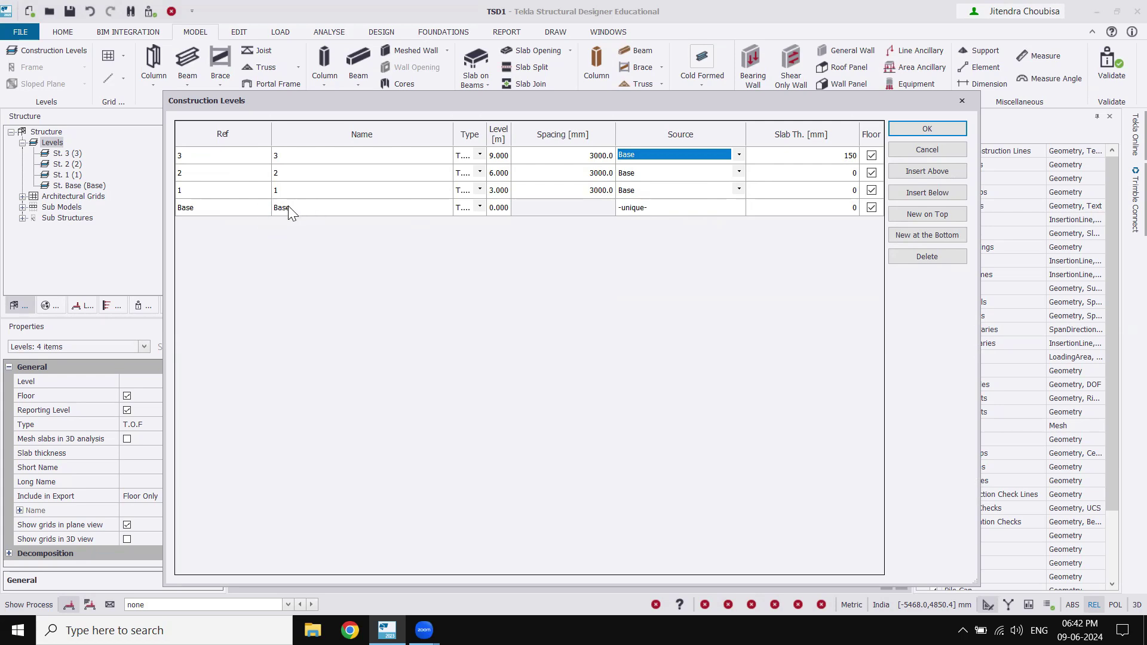
left_click(917, 127)
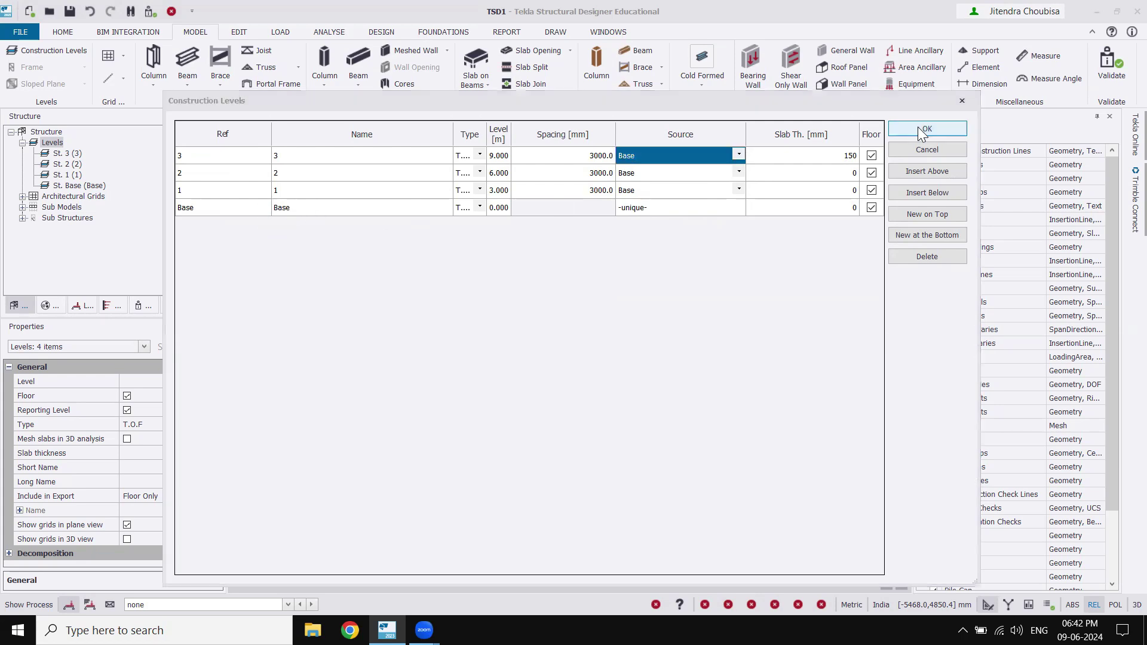
left_click(579, 282)
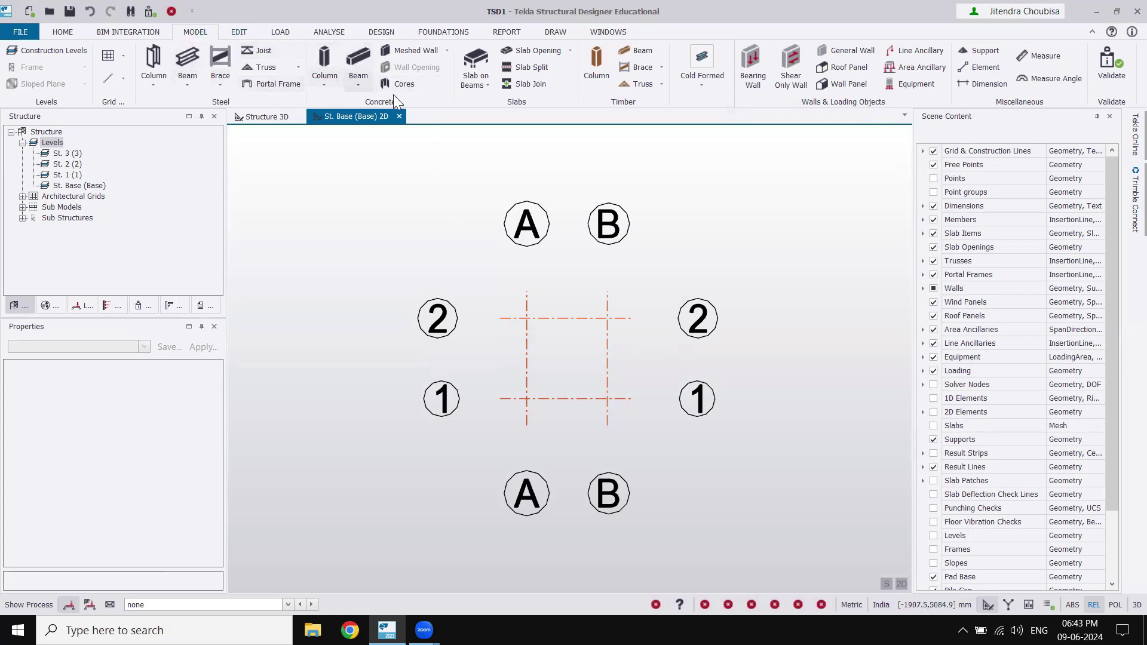
Step: Start a concrete meshed wall and set its wall zone reinforcement form to Mesh
left_click(424, 48)
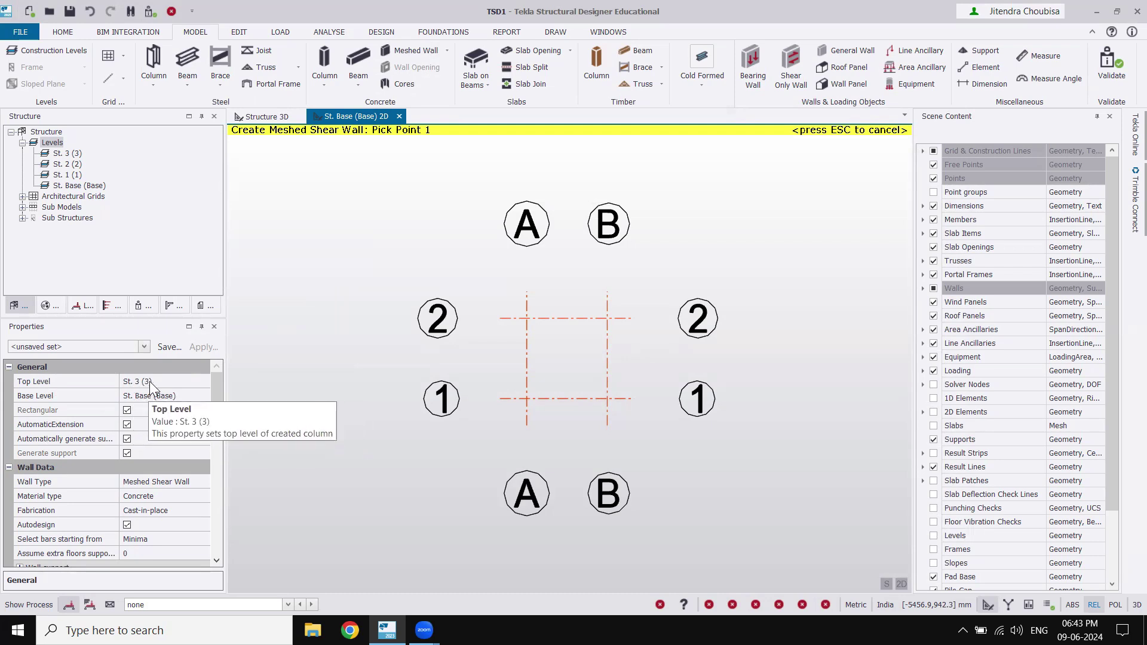
scroll(216, 411, "down", 2)
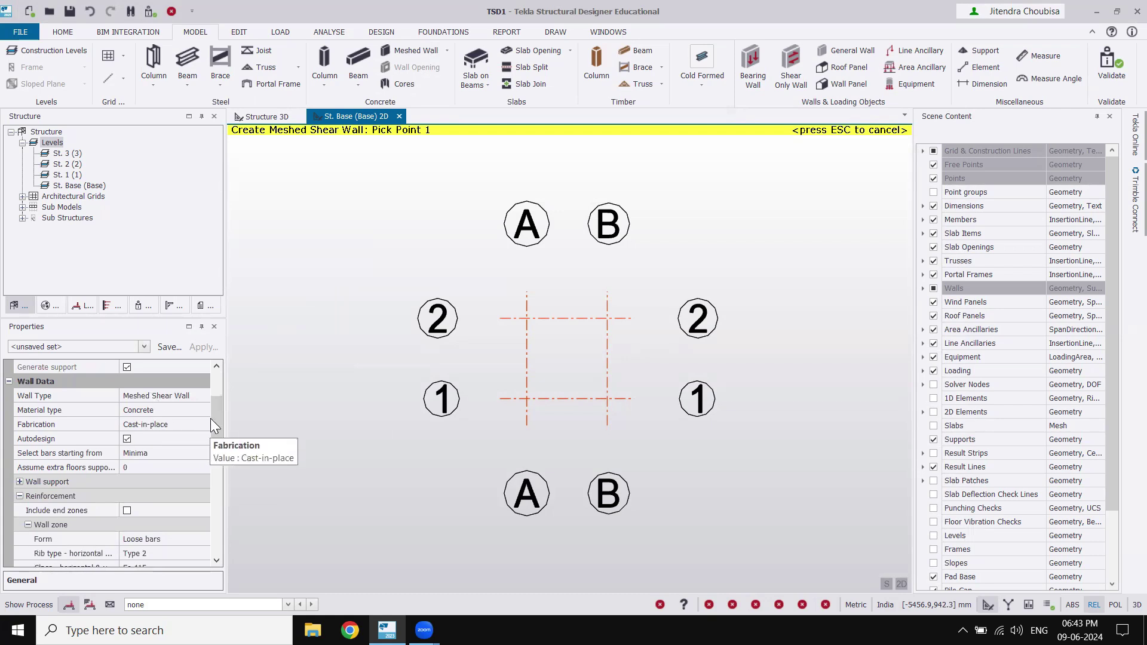
scroll(217, 428, "down", 3)
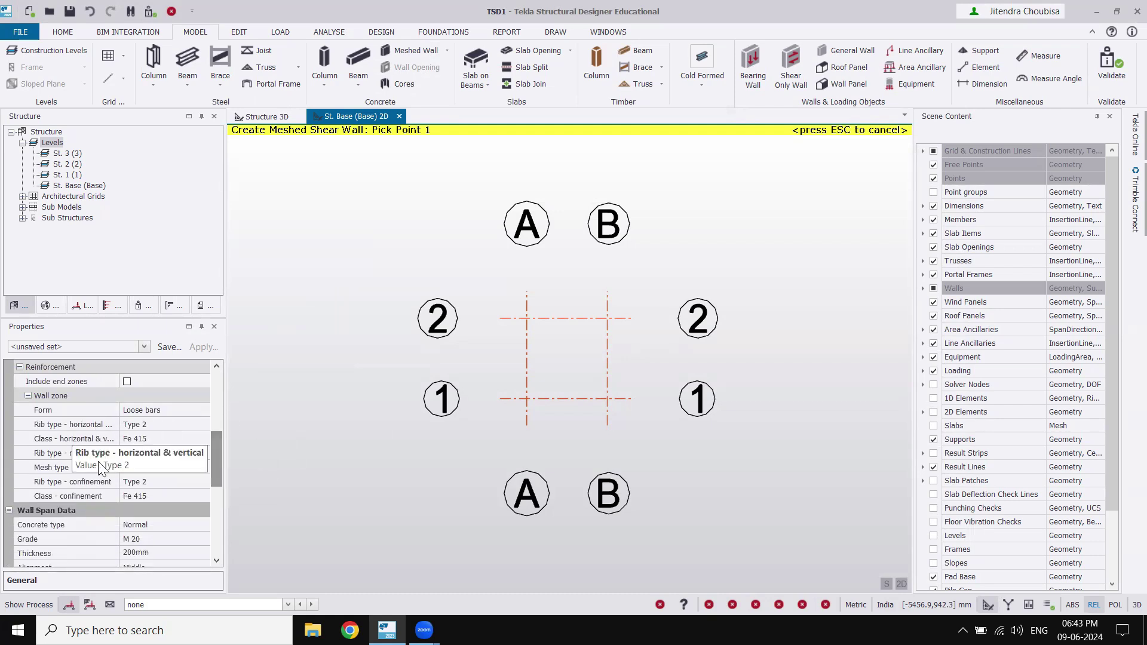
left_click(159, 411)
left_click(204, 409)
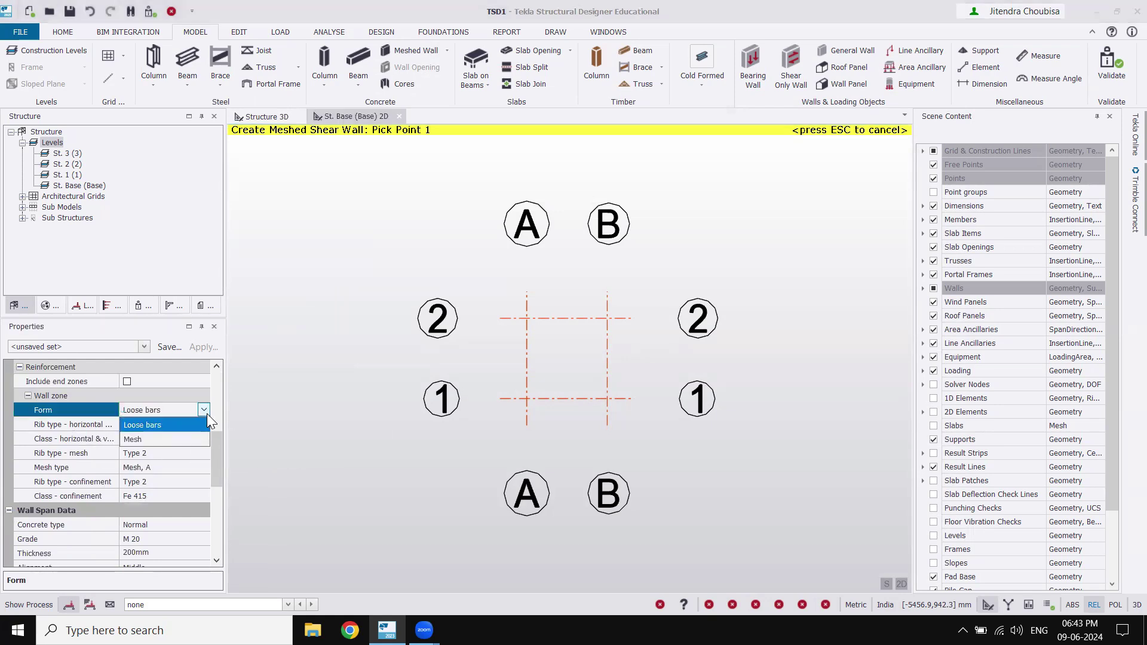
left_click(156, 438)
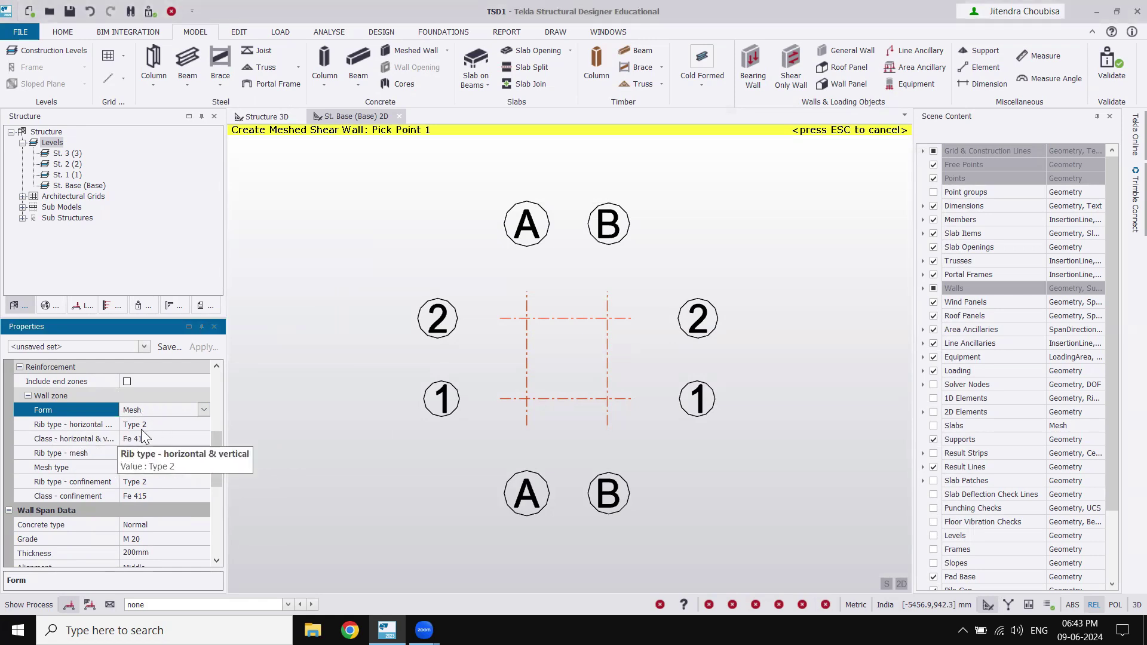
Step: Set the wall zone's horizontal and vertical reinforcement to rib type Type 2 and class Fe 500
left_click(199, 424)
left_click(203, 424)
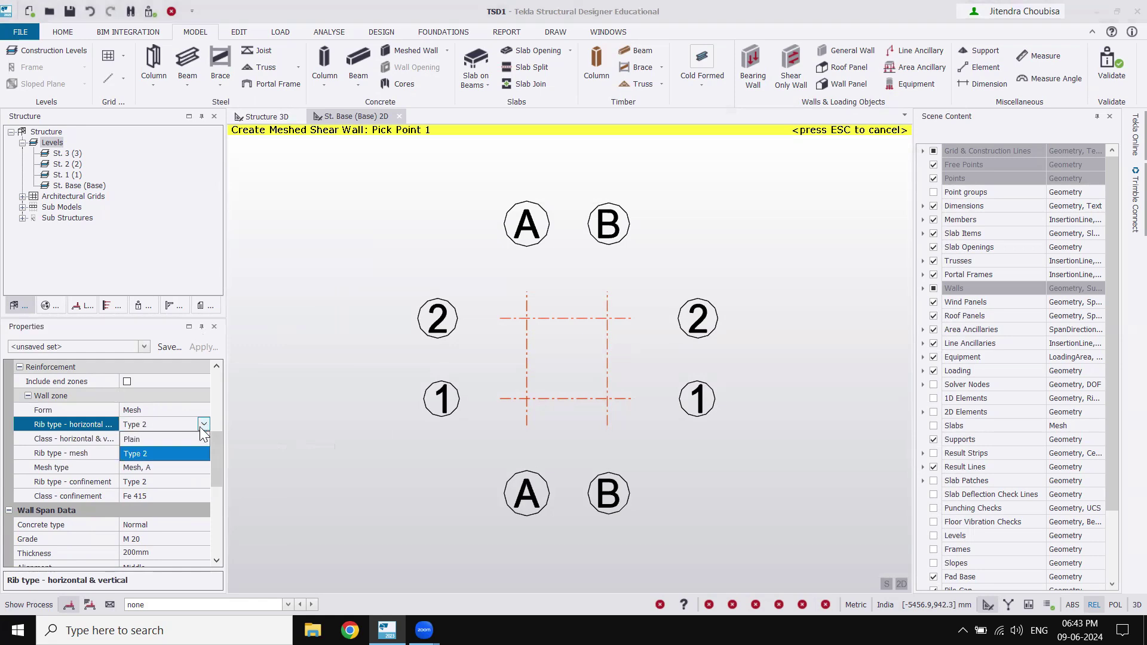
left_click(158, 452)
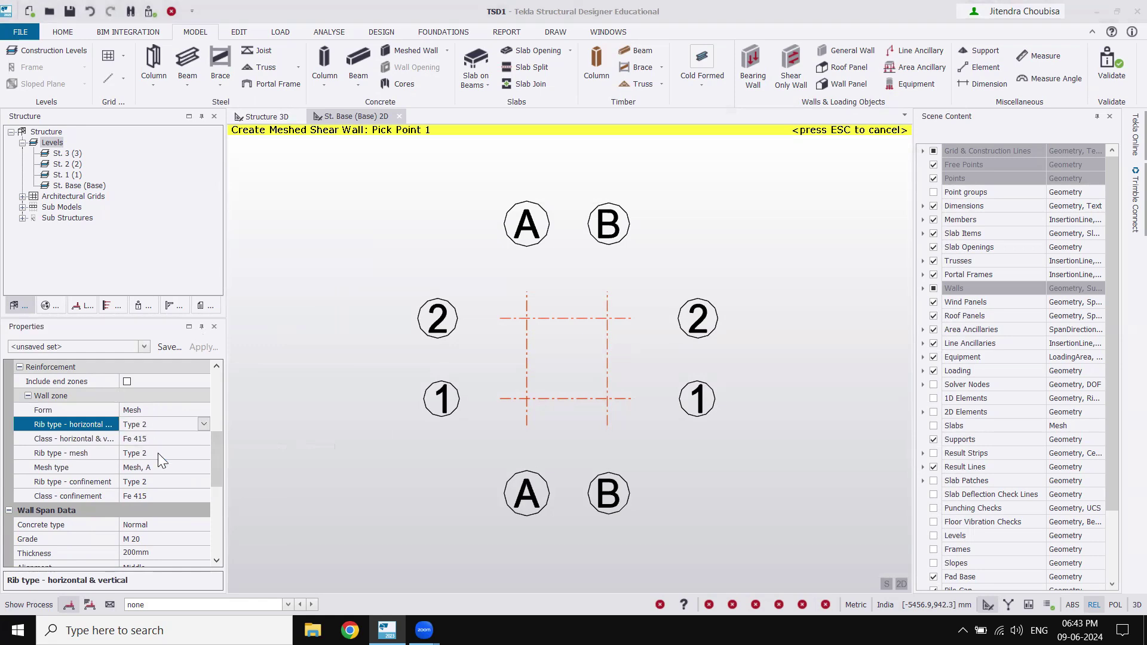
left_click(190, 440)
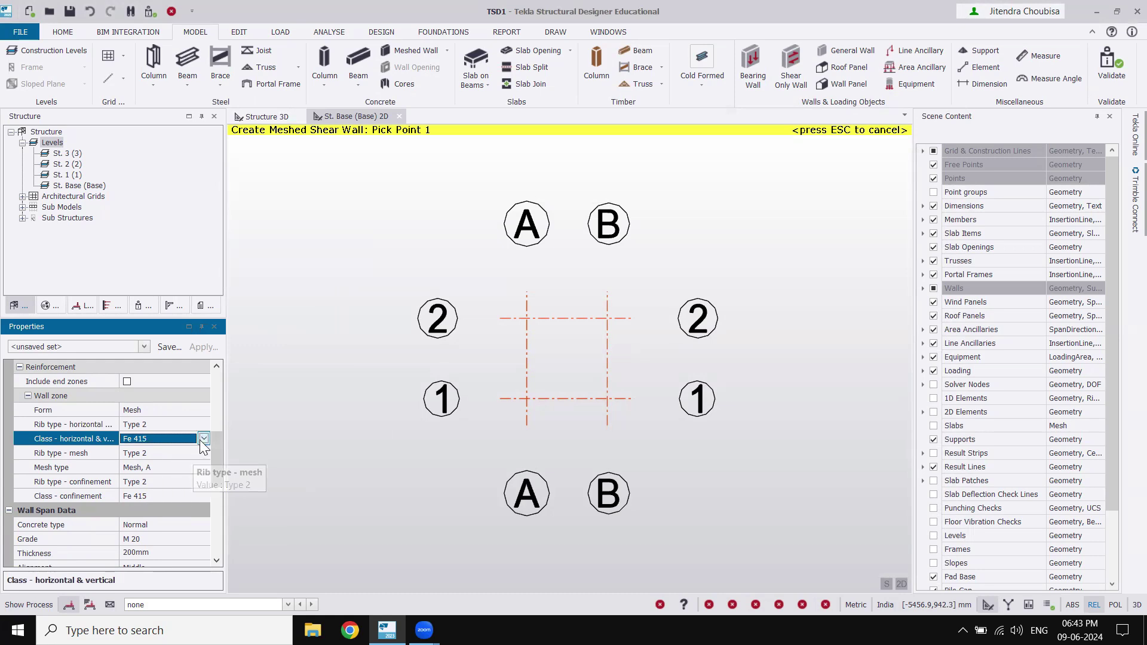
left_click(180, 440)
left_click(156, 467)
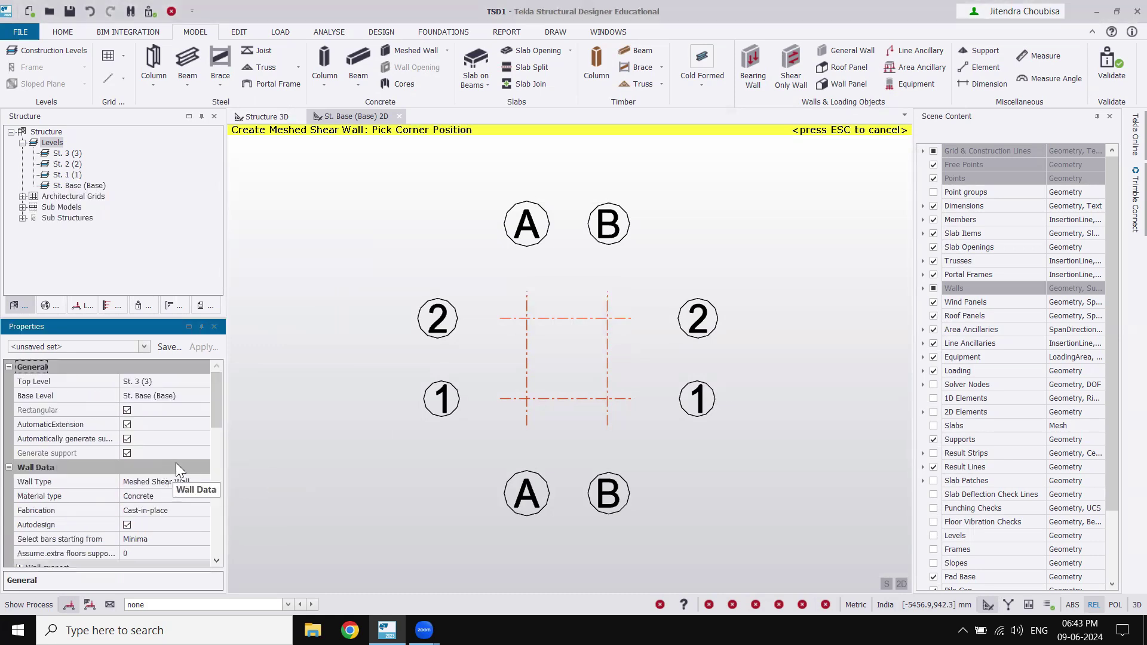
Step: Set the wall zone's mesh rib type to Type 2 and its mesh type to Mesh, A
left_click_drag(217, 422, 217, 480)
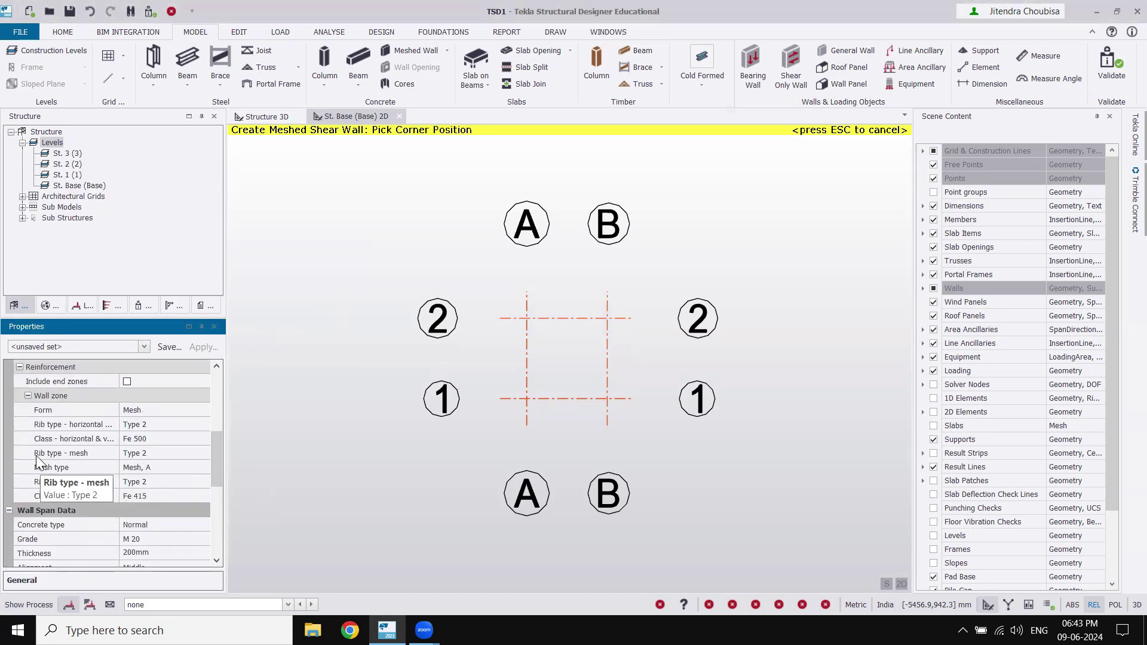
left_click(197, 454)
left_click(203, 454)
left_click(158, 469)
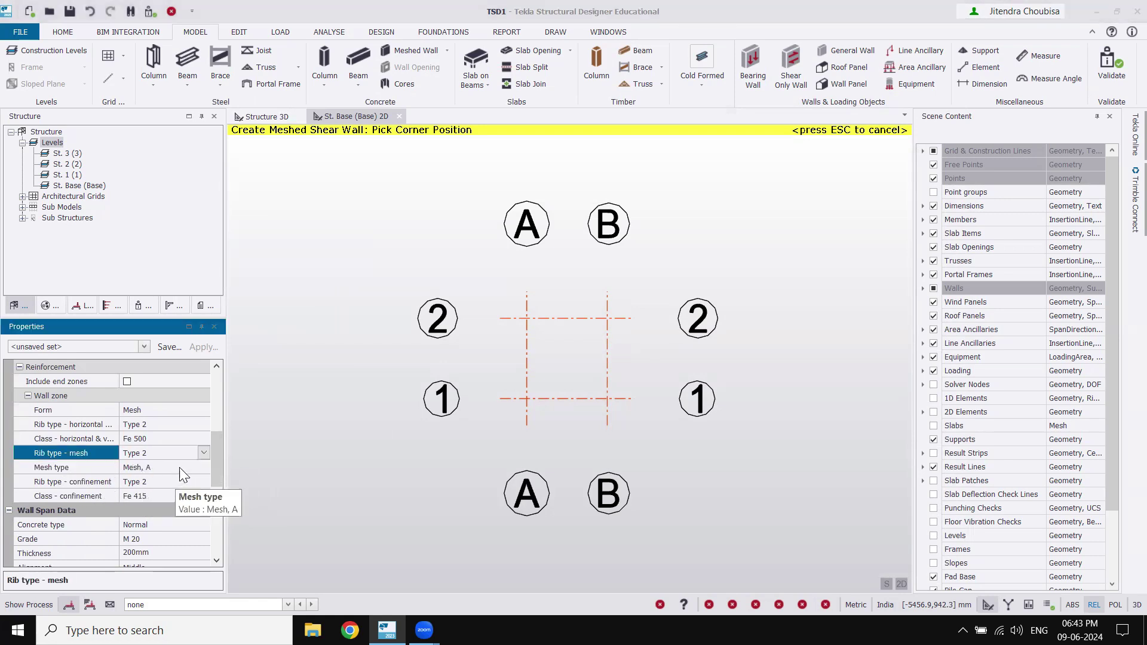
left_click(202, 468)
left_click(203, 467)
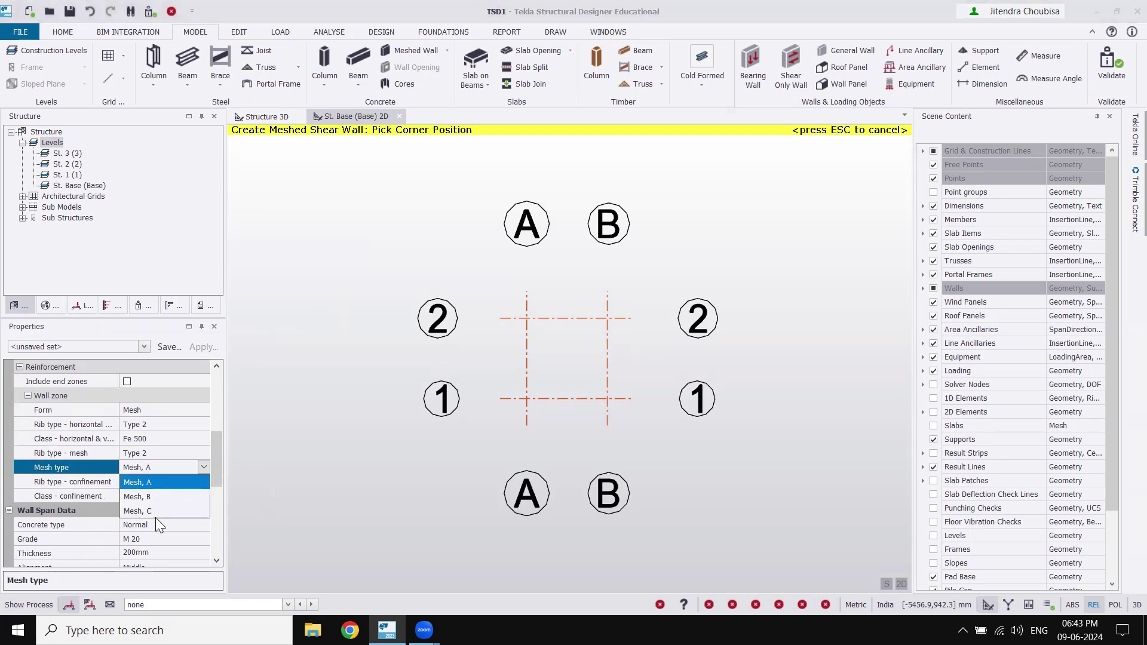
left_click(166, 483)
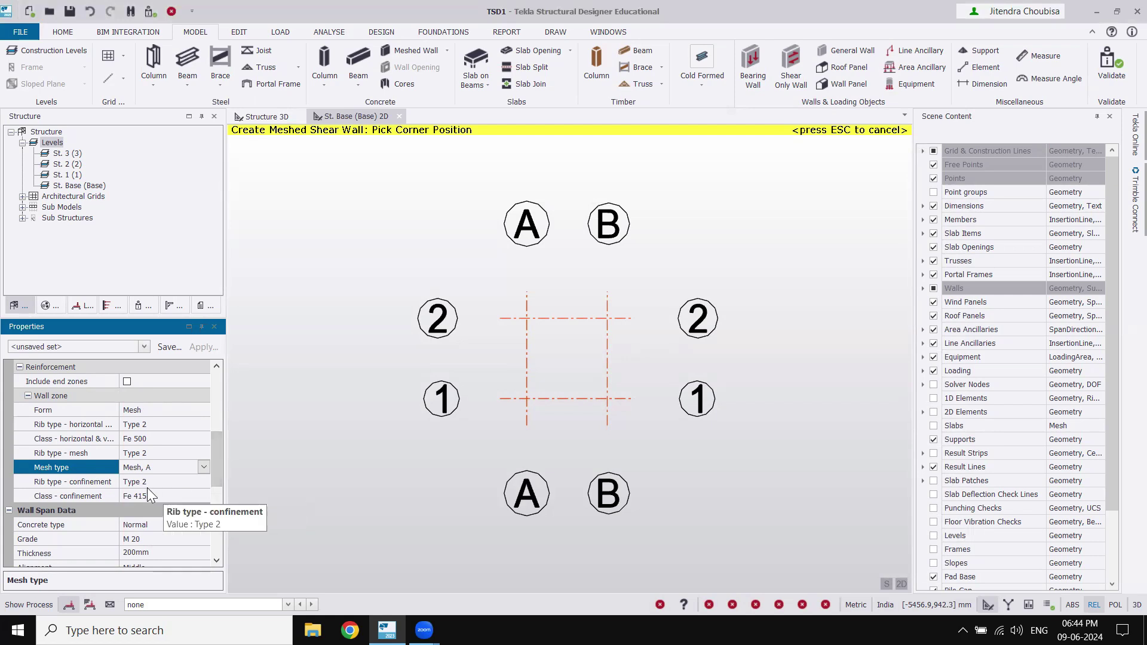
Step: Keep the wall zone's confinement rib type at Type 2 and set its confinement class to Fe 550
left_click(203, 482)
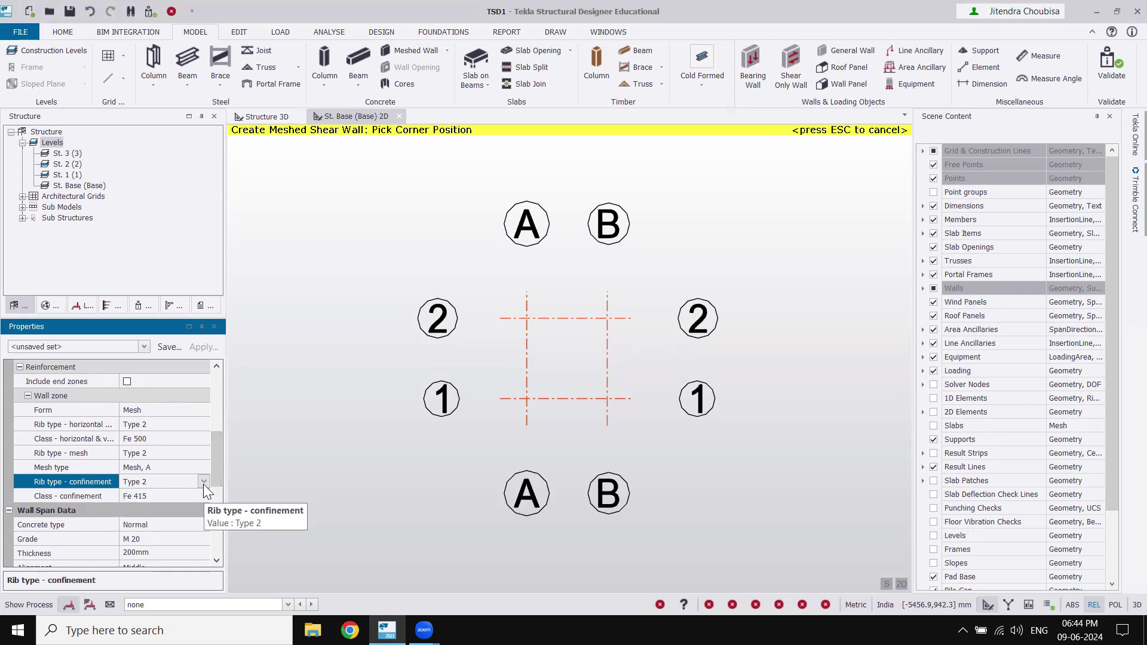
left_click(200, 498)
left_click(203, 498)
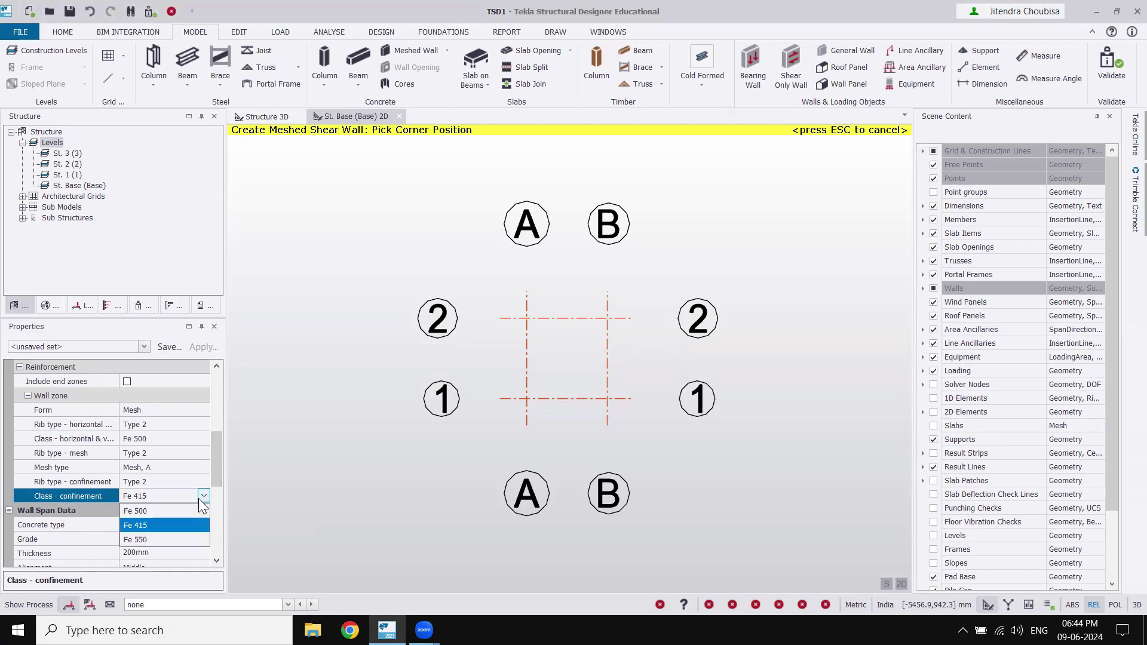
left_click(154, 536)
Step: Set the concrete grade in the wall span data to M 30
left_click_drag(222, 473, 219, 503)
left_click(206, 441)
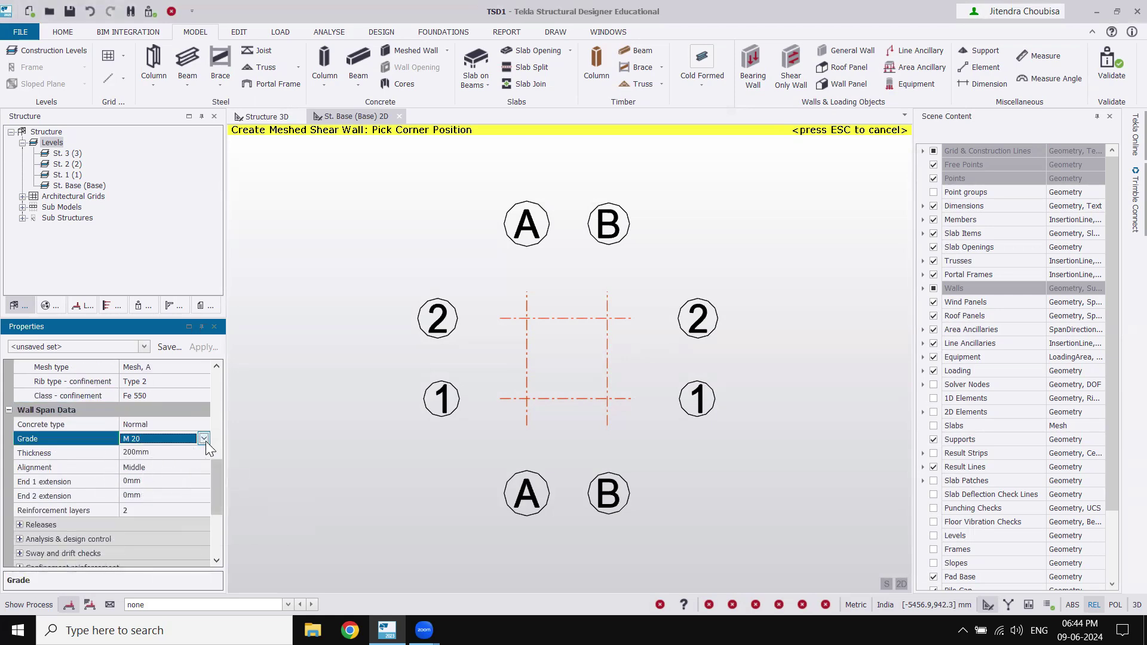
left_click(204, 439)
left_click(144, 498)
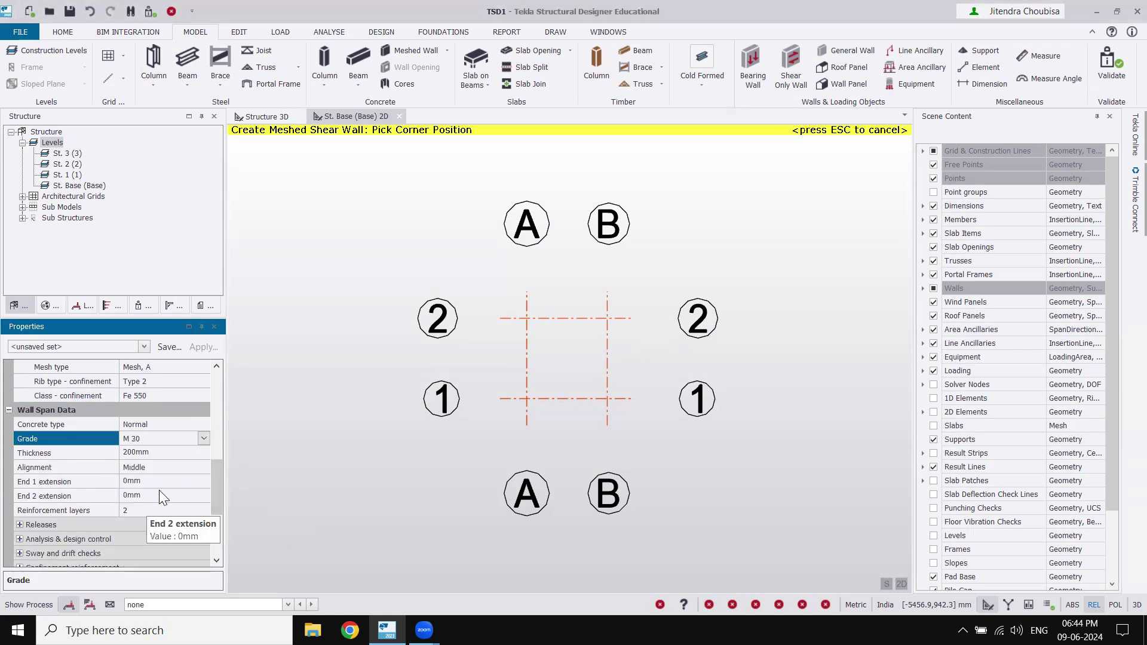
Step: Set the wall span's thickness to 250 mm and its alignment to Middle
left_click(187, 450)
key("BackSpace")
key("BackSpace")
type("50")
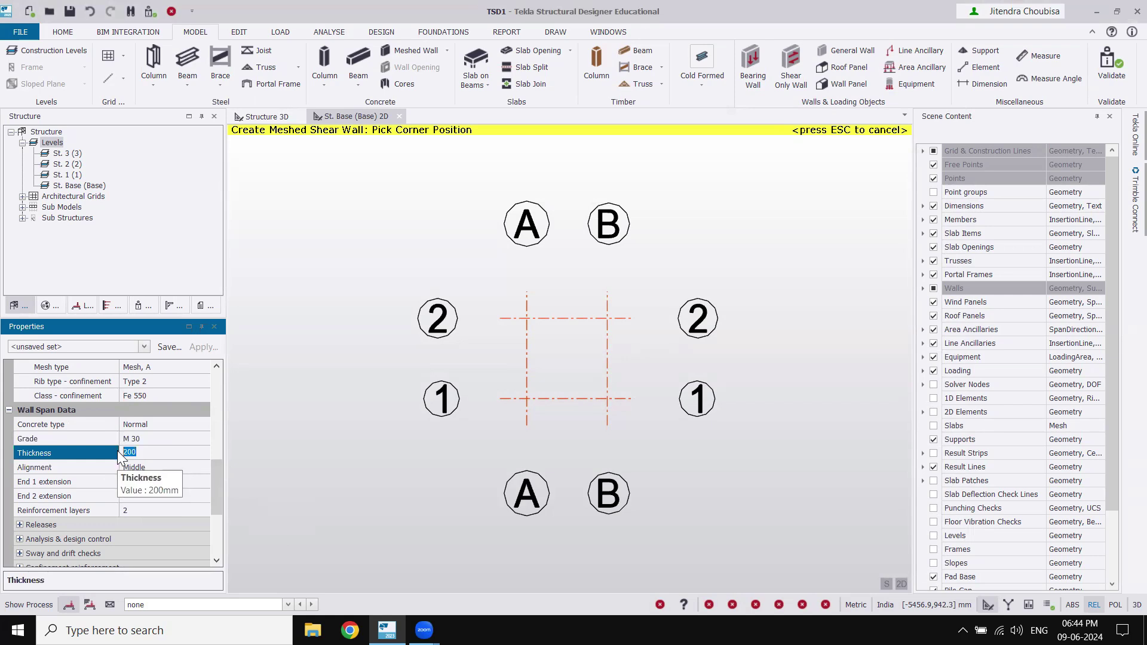
left_click(197, 466)
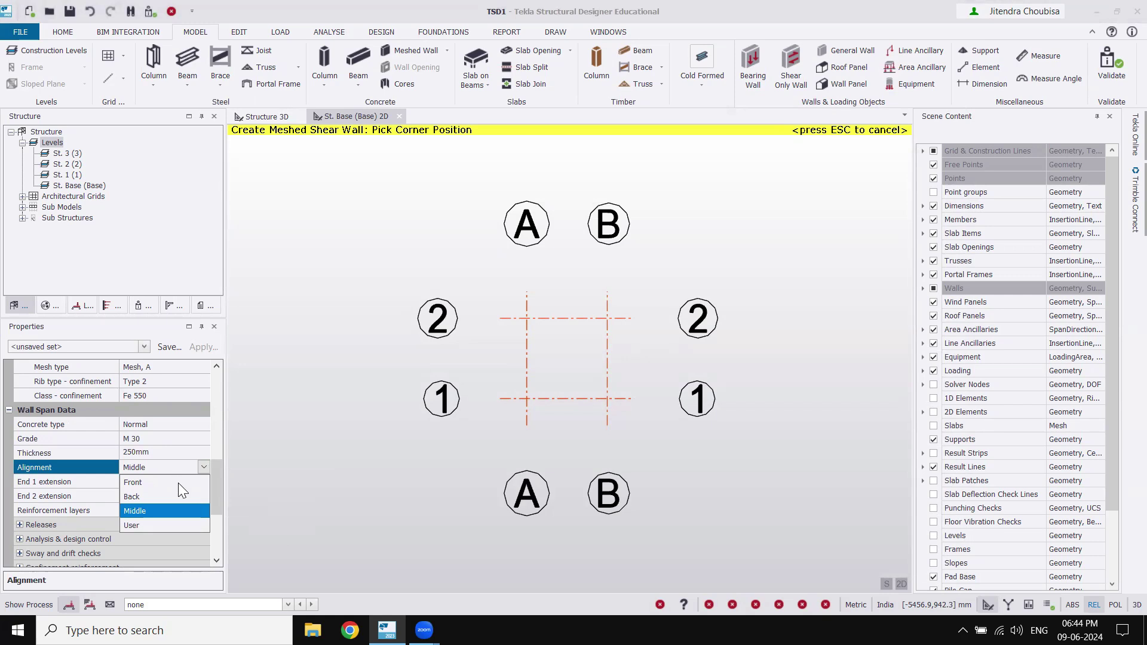
left_click(142, 512)
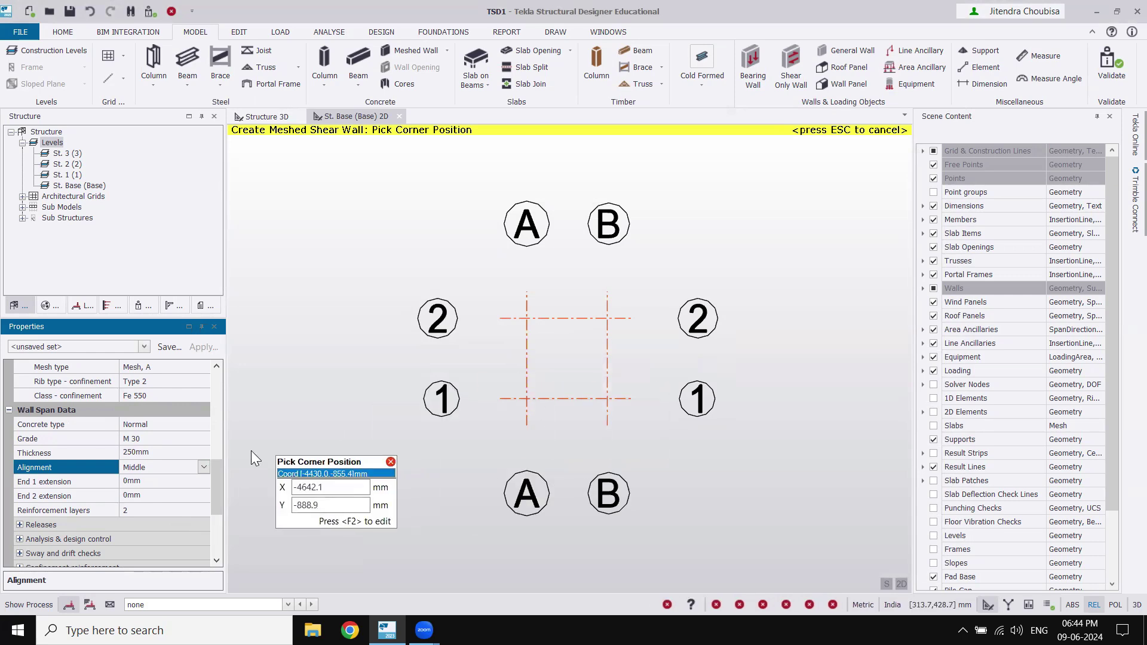
Step: Set the My rotational restraint of the wall support to Fixed
scroll(213, 508, "down", 4)
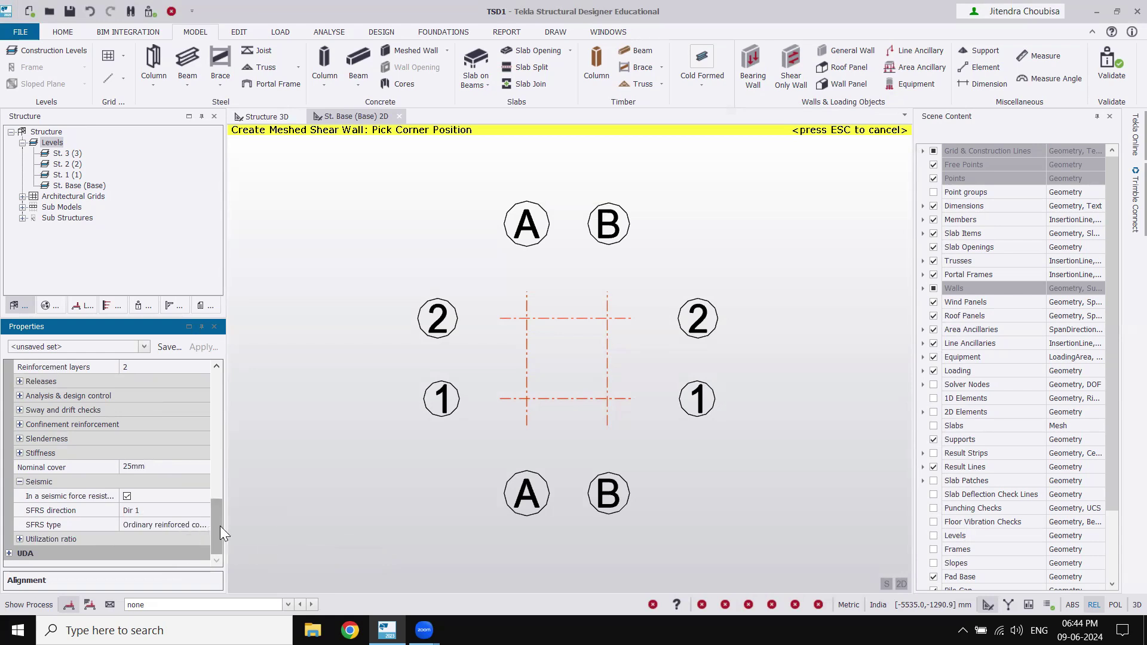
left_click_drag(219, 526, 218, 504)
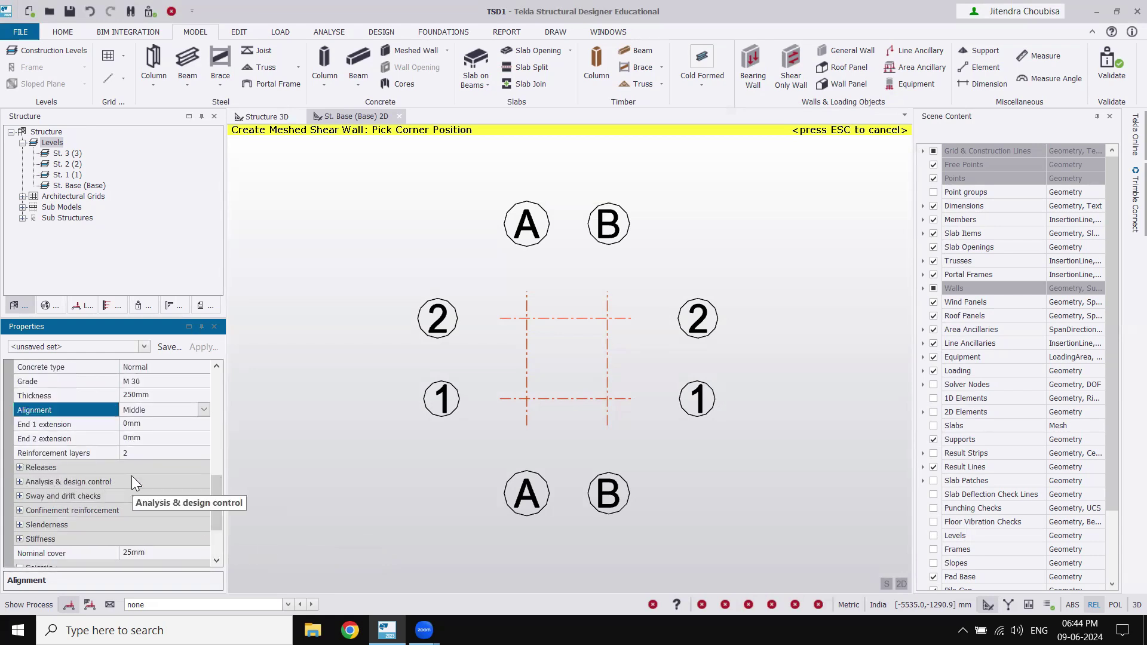
left_click_drag(216, 490, 218, 434)
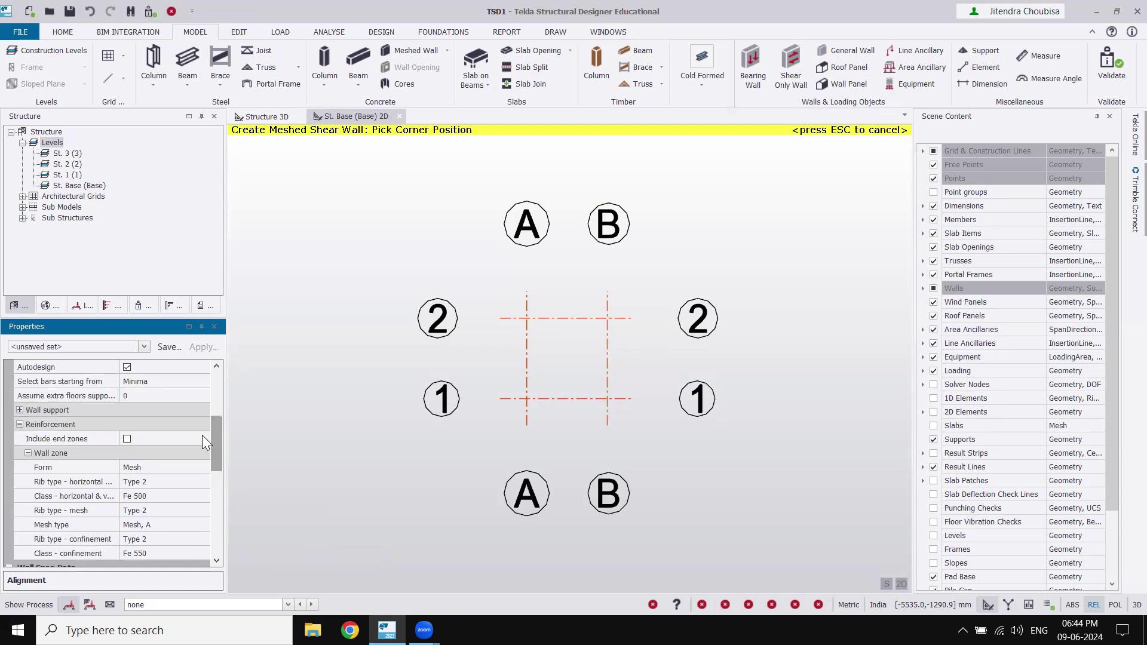
left_click(20, 410)
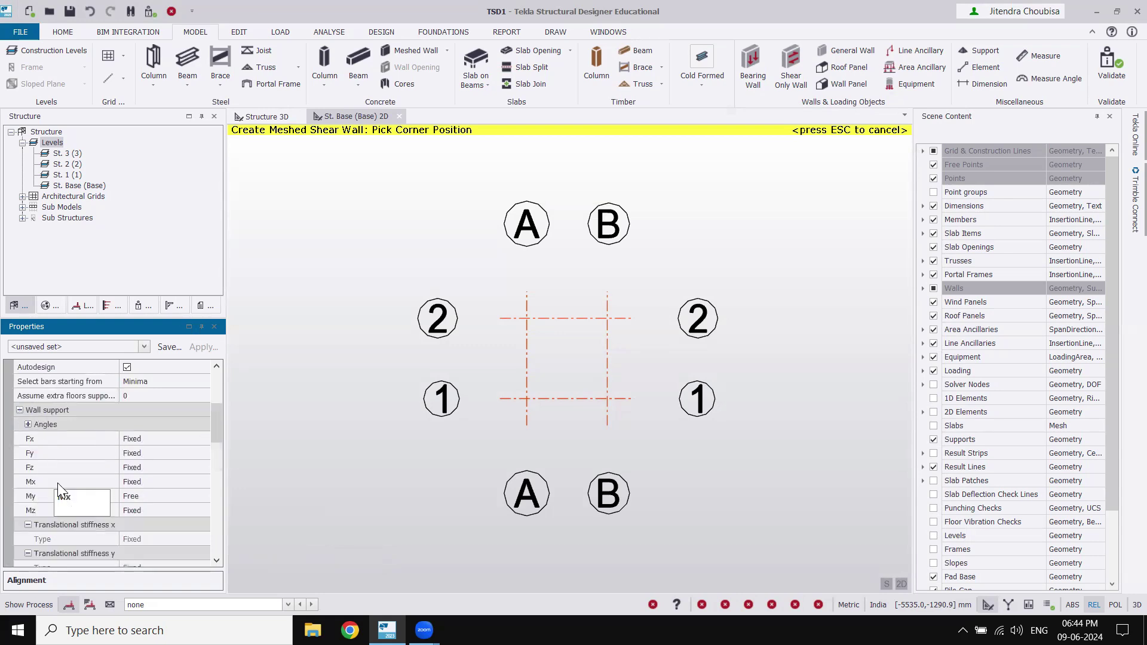
left_click(201, 499)
left_click(204, 496)
left_click(152, 510)
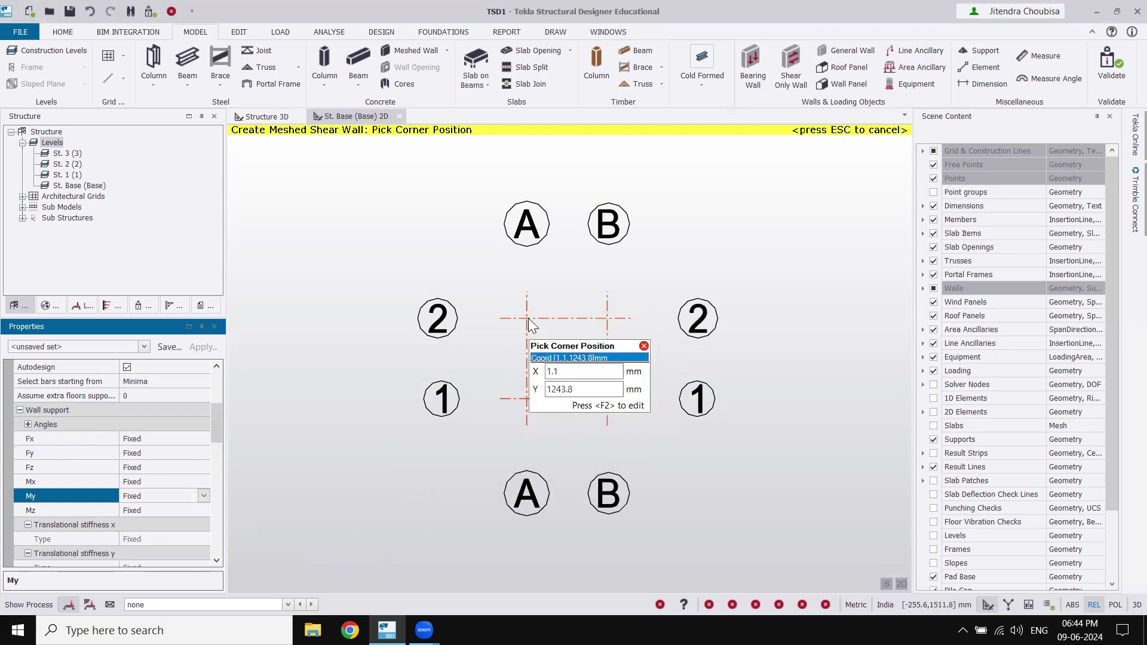
Step: Draw meshed shear walls along grid line 2 from A to B and along lines A and B between 2 and 1, and inspect them in 3D
left_click(527, 319)
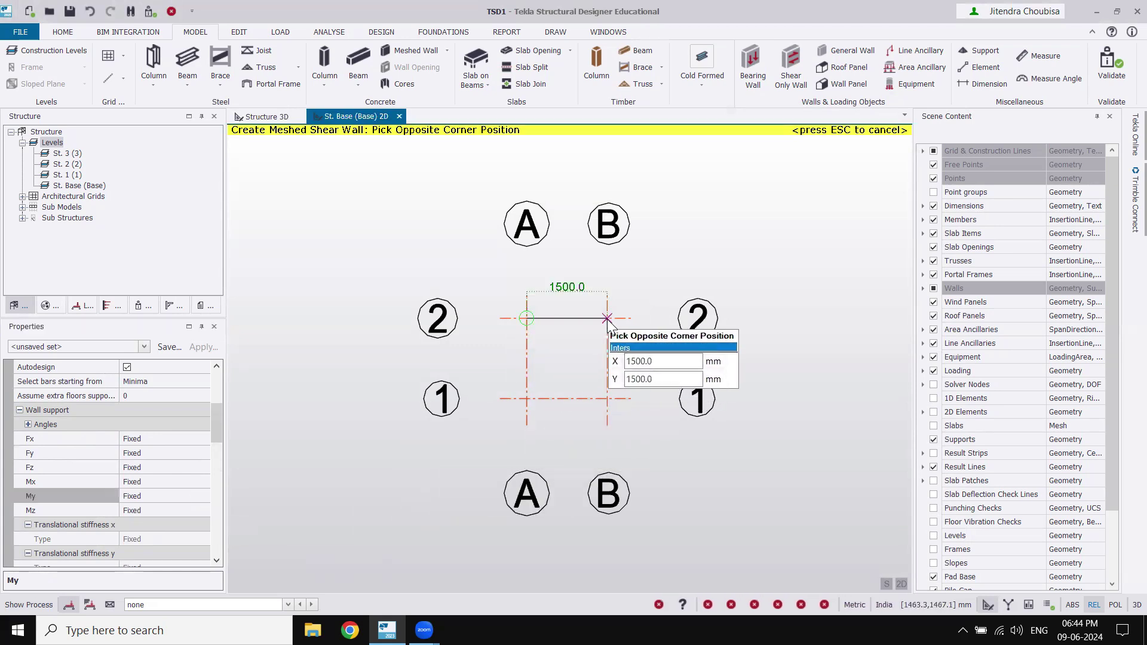
left_click(606, 319)
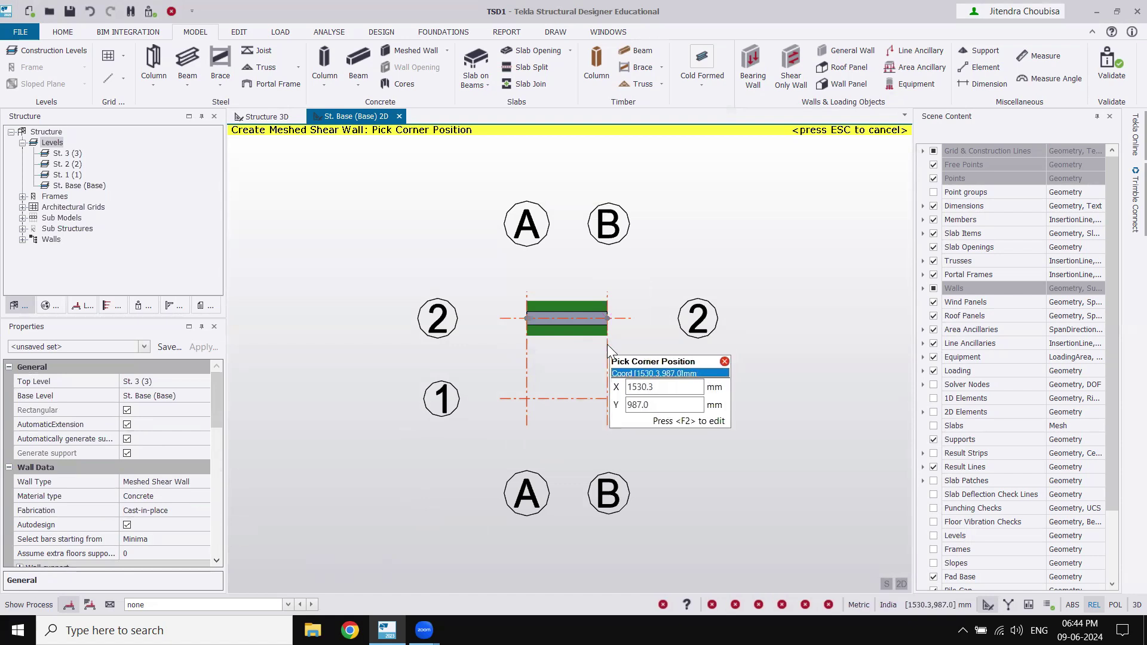
left_click(606, 318)
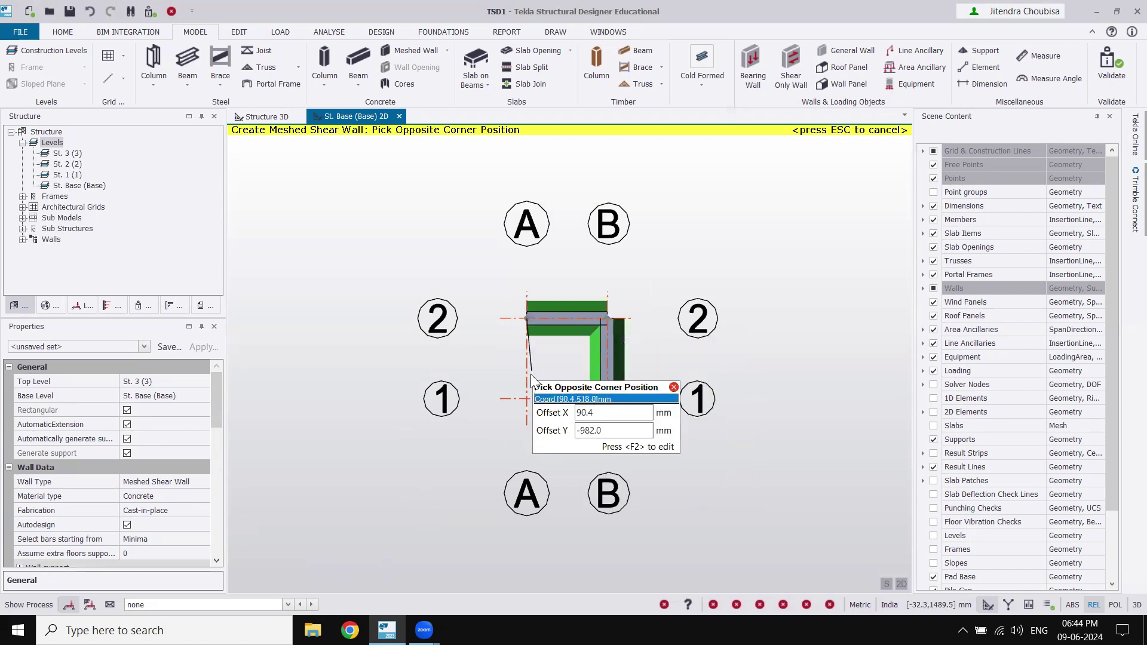
left_click(526, 398)
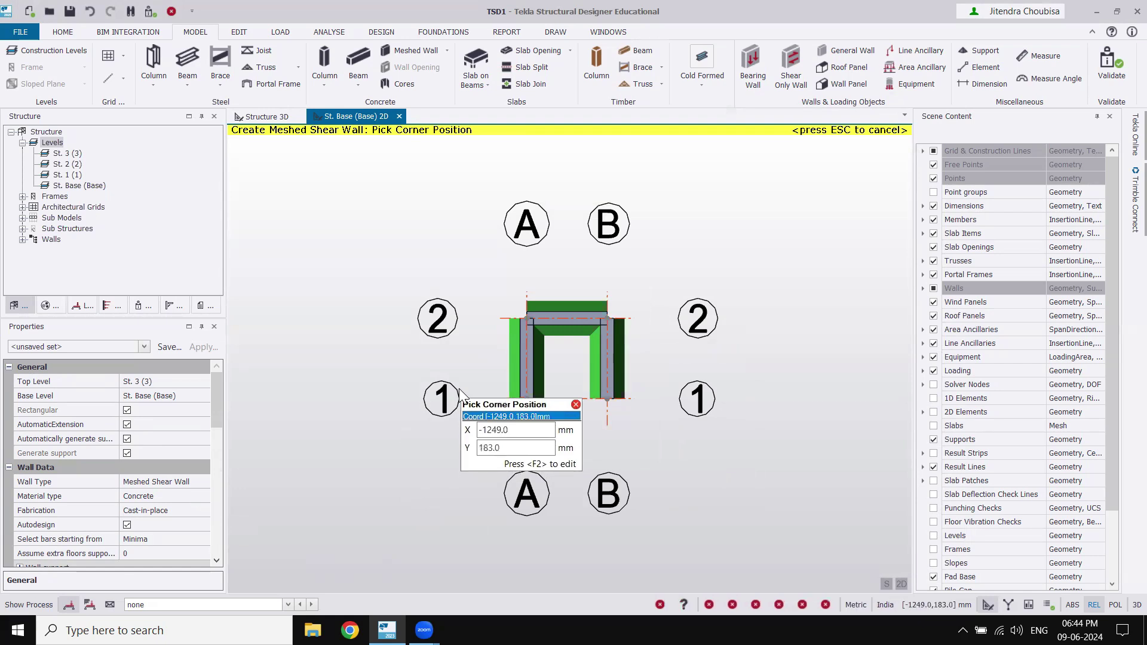
key("Escape")
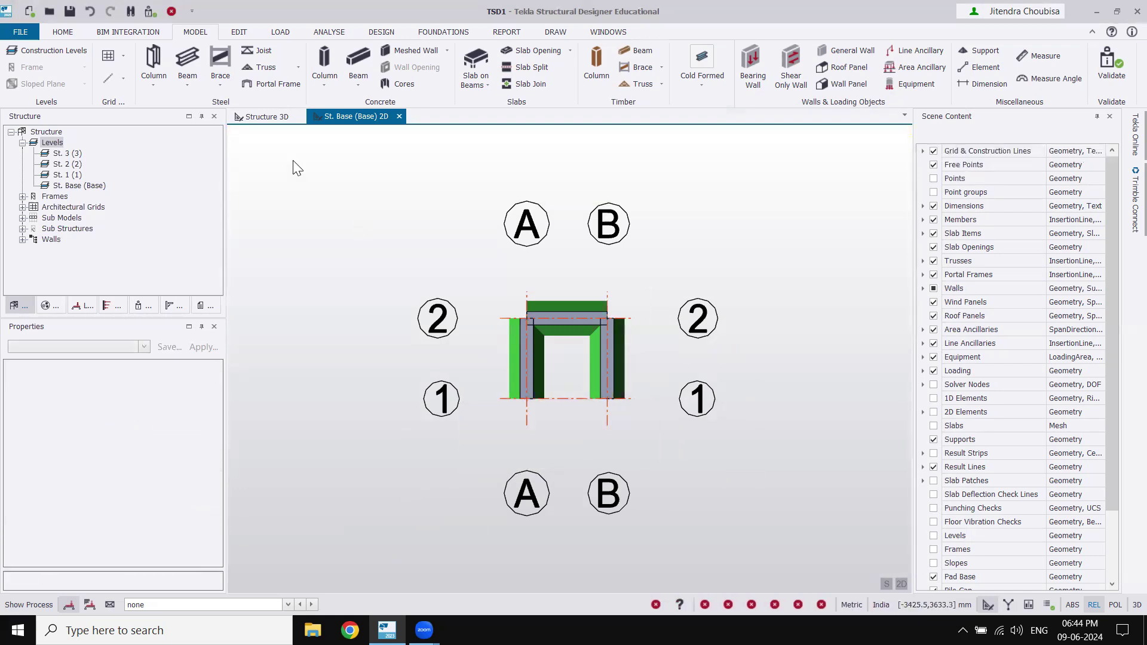
left_click(269, 119)
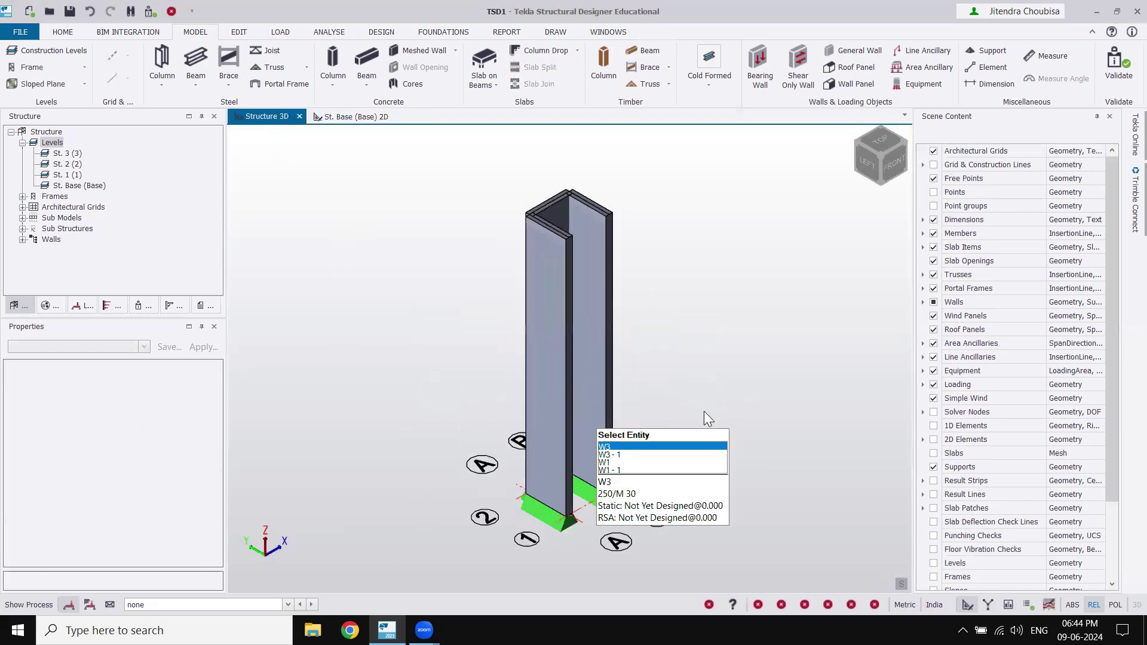
middle_click_drag(525, 439, 641, 418)
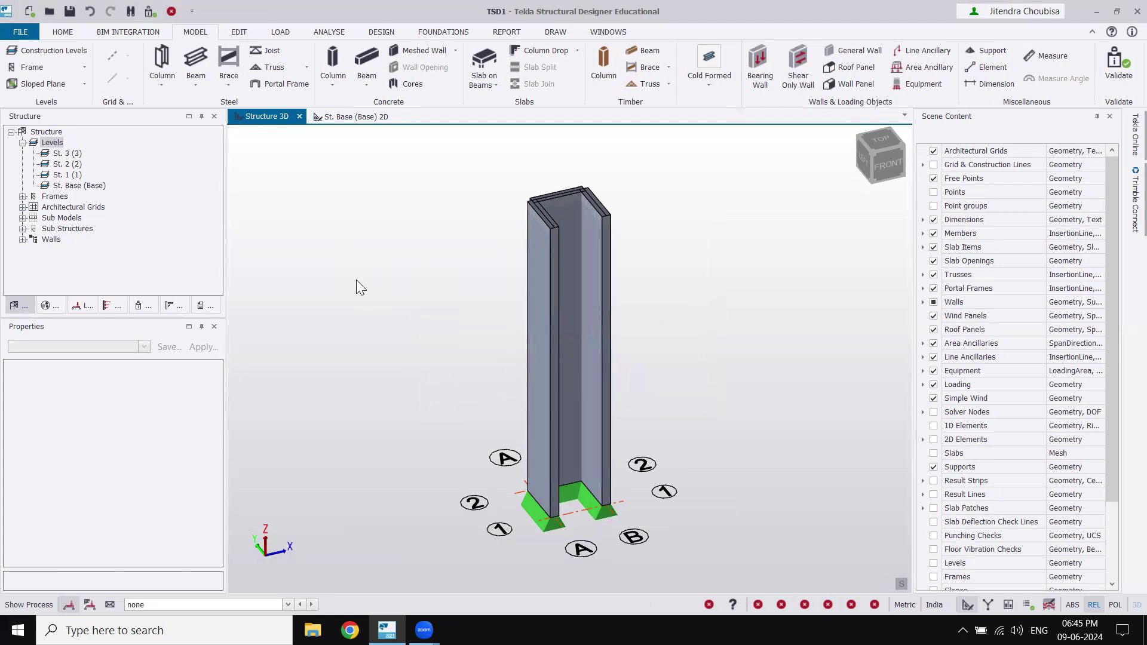
Step: Place a flat slab on level 3 in the bay enclosed by grid lines A–B and 1–2
double_click(70, 154)
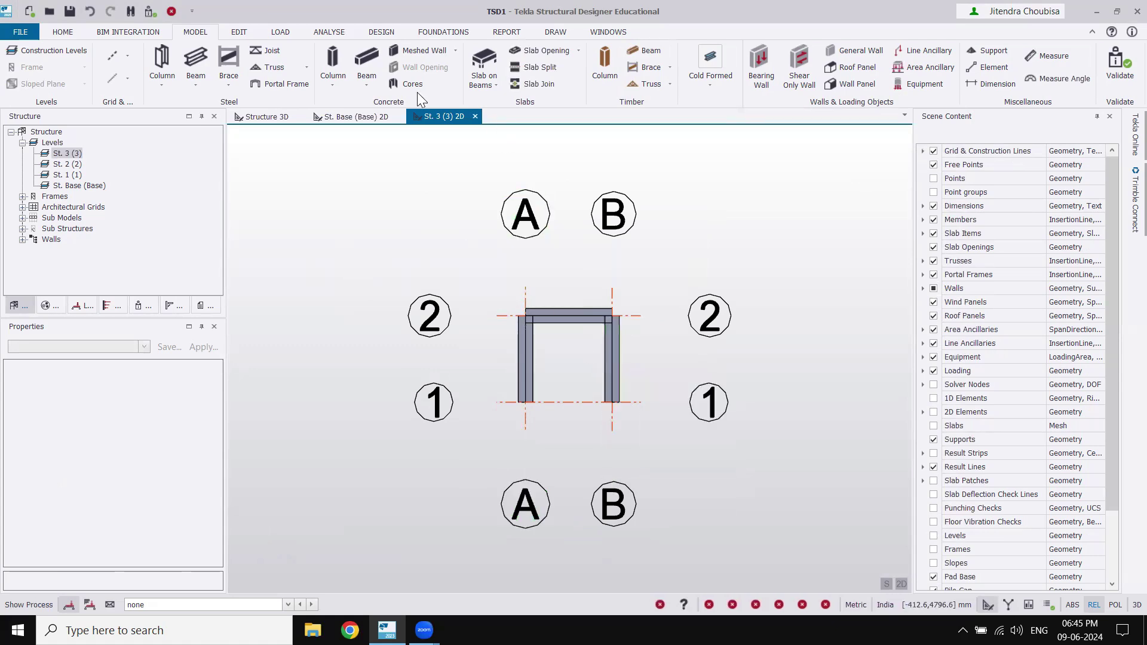
left_click(494, 85)
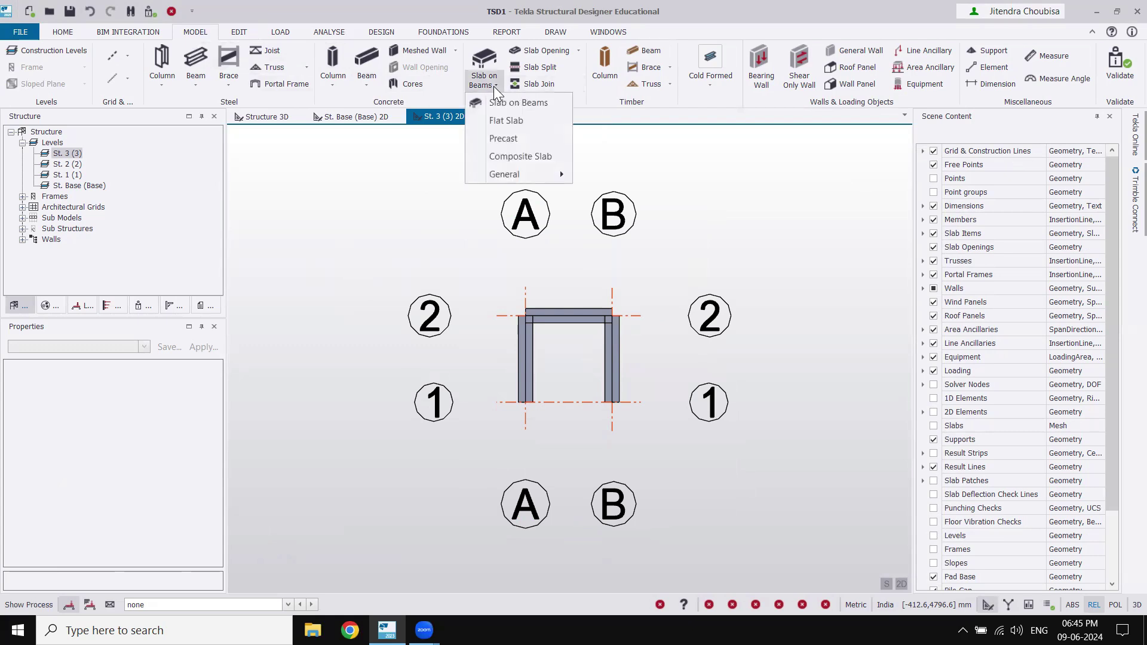
left_click(506, 123)
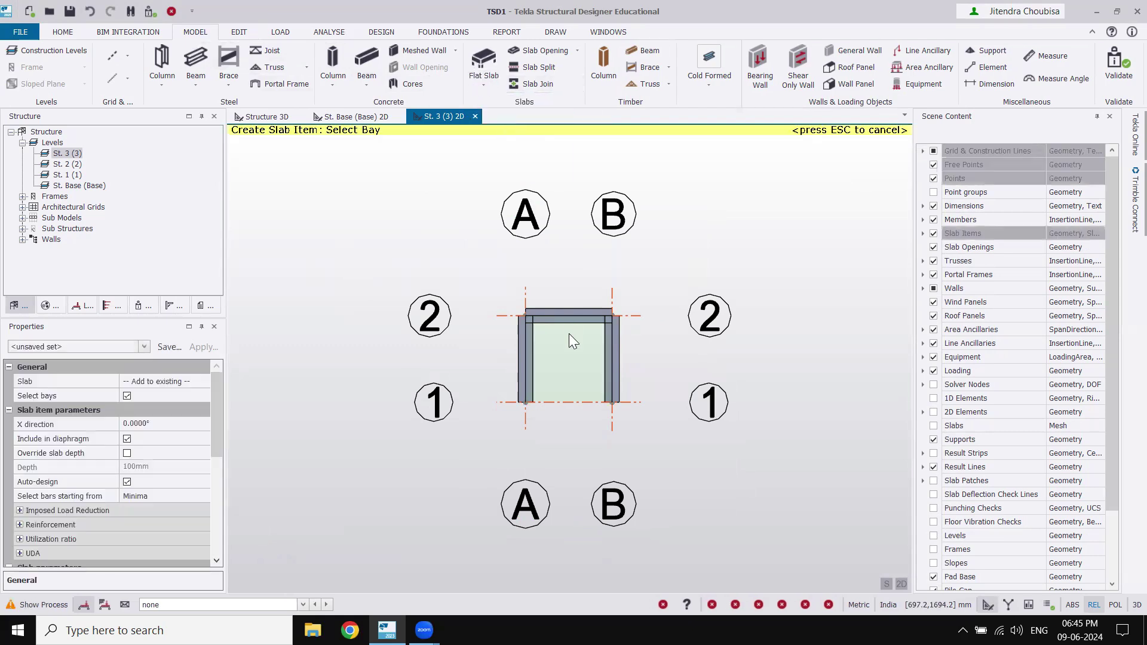
left_click(694, 368)
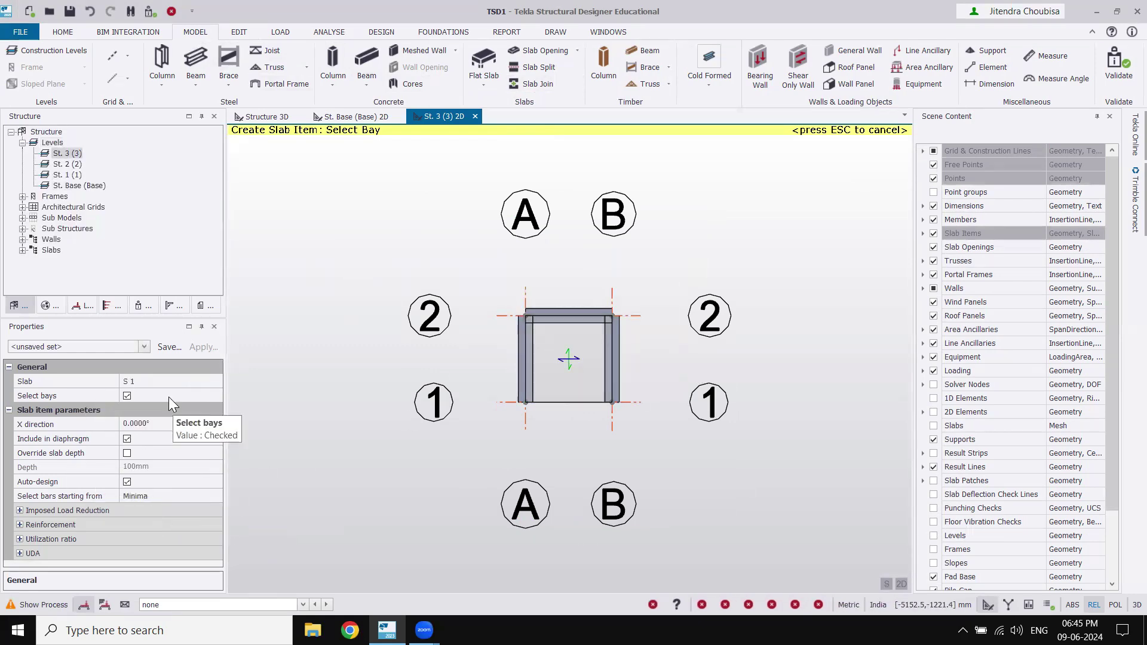
key("Escape")
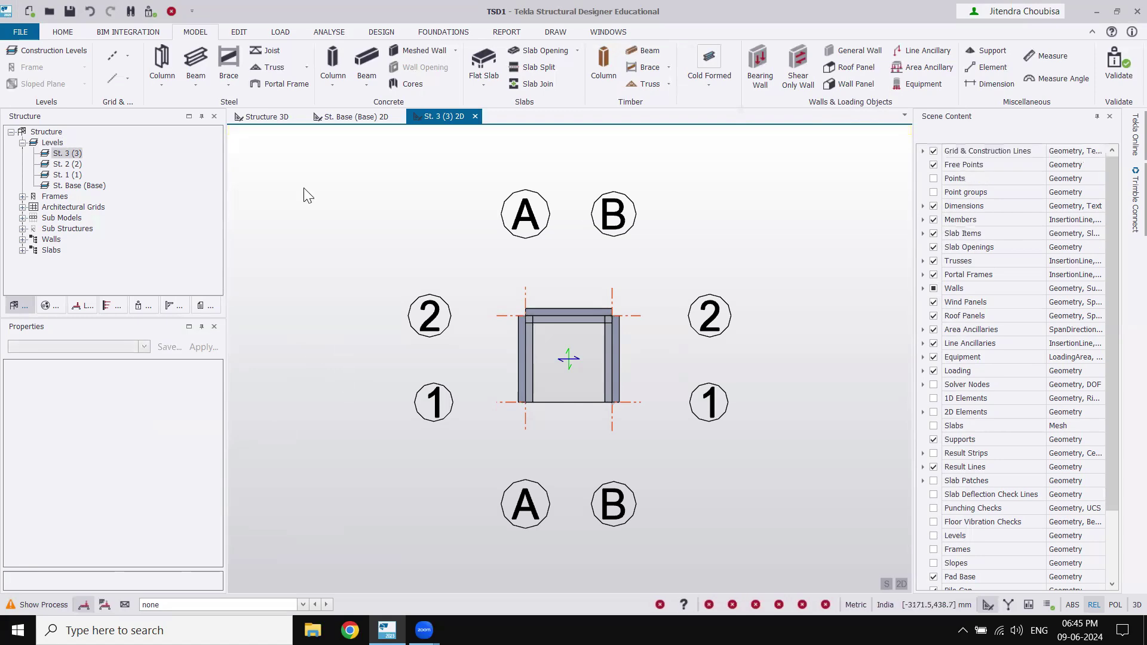
Step: Delete the flat slab at the base of the walls in the 3D view
left_click(275, 118)
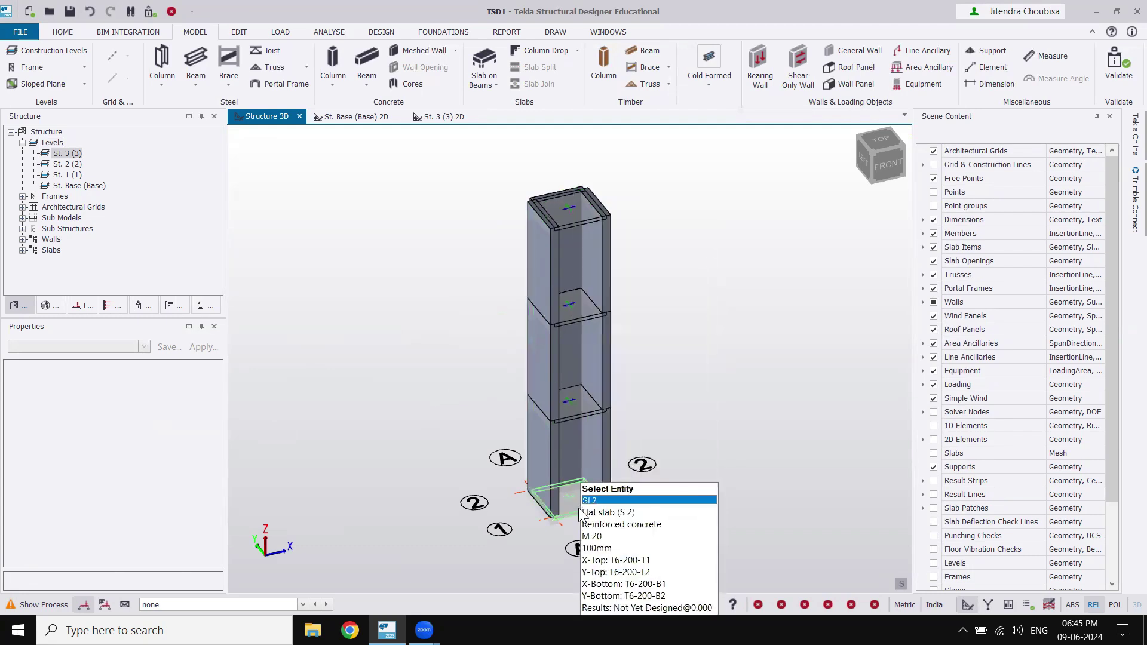
left_click(583, 517)
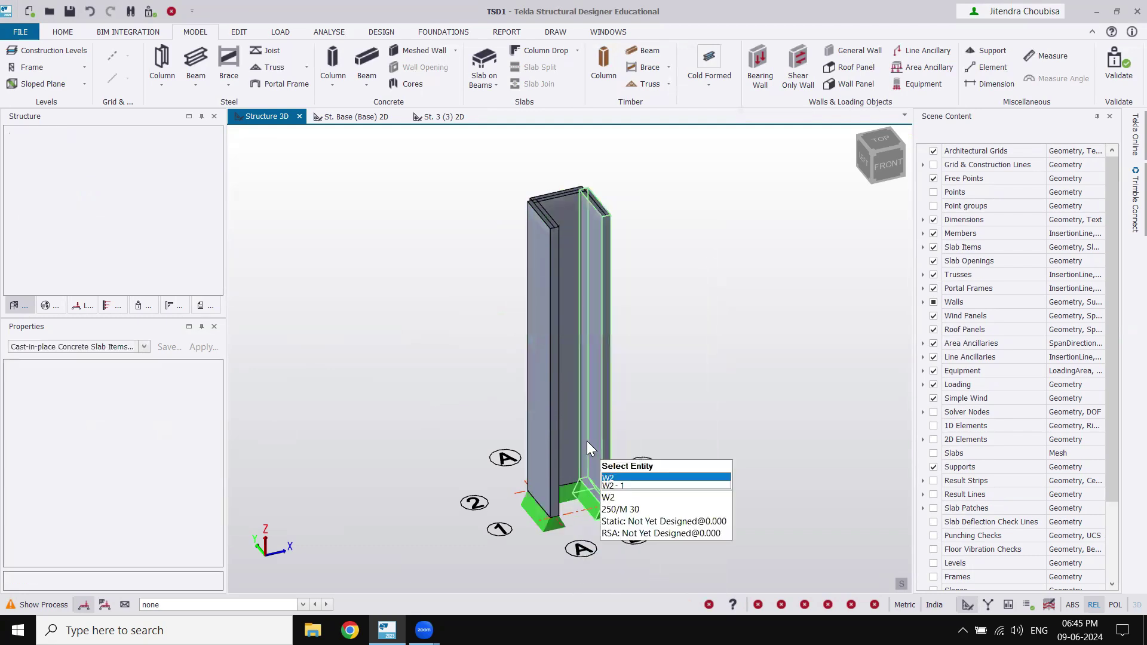
key("Delete")
Step: Set the source of construction levels 1, 2 and 3 to -unique- and accept the levels
left_click(52, 143)
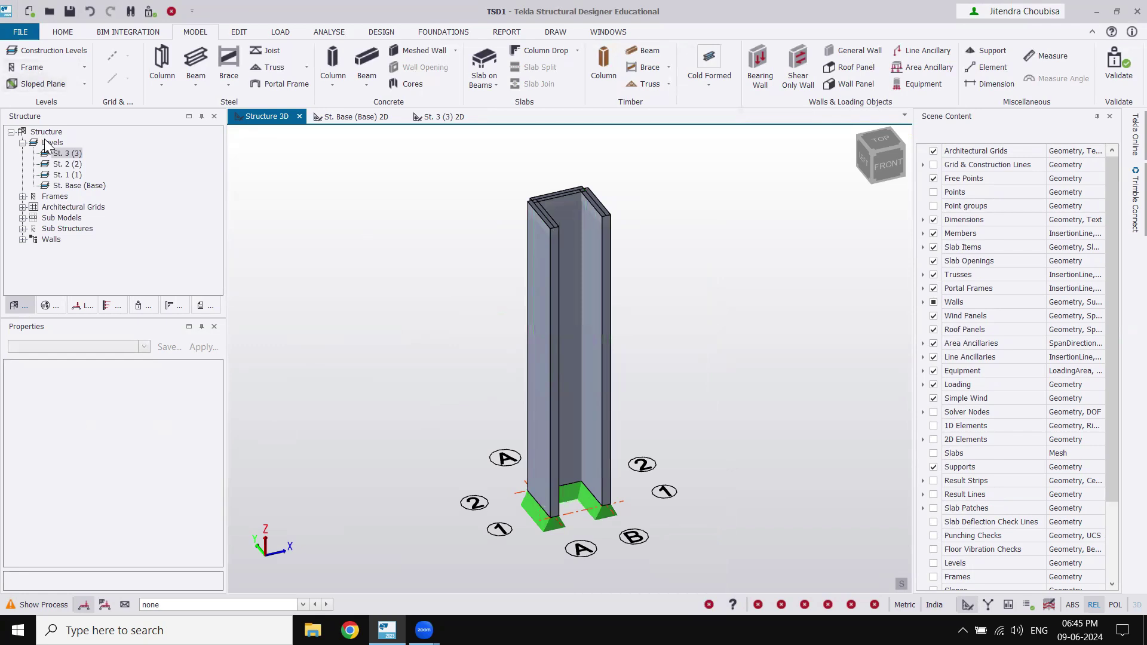
double_click(52, 142)
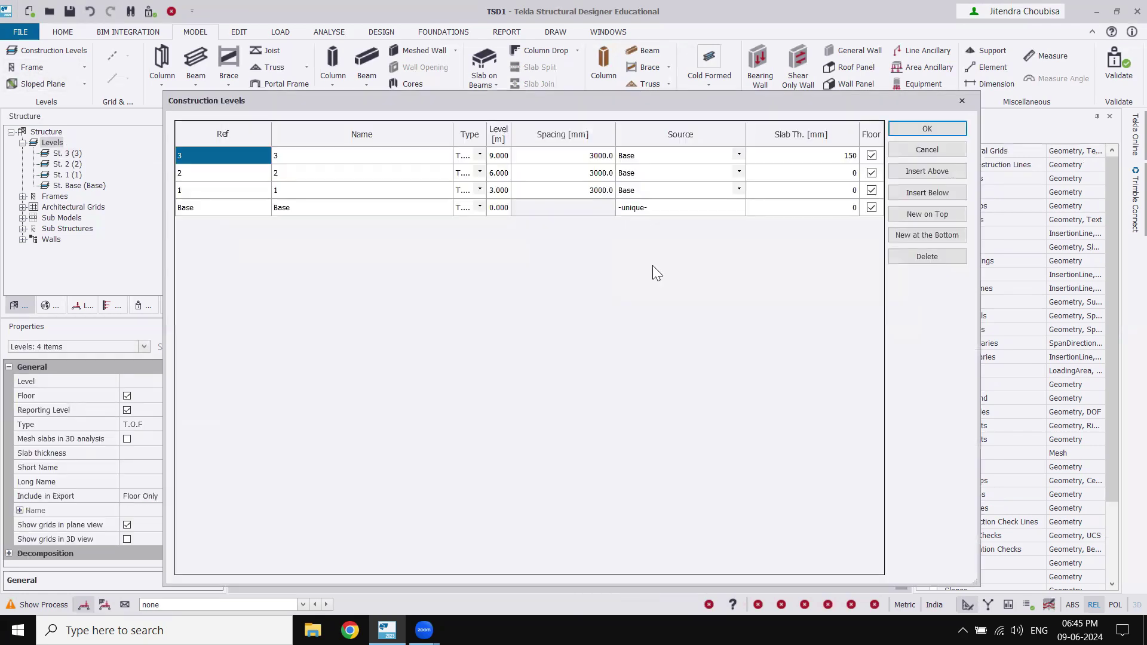
left_click(739, 190)
left_click(739, 190)
left_click(738, 206)
left_click(739, 173)
left_click(739, 172)
left_click(725, 182)
left_click(739, 154)
left_click(739, 154)
left_click(715, 167)
left_click(926, 128)
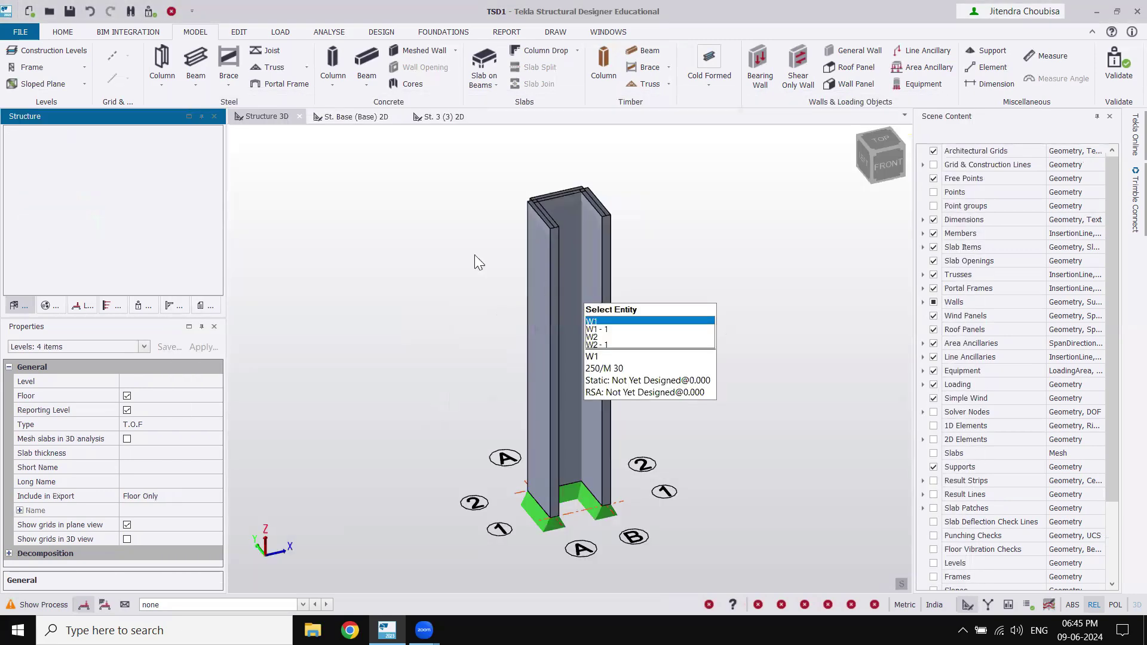
Step: Create a flat slab on level 3 in the bay between grid lines A–B and 1–2, and check it in 3D
double_click(59, 153)
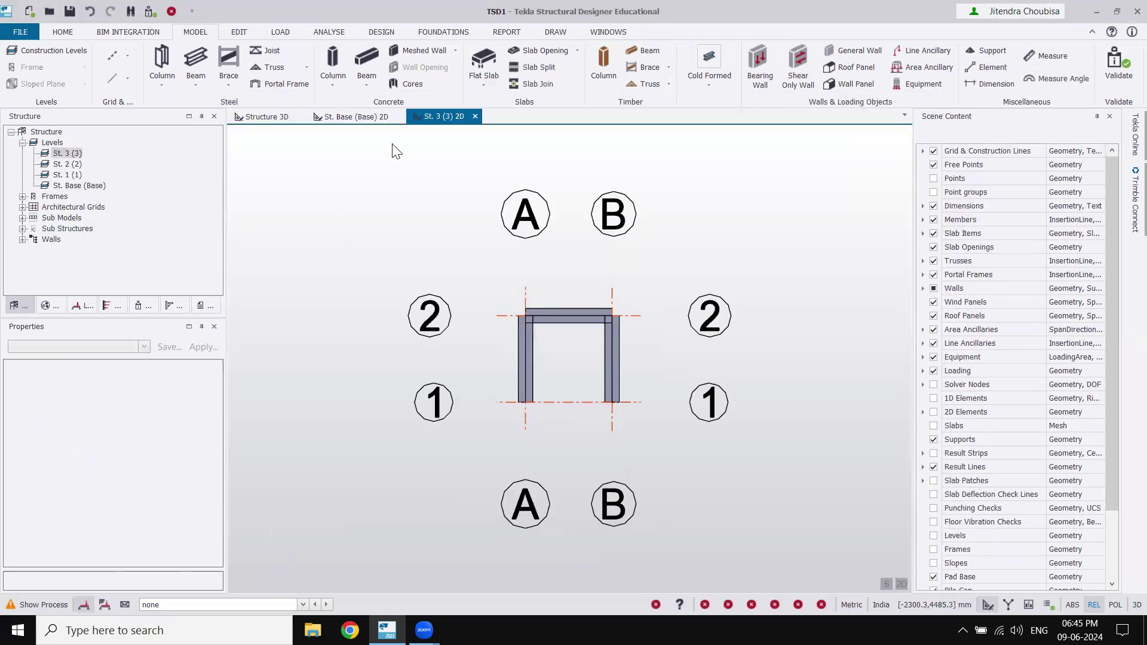
left_click(476, 87)
left_click(498, 120)
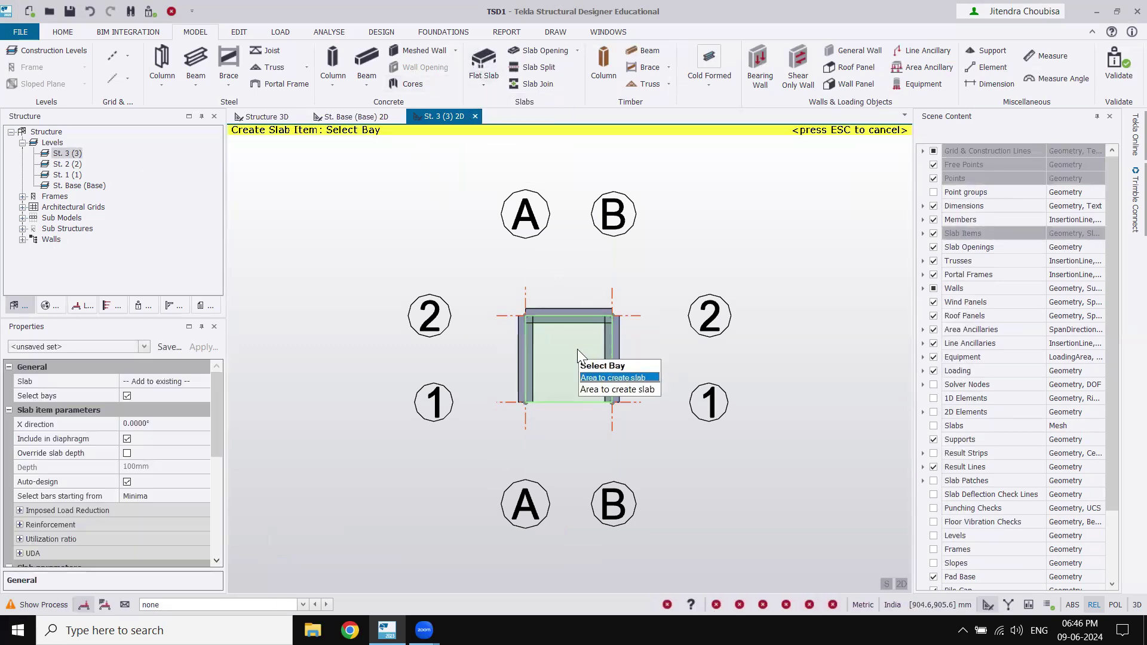
left_click(577, 349)
key("Escape")
left_click(285, 118)
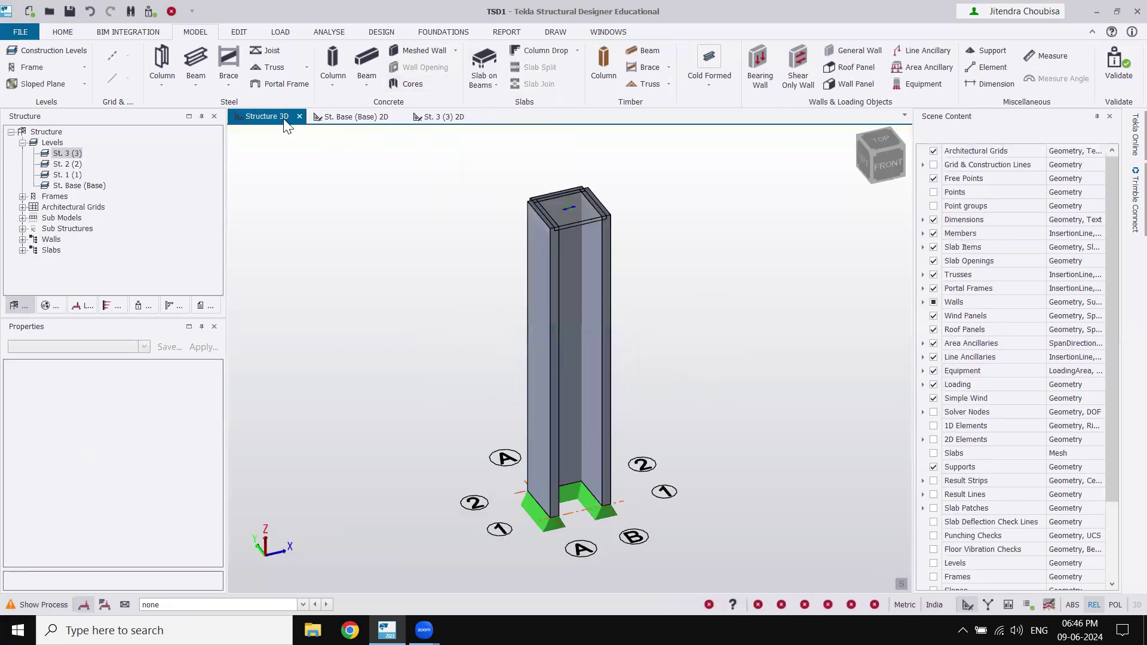
middle_click_drag(632, 221, 651, 242)
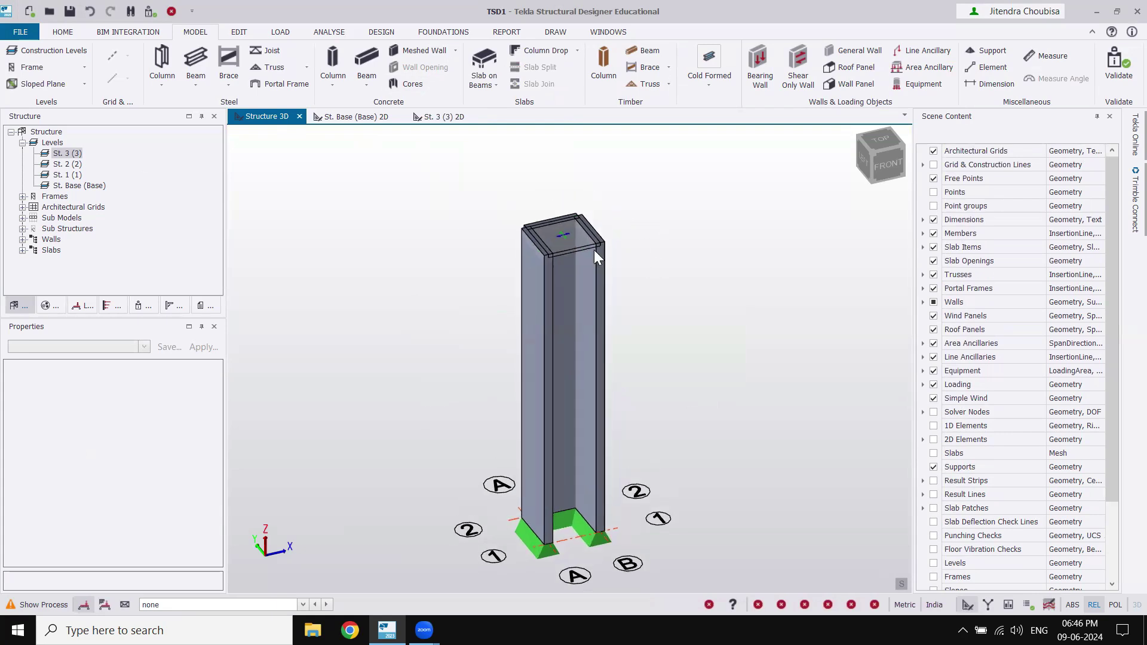
Step: Delete the Imposed and Services loadcases, keeping the two self weight cases and Dead, and accept the loading
left_click(280, 32)
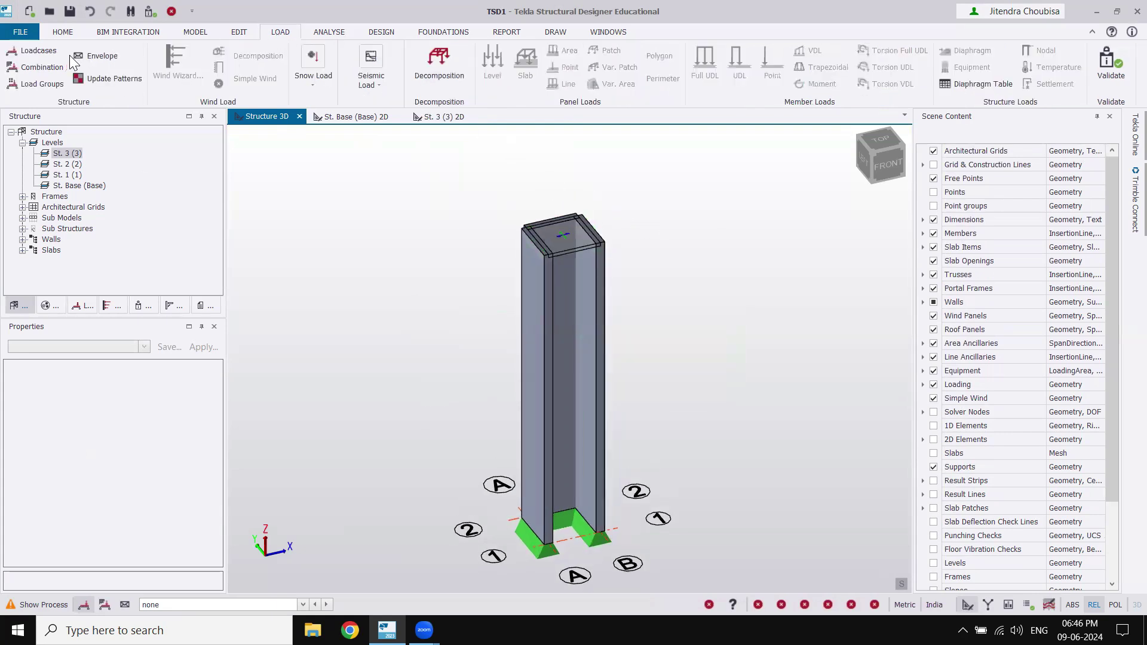
left_click(37, 51)
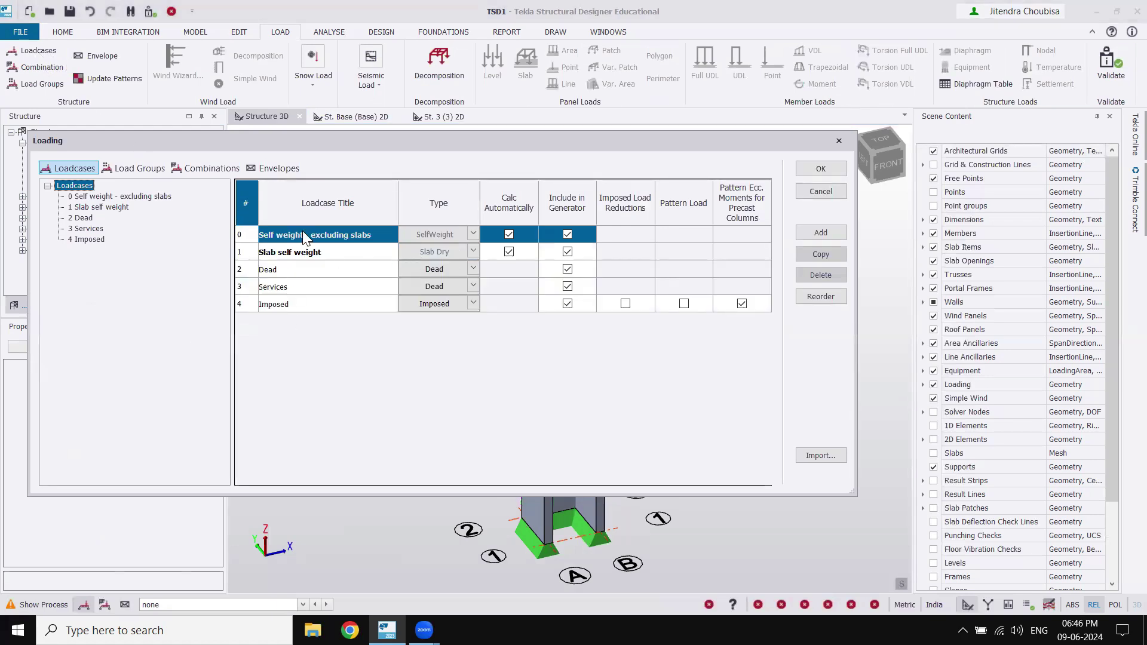
left_click(273, 304)
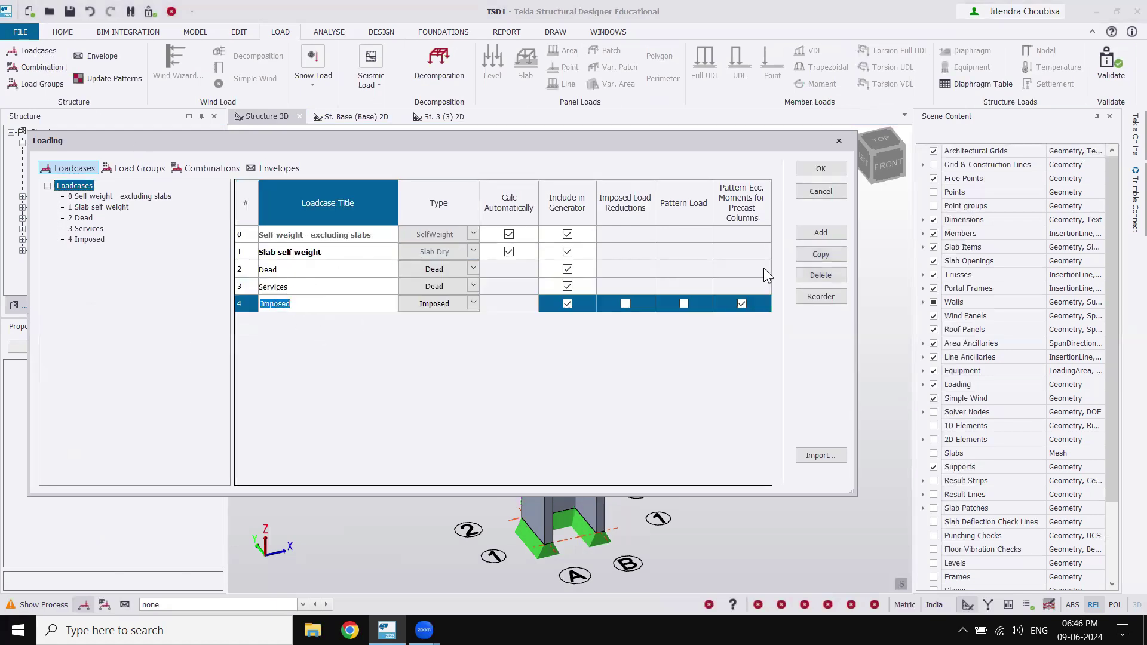
left_click(823, 275)
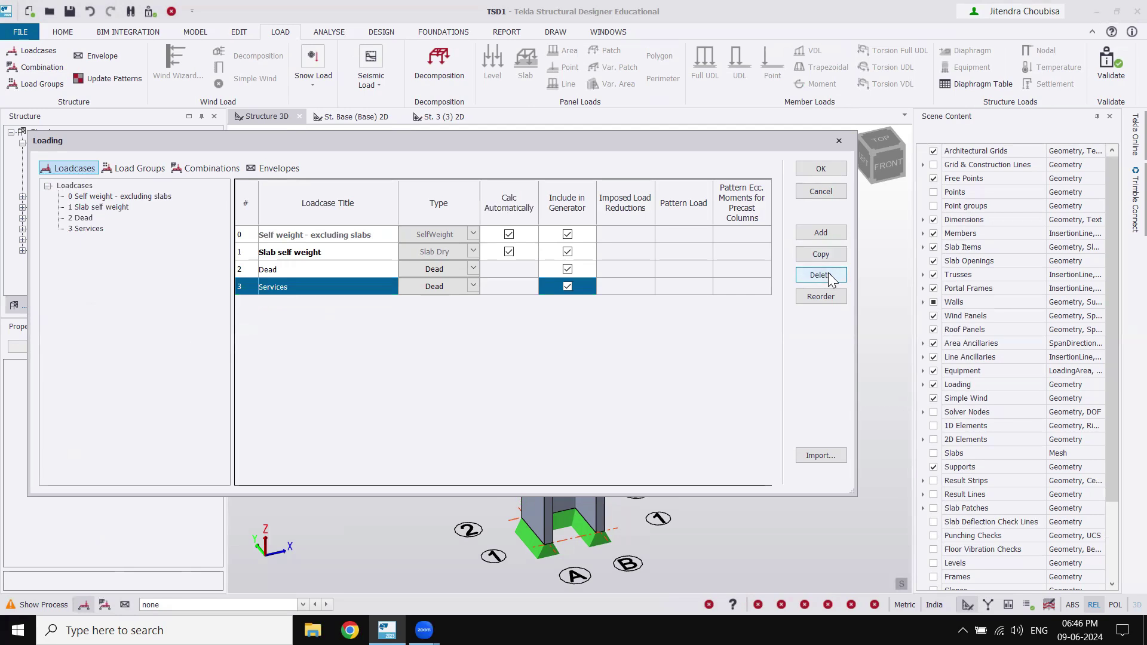
left_click(829, 276)
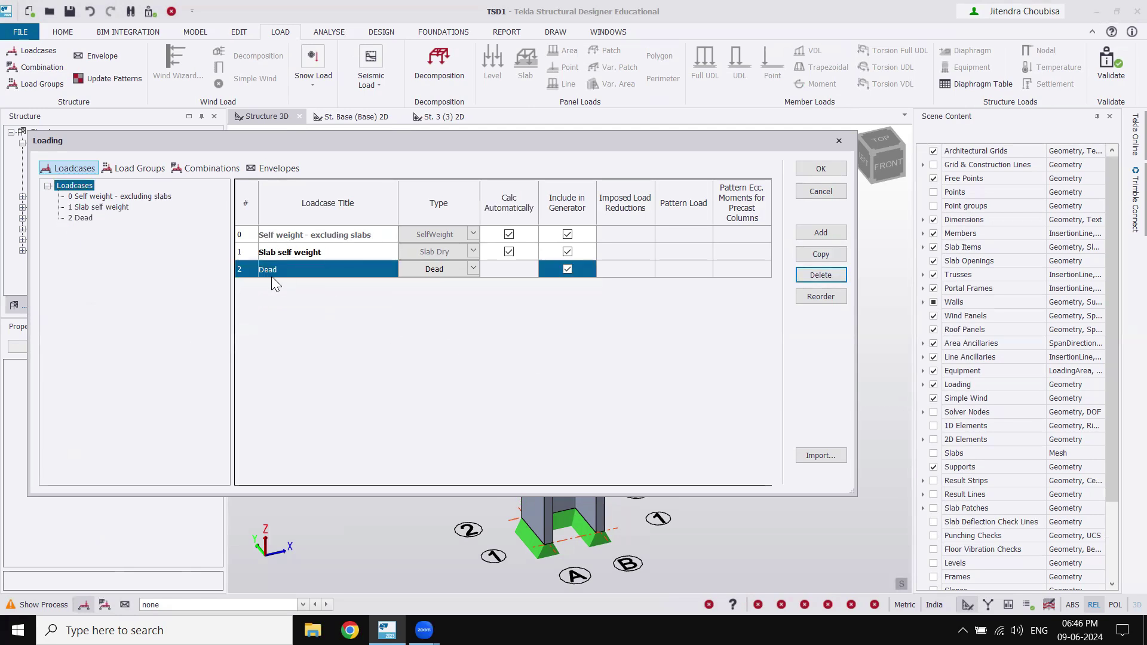
left_click(819, 169)
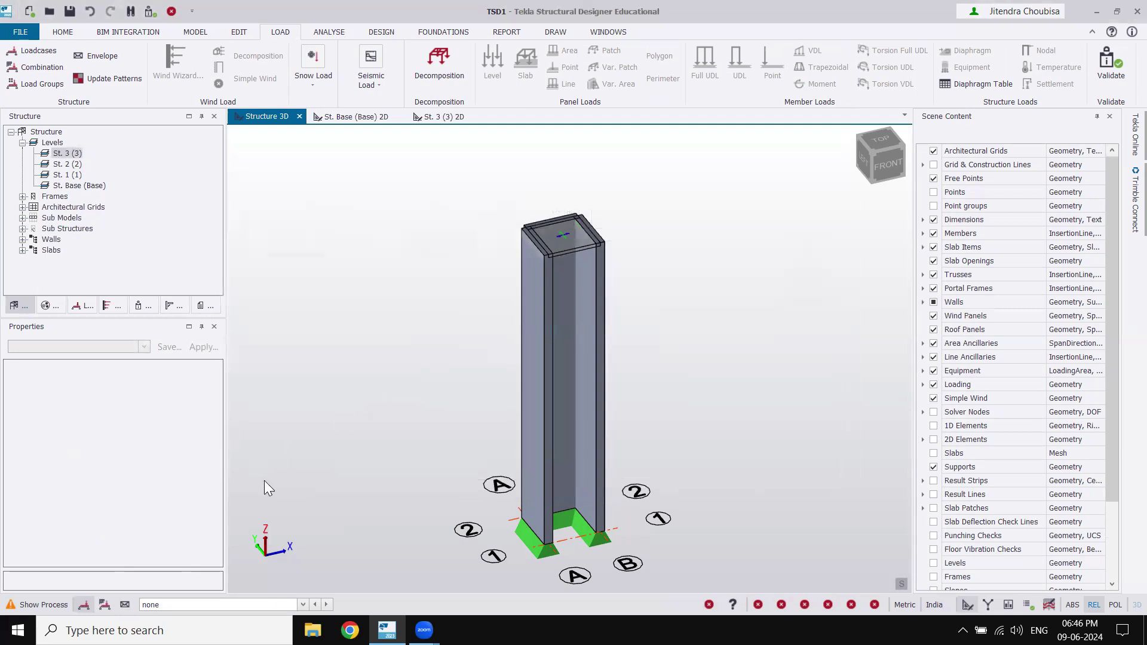
Step: Apply a 10 kN/m² level load in Global Z to the level 3 flat slab in the Dead loadcase
left_click(194, 605)
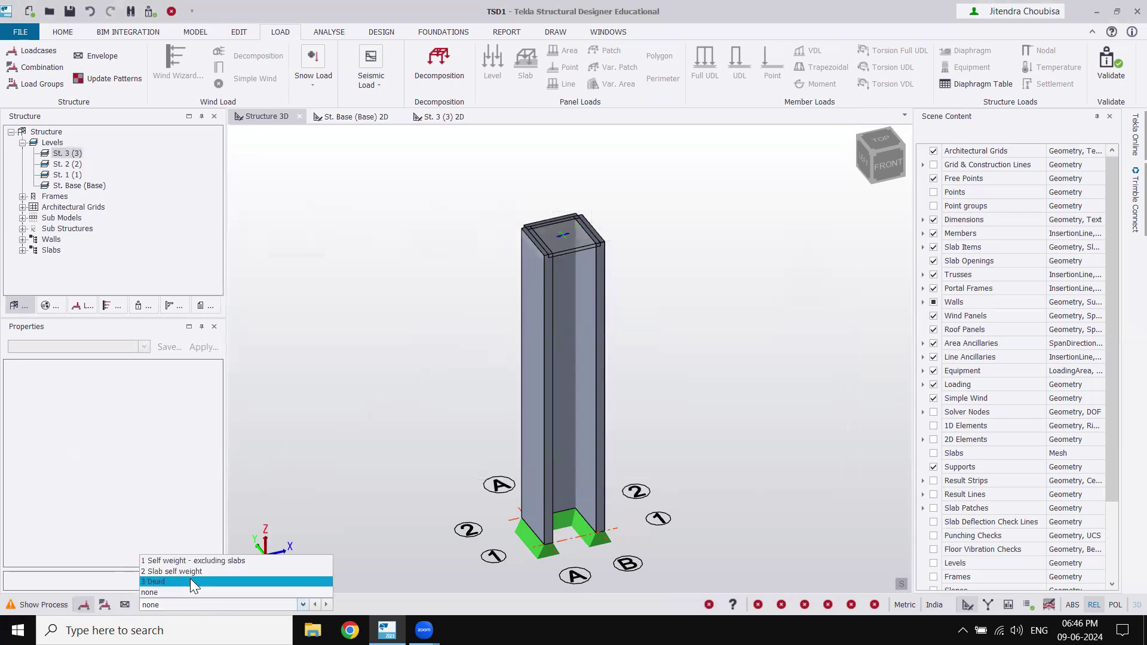
left_click(190, 581)
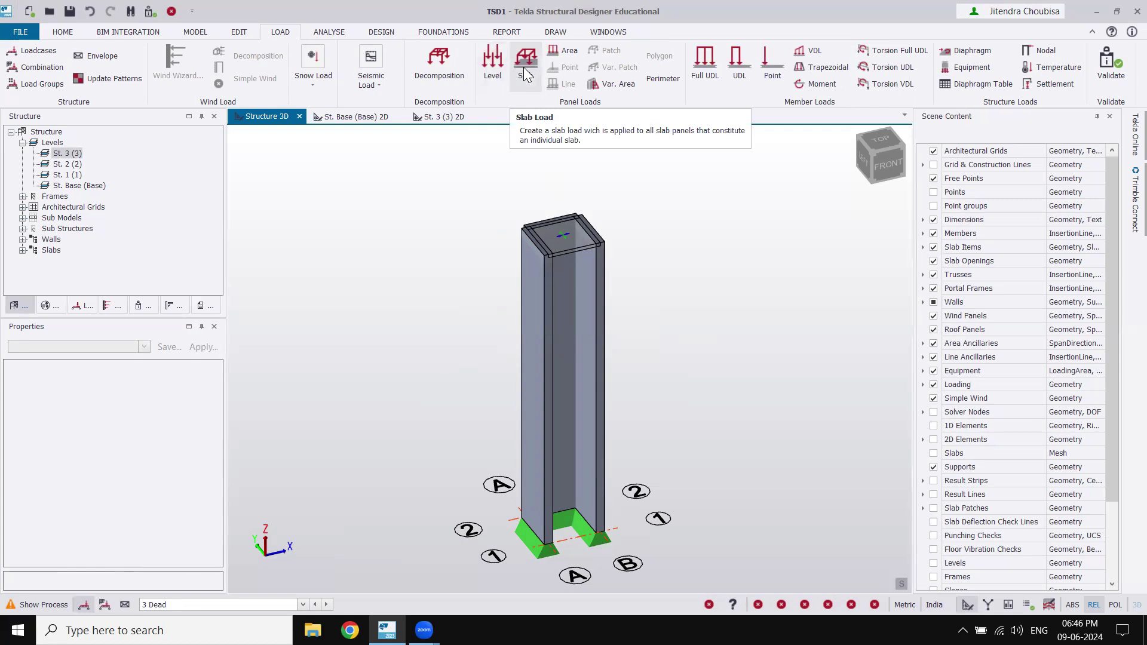
left_click(495, 65)
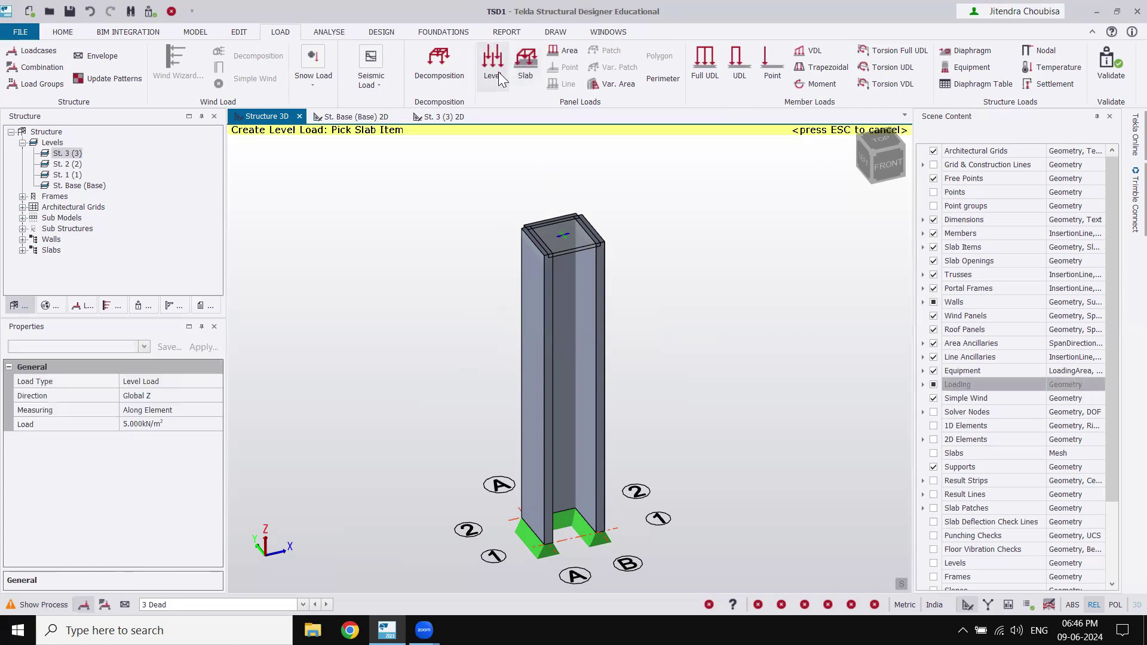
left_click(130, 424)
type("10")
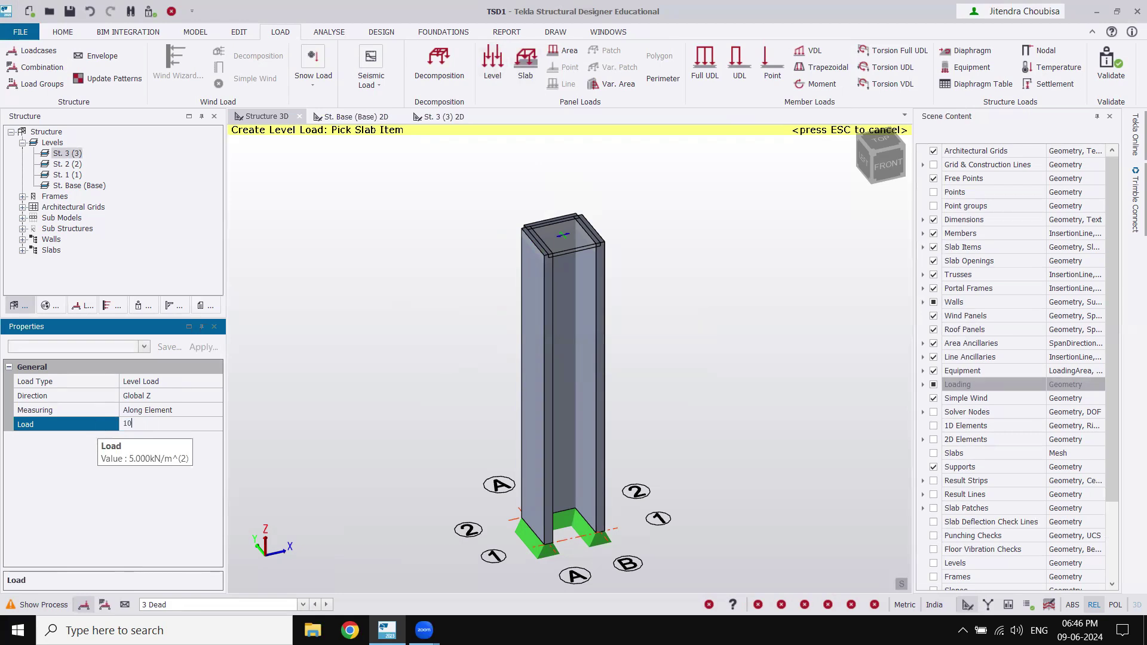
key("Return")
mouse_move(581, 238)
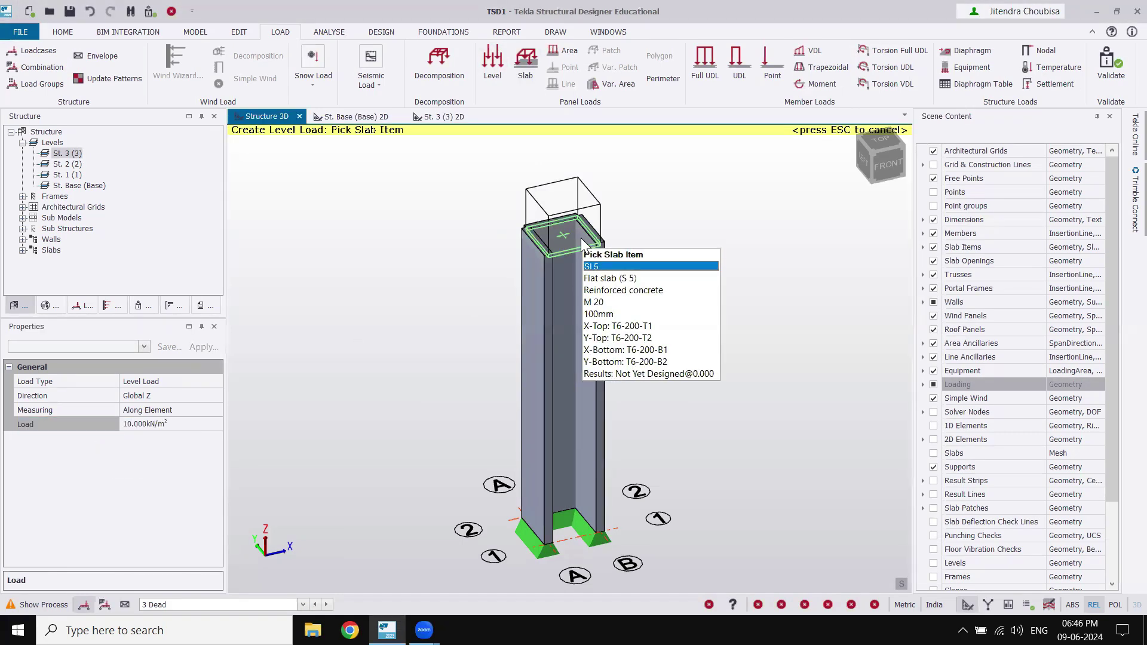
left_click(671, 283)
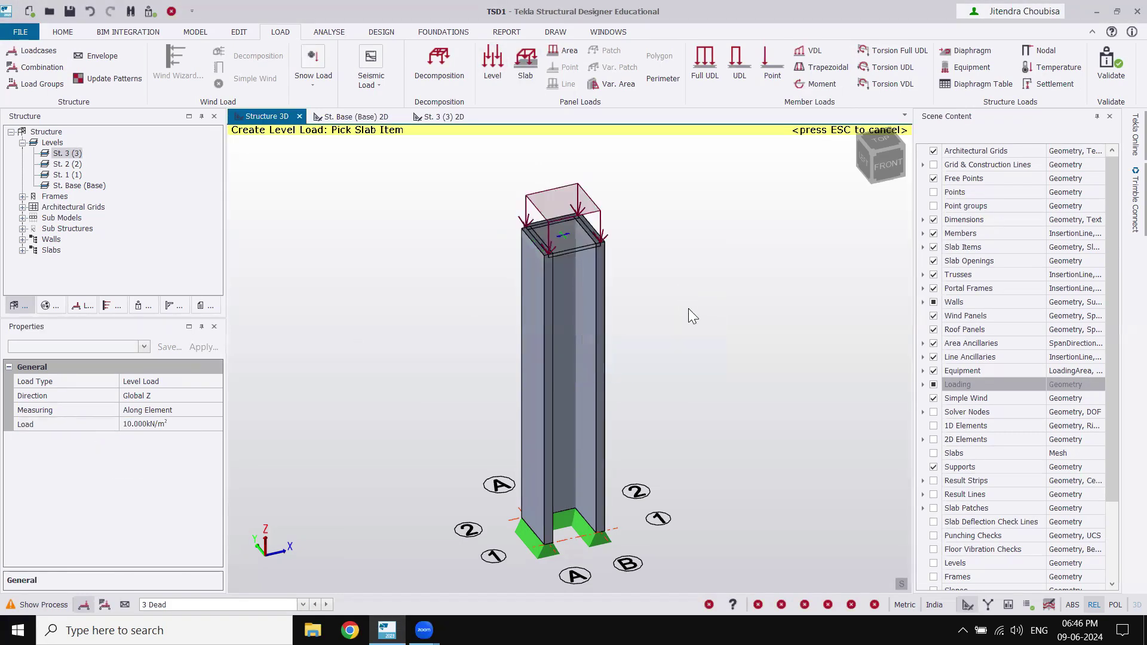
key("Escape")
middle_click_drag(690, 312, 768, 344)
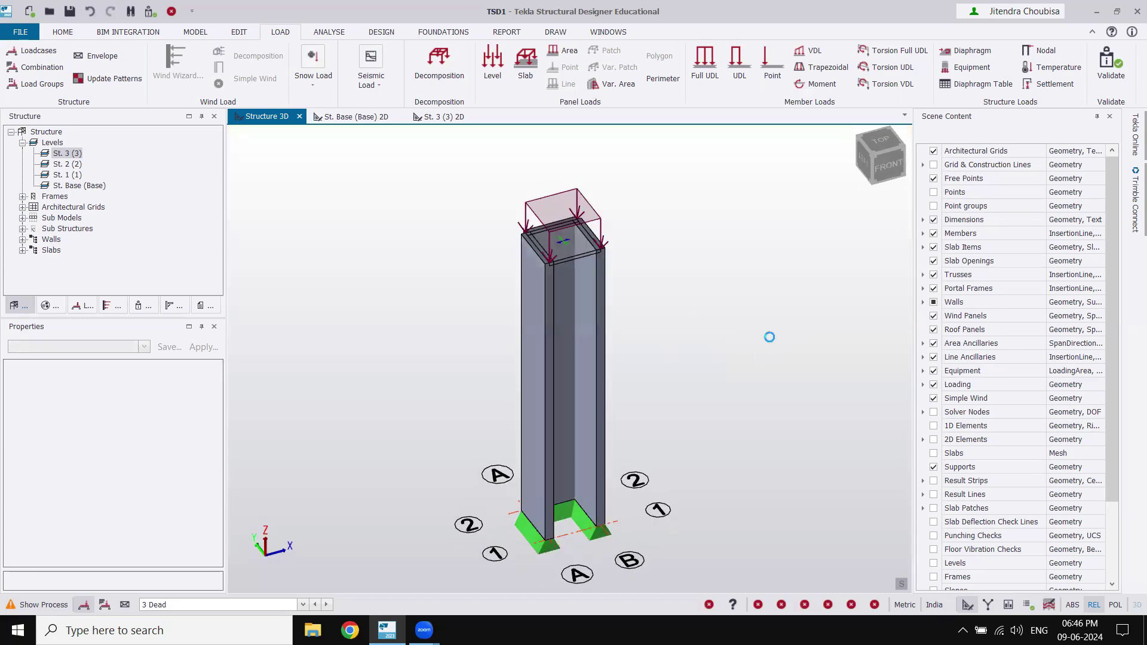
Step: Save the model as TSD1 in the Tekla folder, replacing the existing file
key("ctrl+shift+s")
left_click(599, 459)
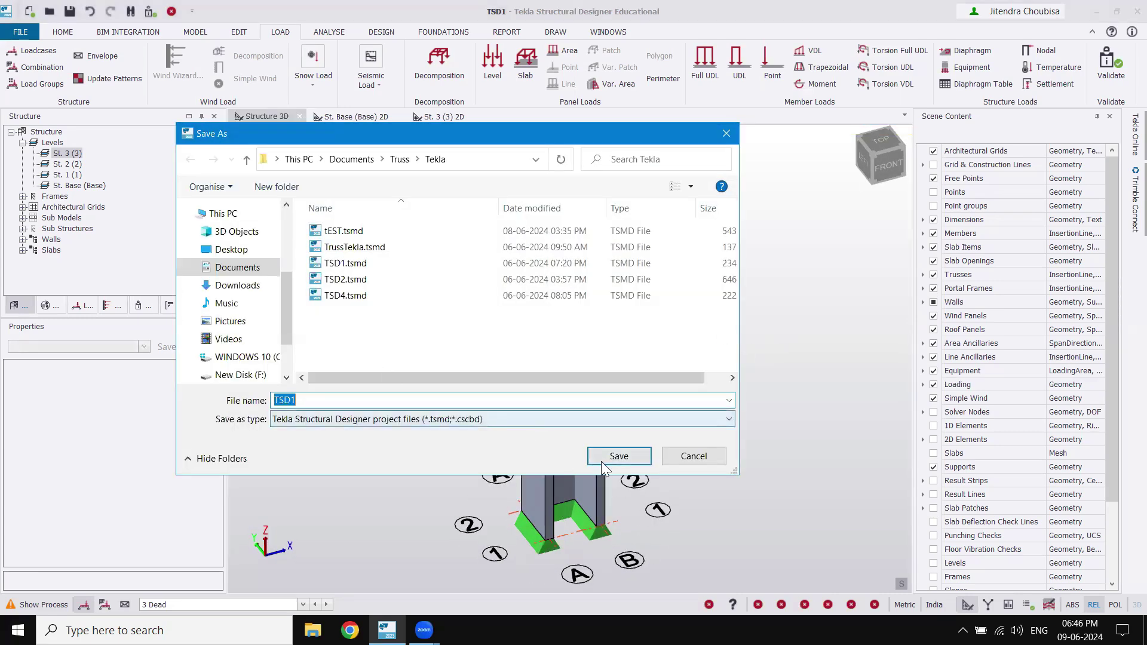
left_click(614, 319)
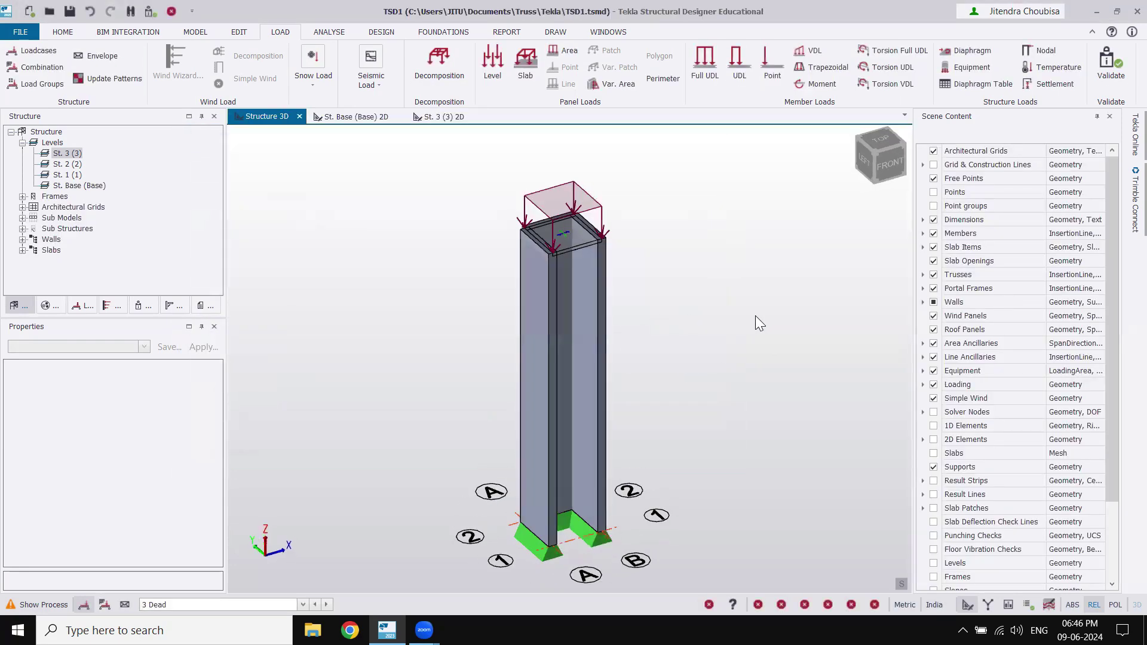
Step: Run the static analysis of the whole model with Analyse All (Static)
mouse_move(585, 262)
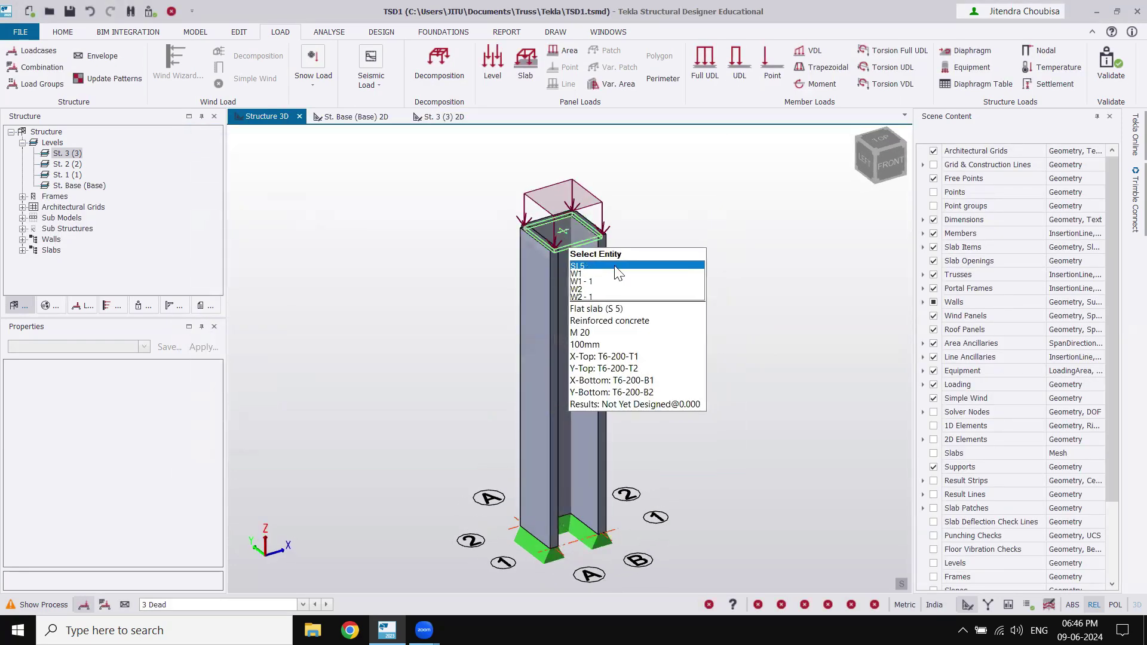
mouse_move(575, 206)
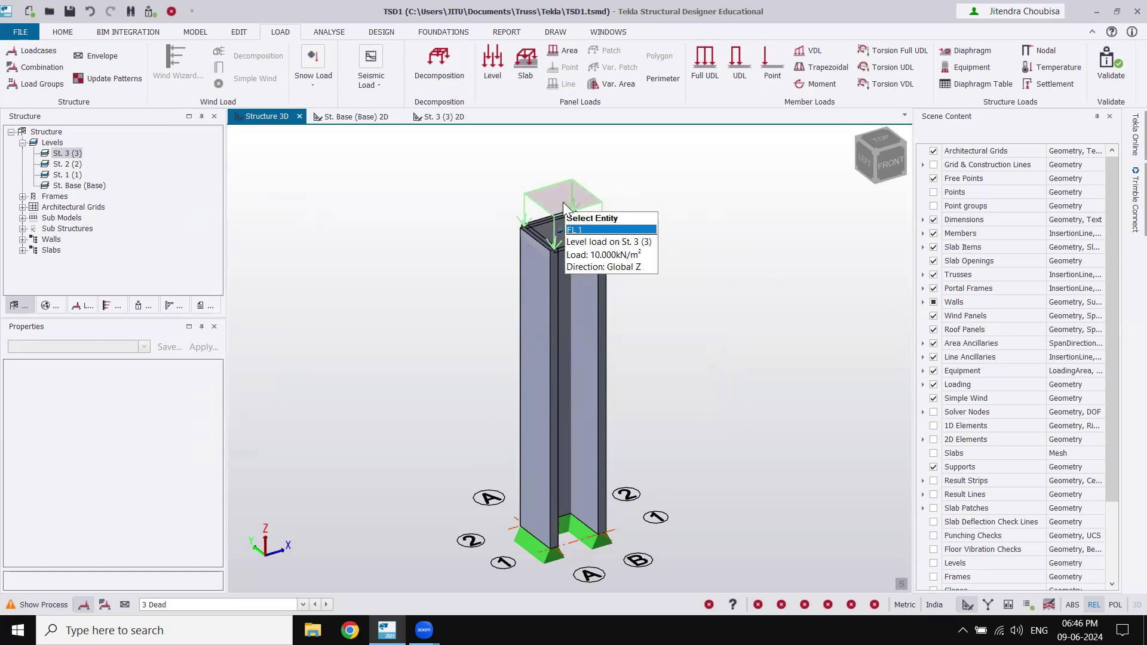
mouse_move(568, 345)
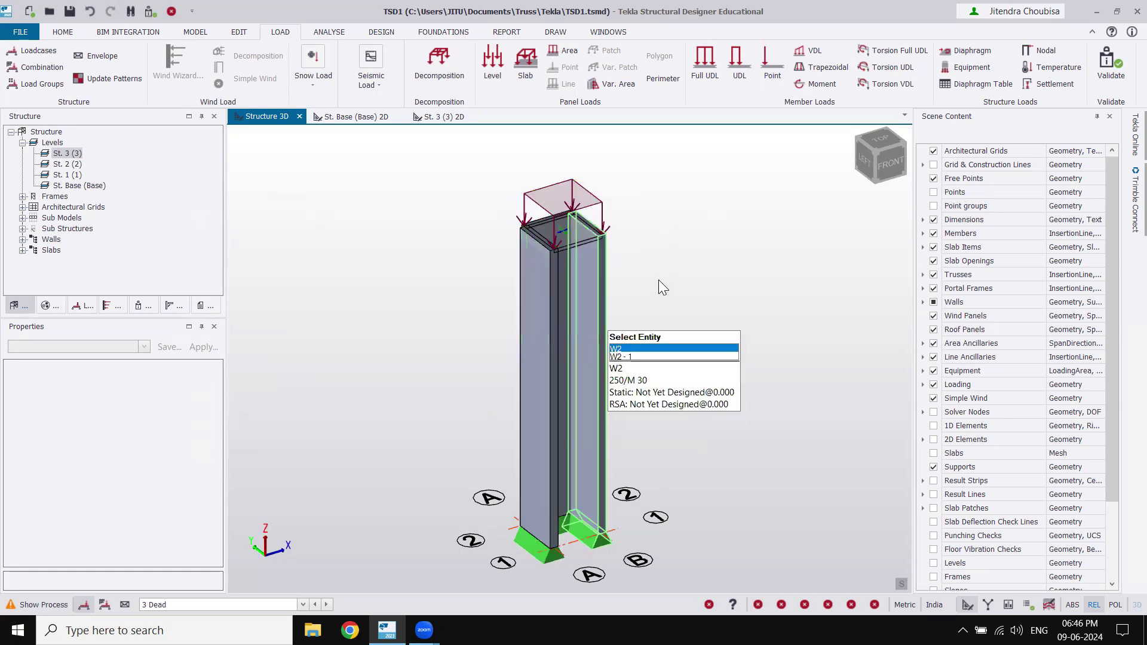
left_click(329, 31)
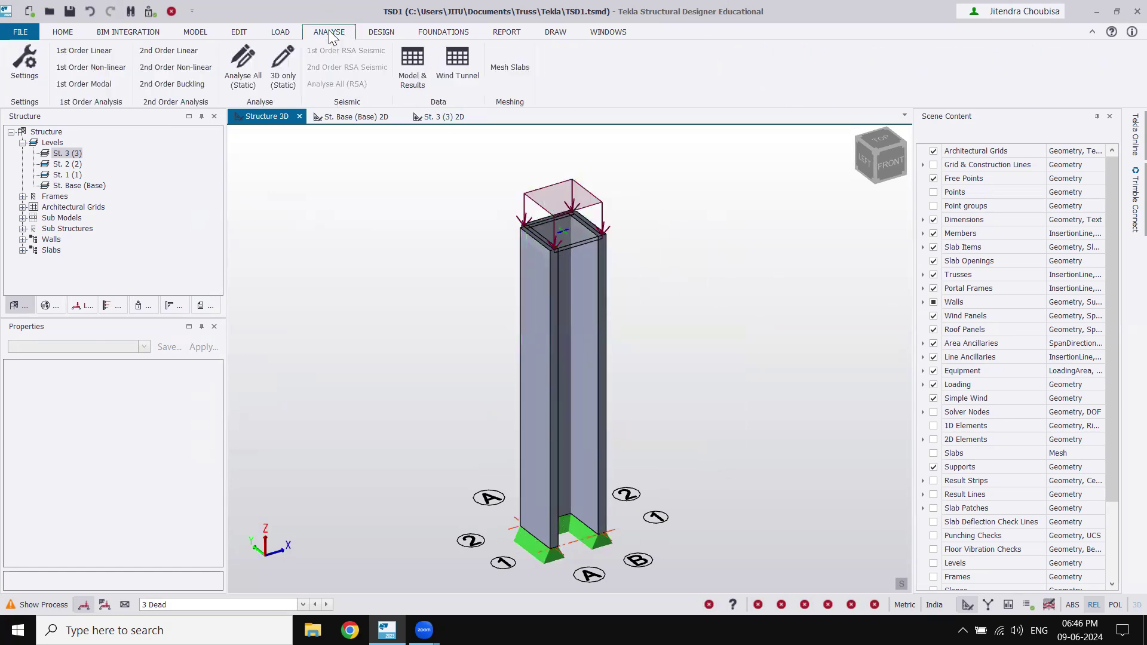
left_click(243, 87)
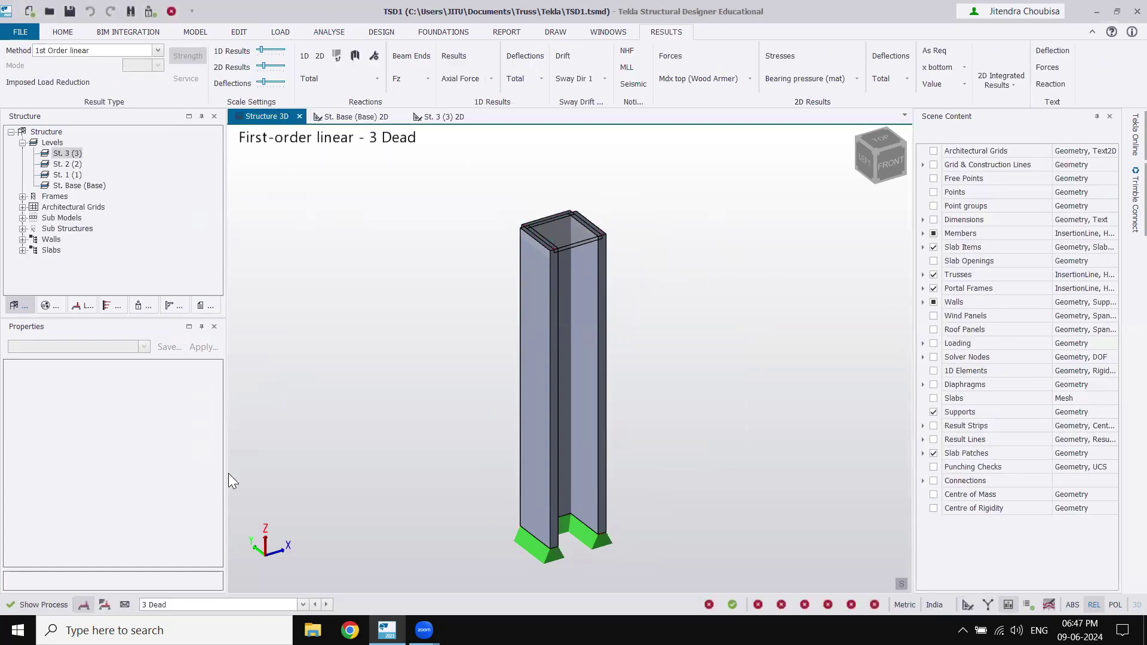
Step: Display the σx top in-plane axial stress contours for the Self weight - excluding slabs loadcase
left_click(189, 604)
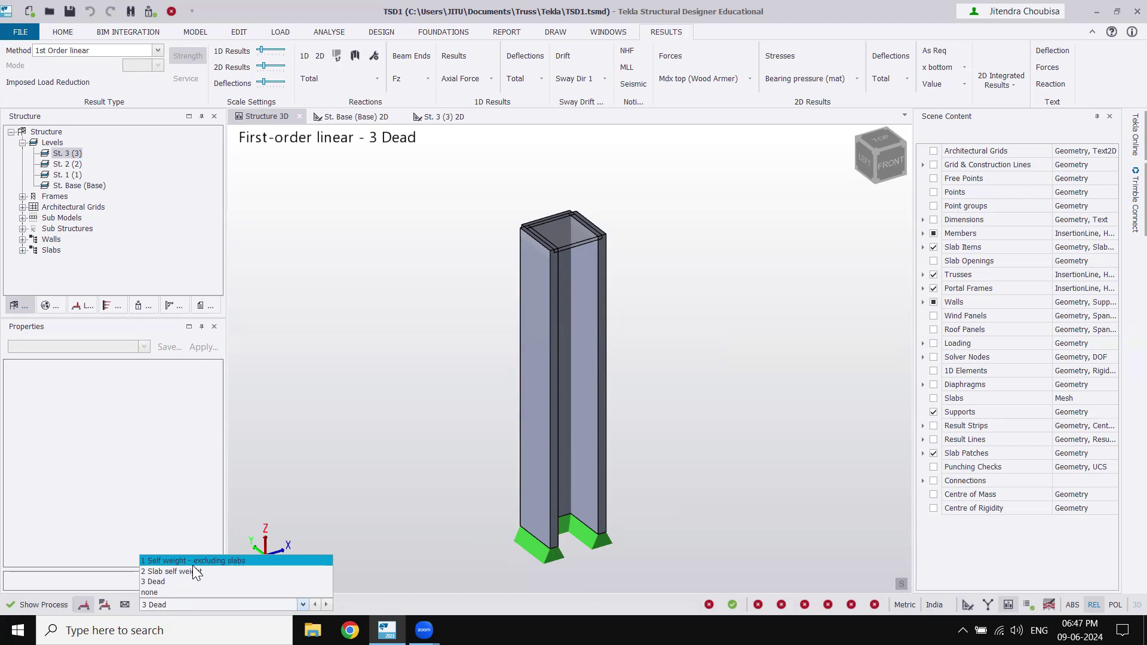
left_click(193, 563)
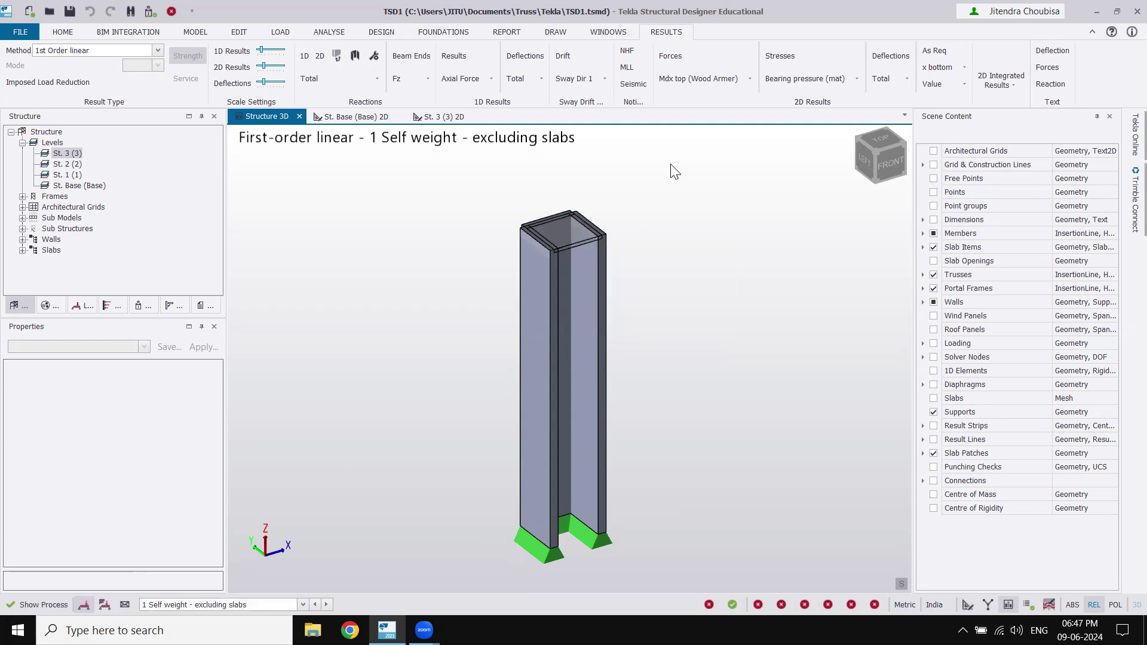
left_click(792, 58)
left_click(857, 79)
left_click(854, 109)
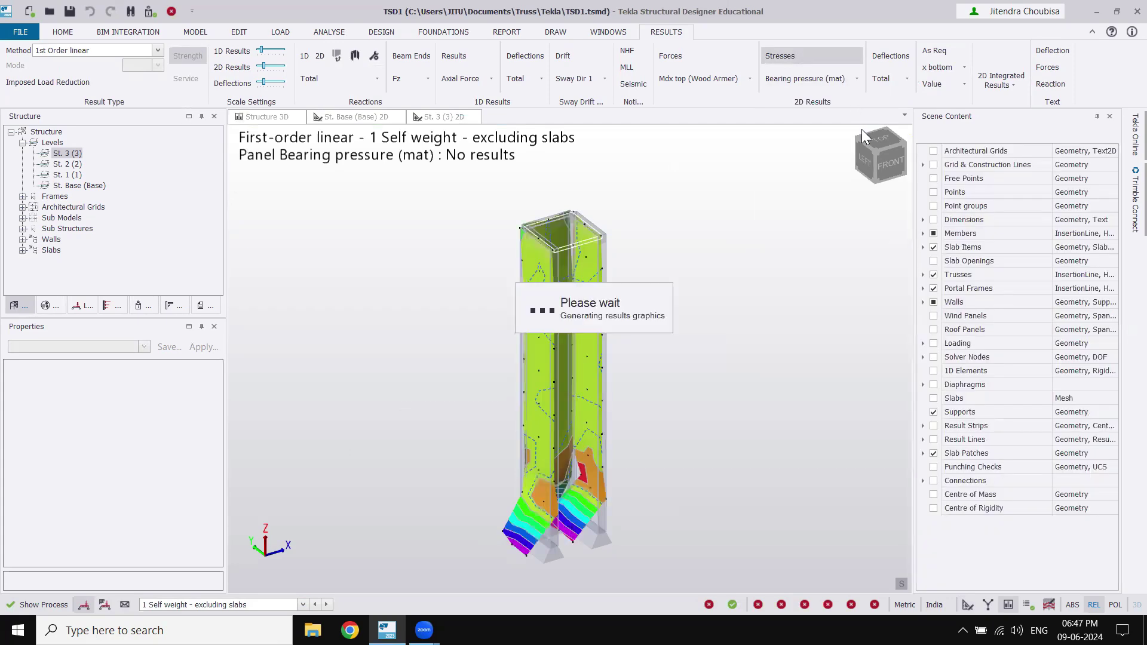
Step: Examine the τxy top in-plane shear stress contours on the walls, and switch the stress display off
left_click(852, 78)
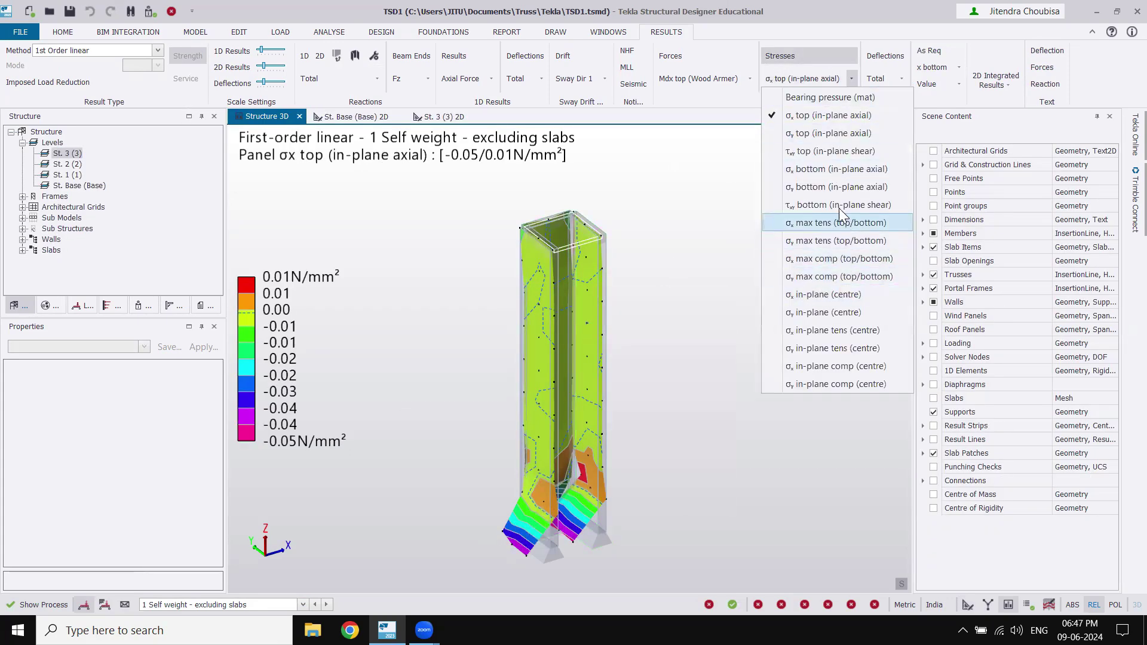
left_click(845, 151)
middle_click_drag(771, 229, 679, 308)
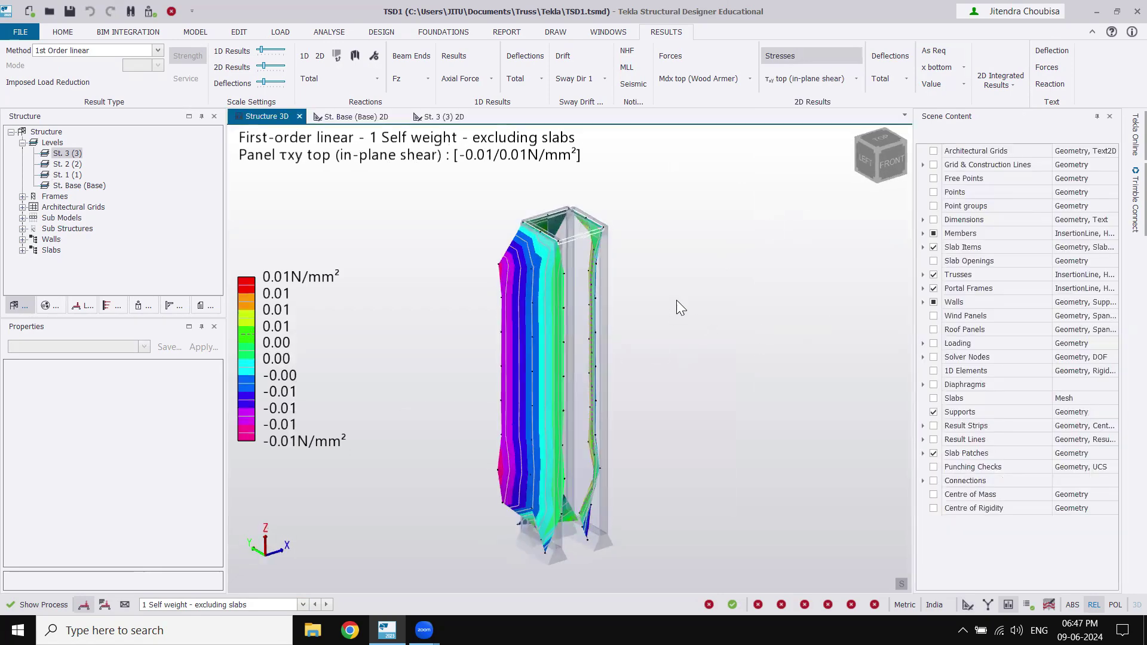
left_click(1047, 68)
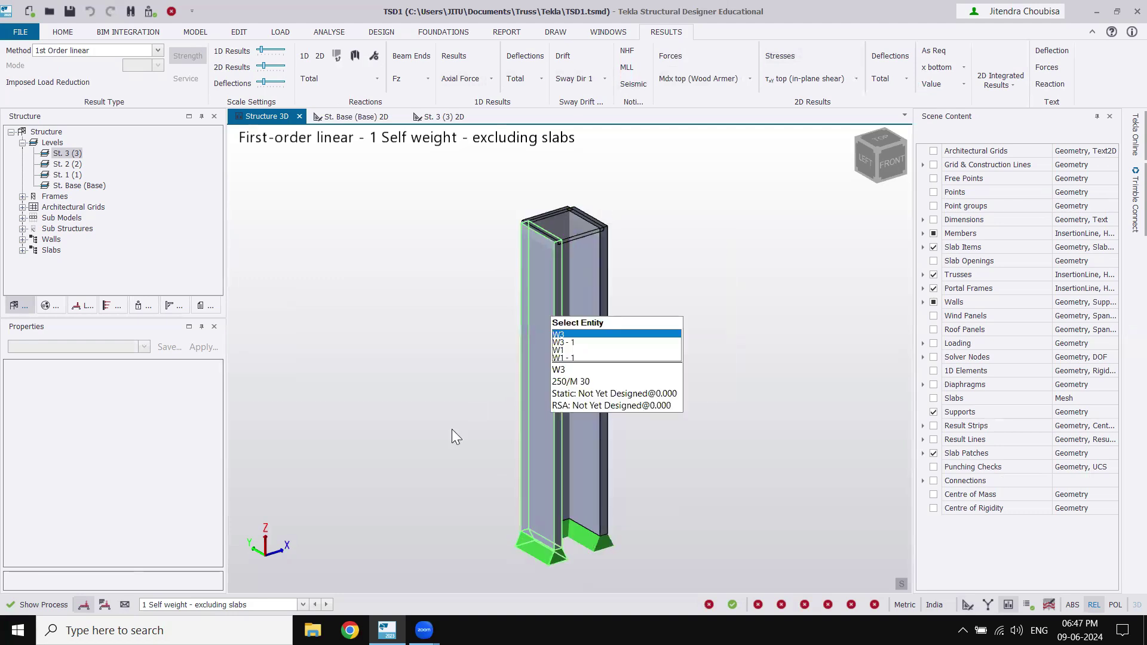
Step: Check the in-plane shear stress contours for the Slab self weight loadcase, and hide them again
left_click(239, 604)
left_click(242, 570)
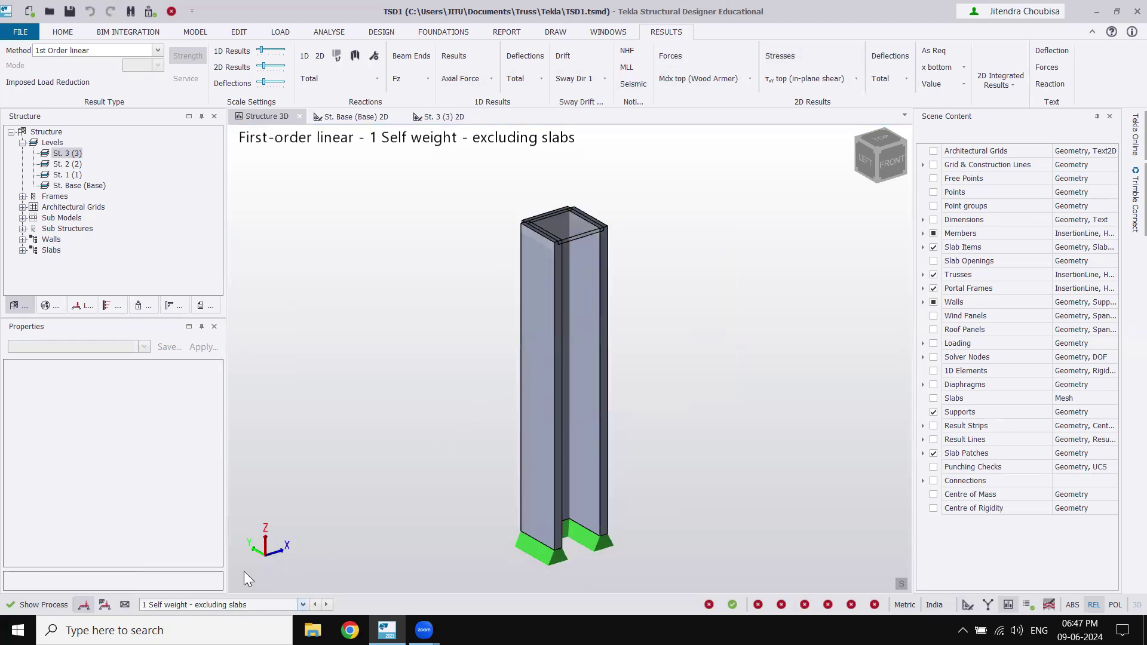
left_click(783, 57)
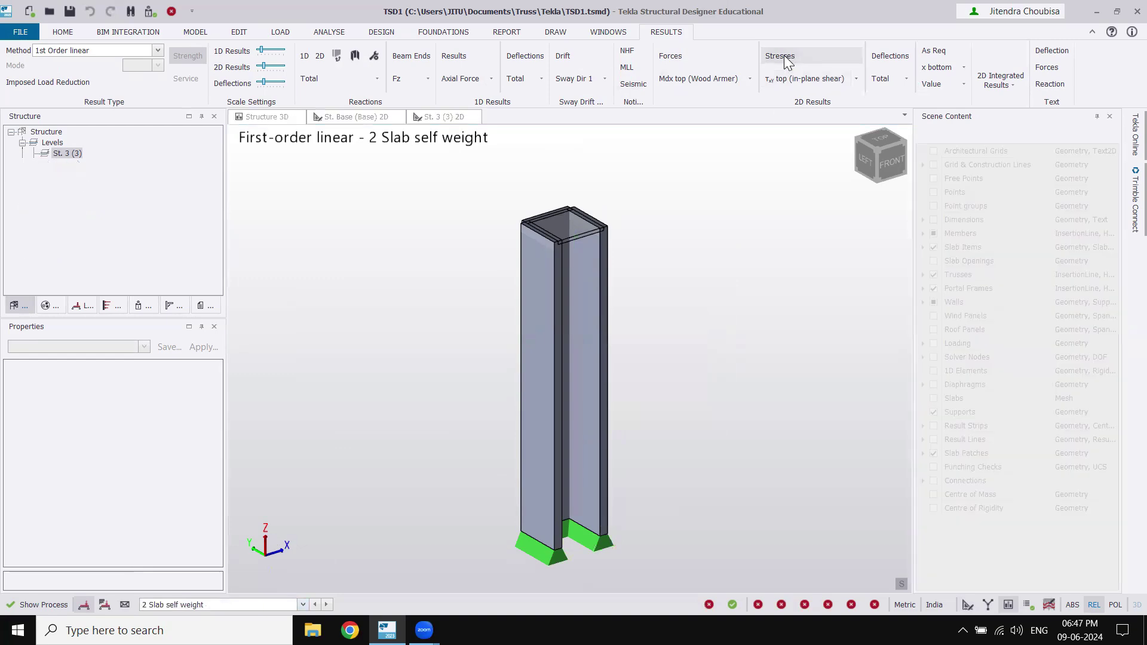
left_click(812, 56)
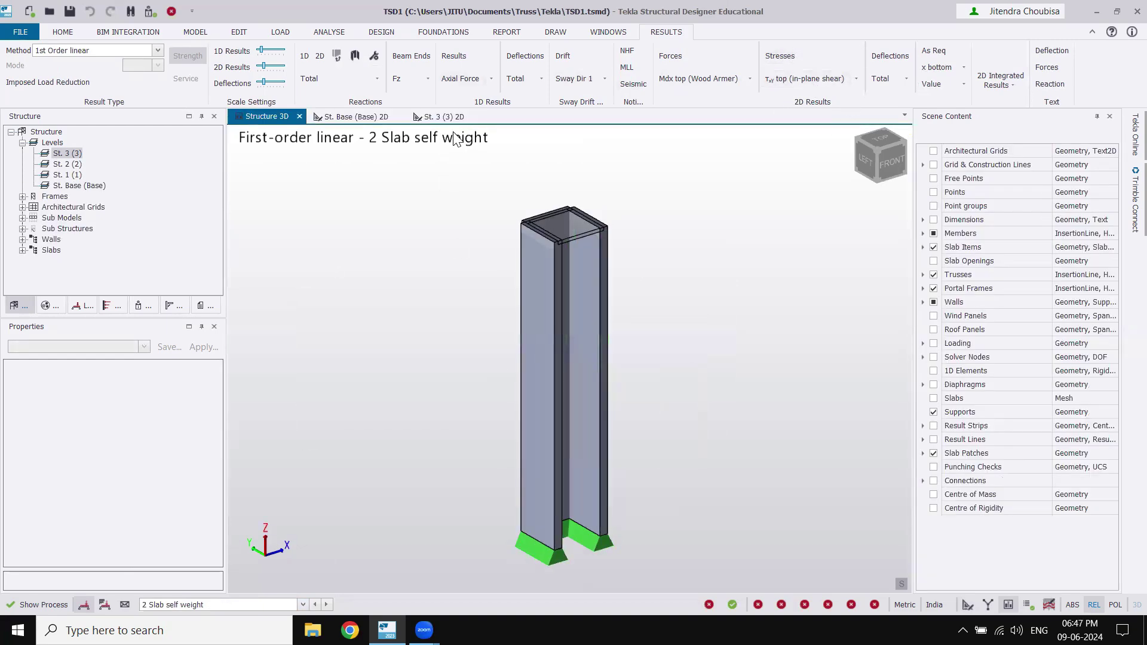
Step: Generate the (Final) LS1-1.5D design combination with the Combination Generator, using the Final scenario and deleting all previously generated combinations
left_click(377, 33)
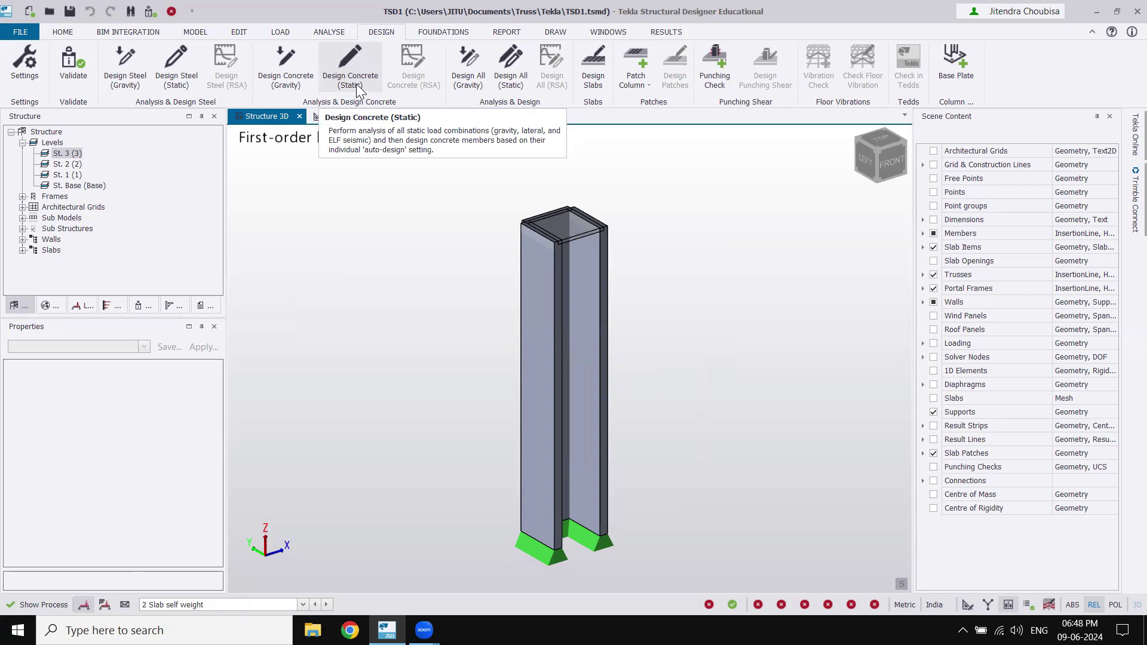
left_click(281, 33)
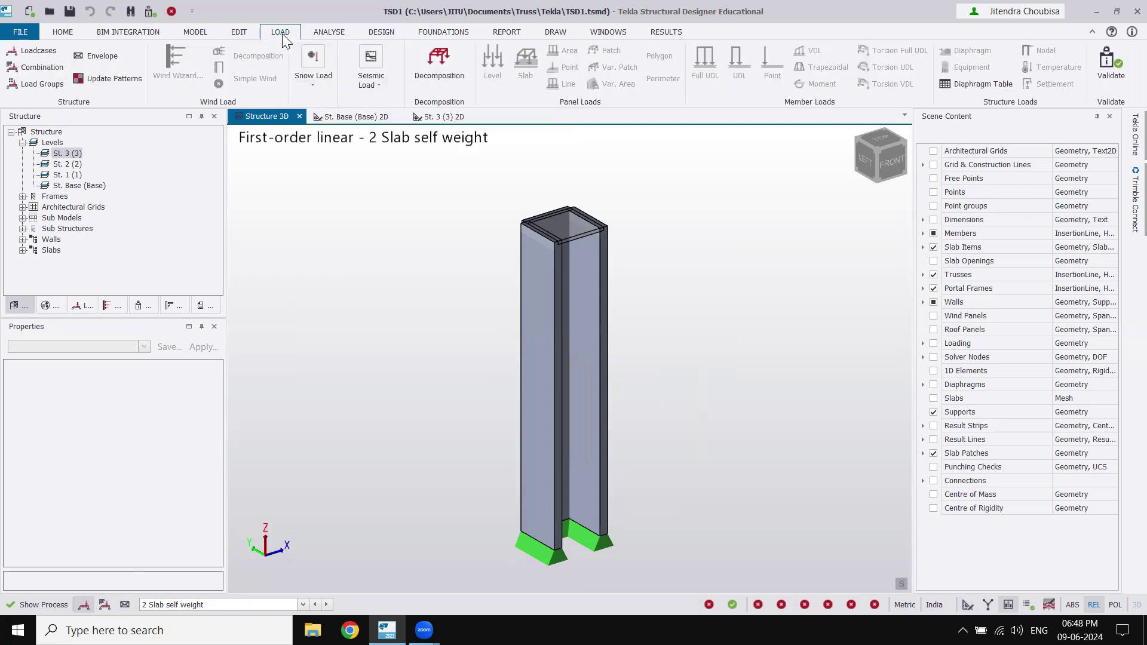
left_click(58, 81)
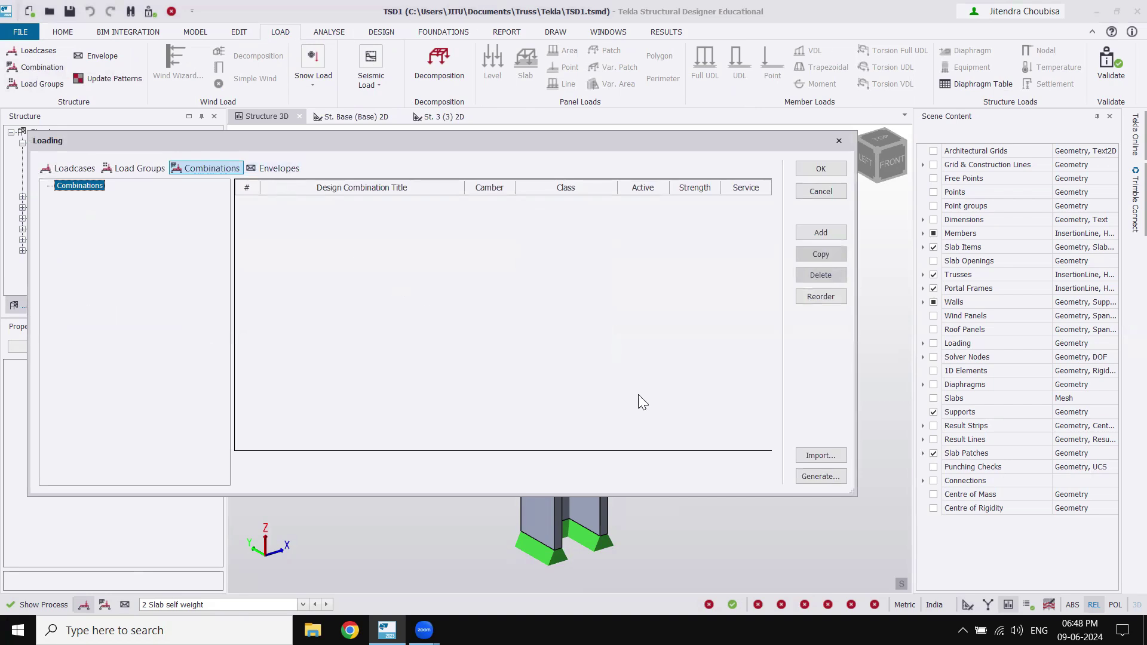
left_click(820, 477)
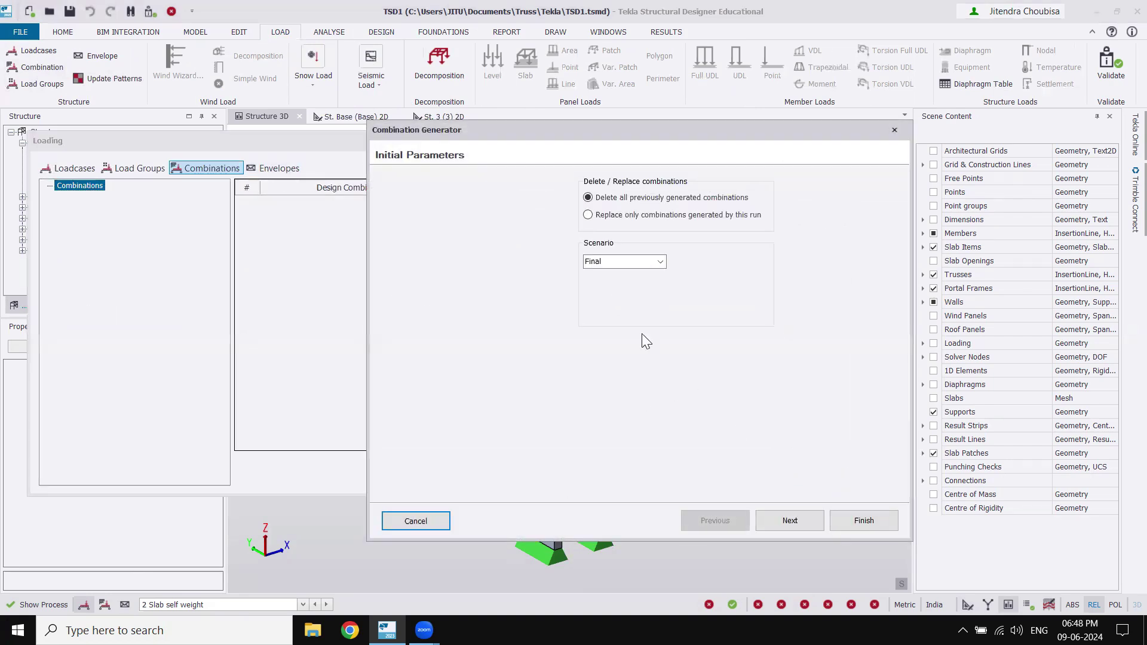
left_click(799, 521)
left_click(725, 193)
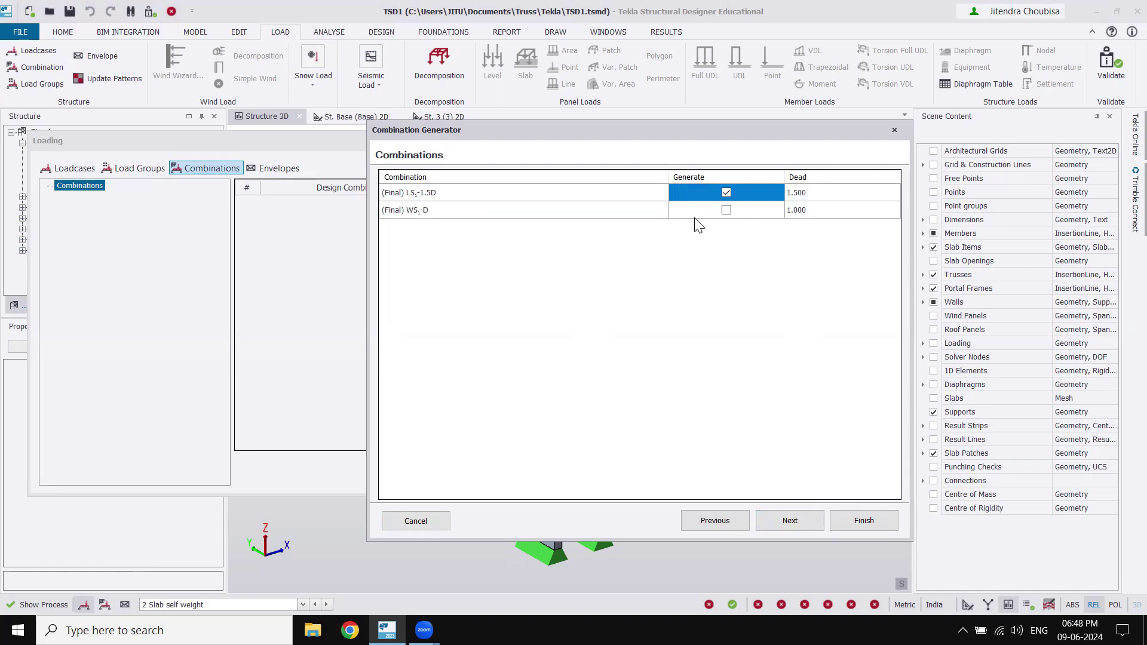
left_click(790, 521)
left_click(790, 521)
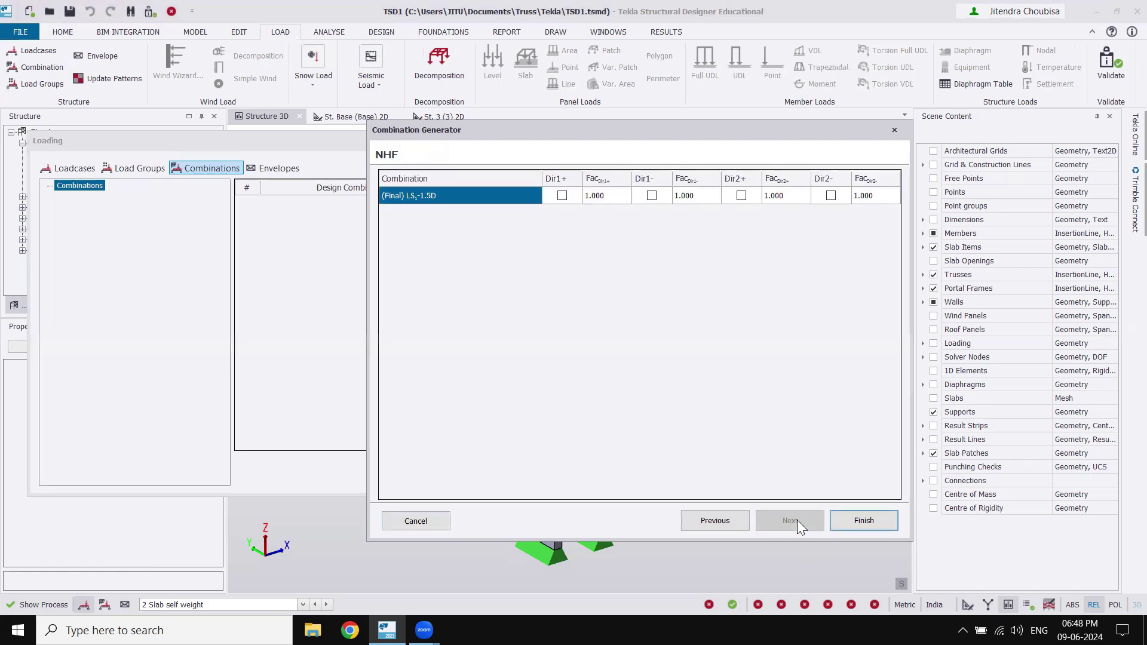
left_click(851, 521)
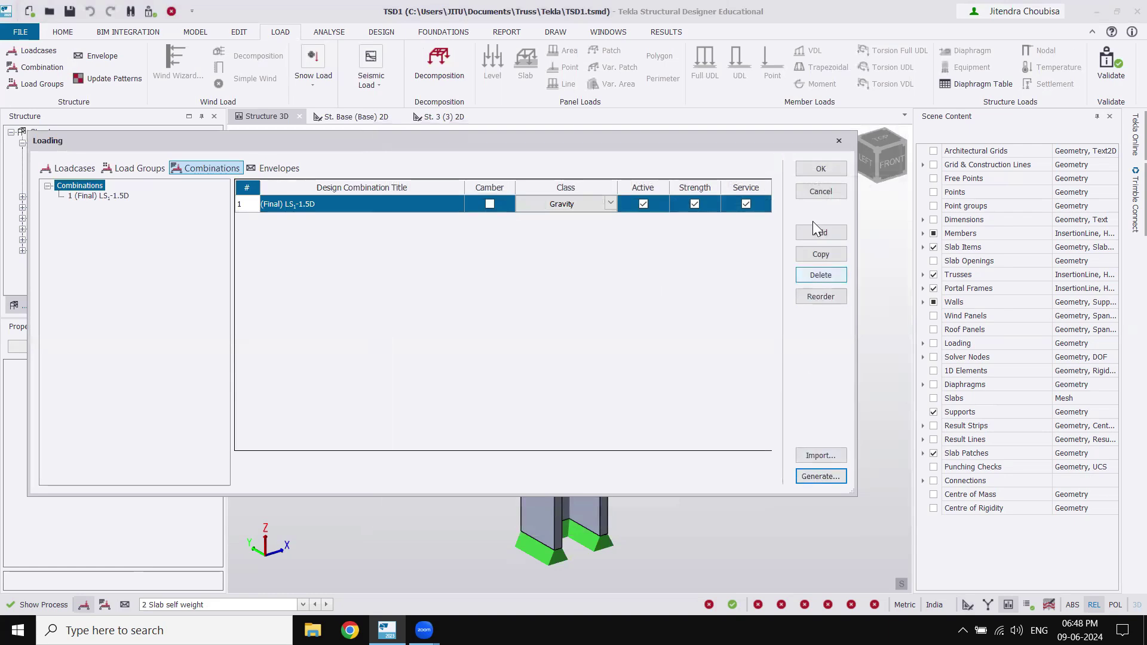
left_click(807, 172)
Step: Run Design Concrete (Static) on the whole model
left_click(381, 33)
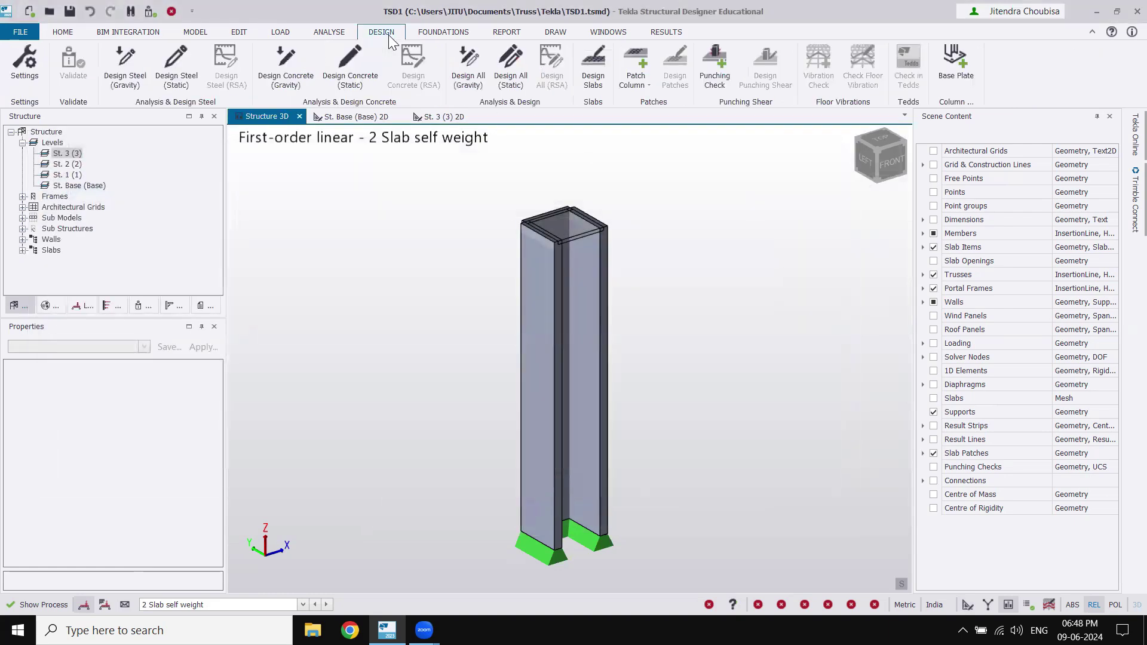
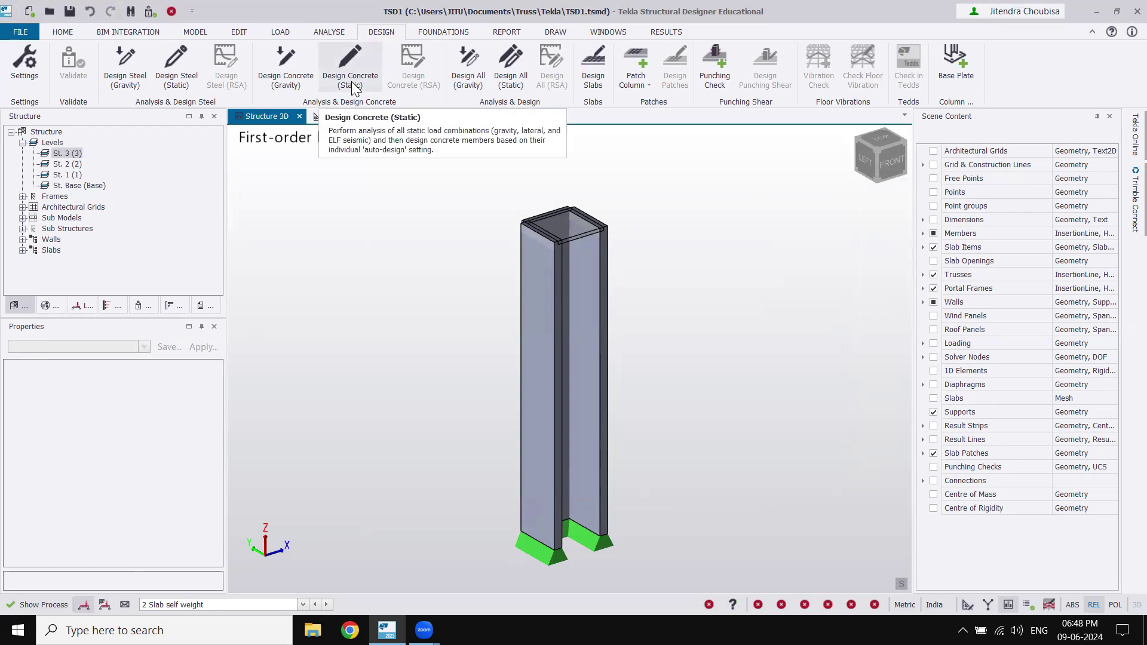
left_click(352, 84)
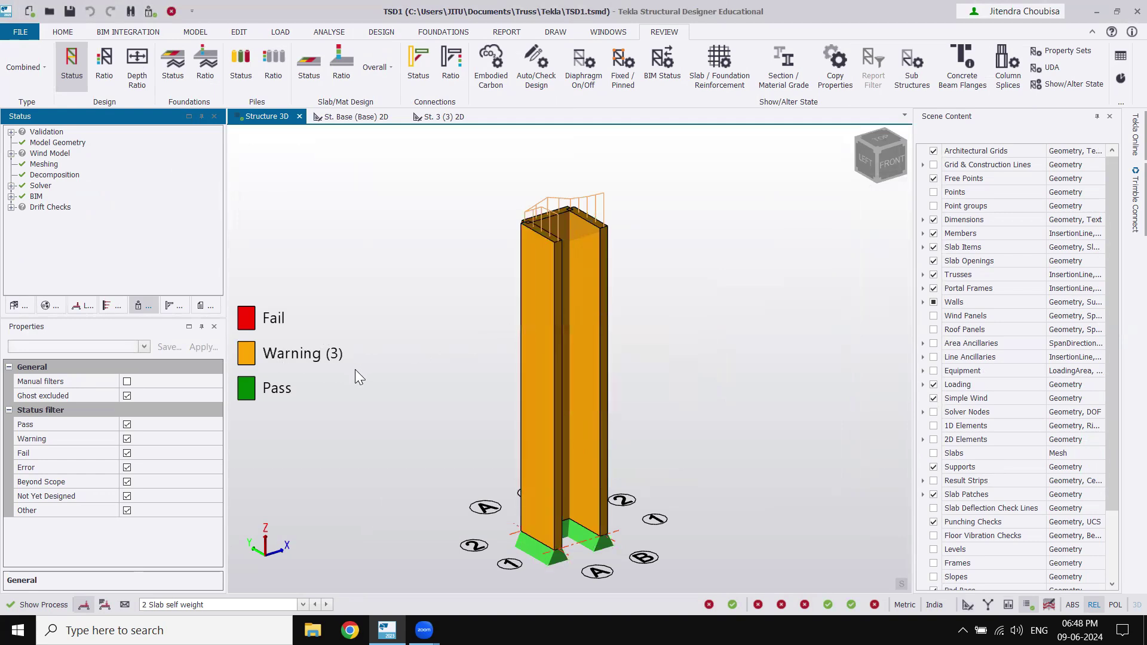
Step: Run a static check on wall W3 and inspect its Panel 1 and Seismic results
mouse_move(549, 306)
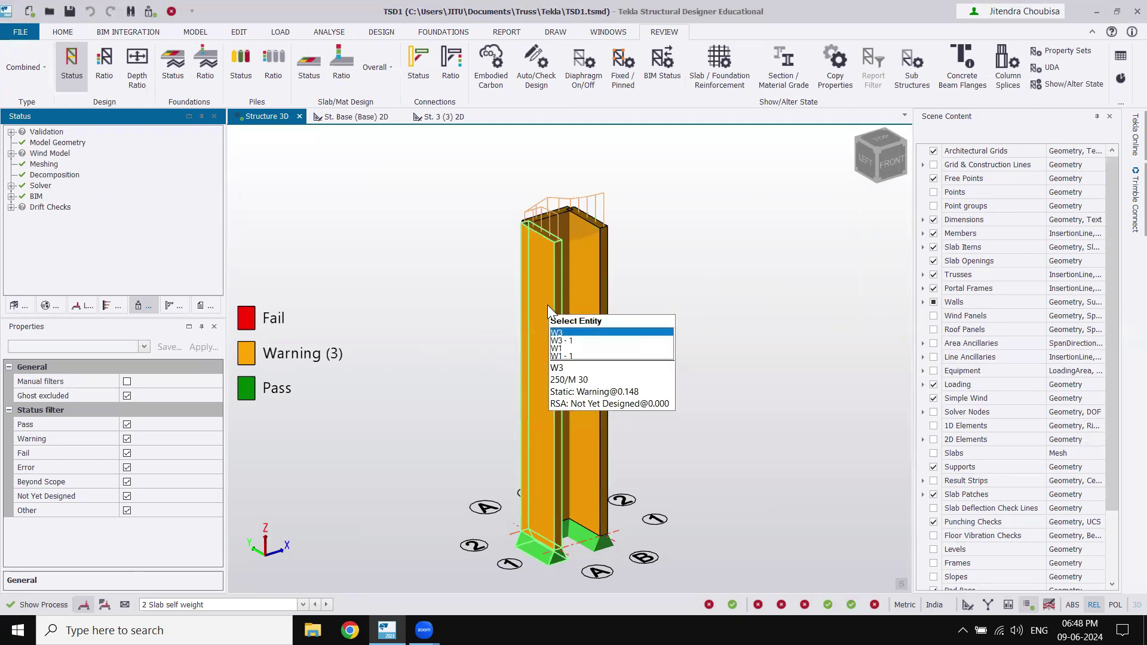
right_click(548, 305)
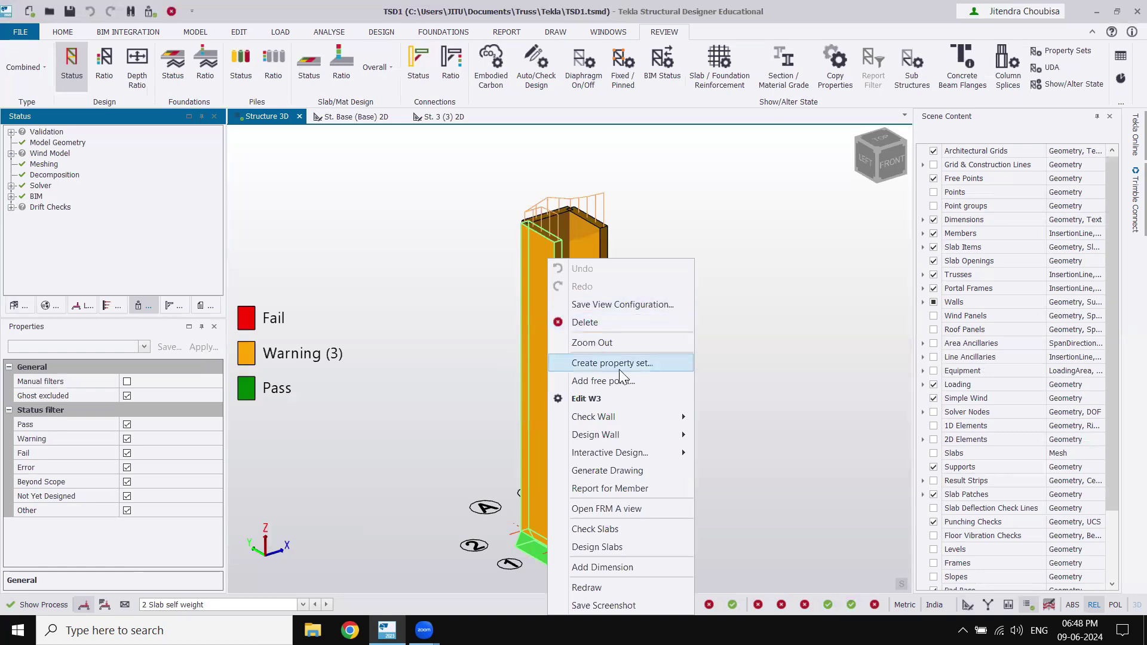
mouse_move(640, 418)
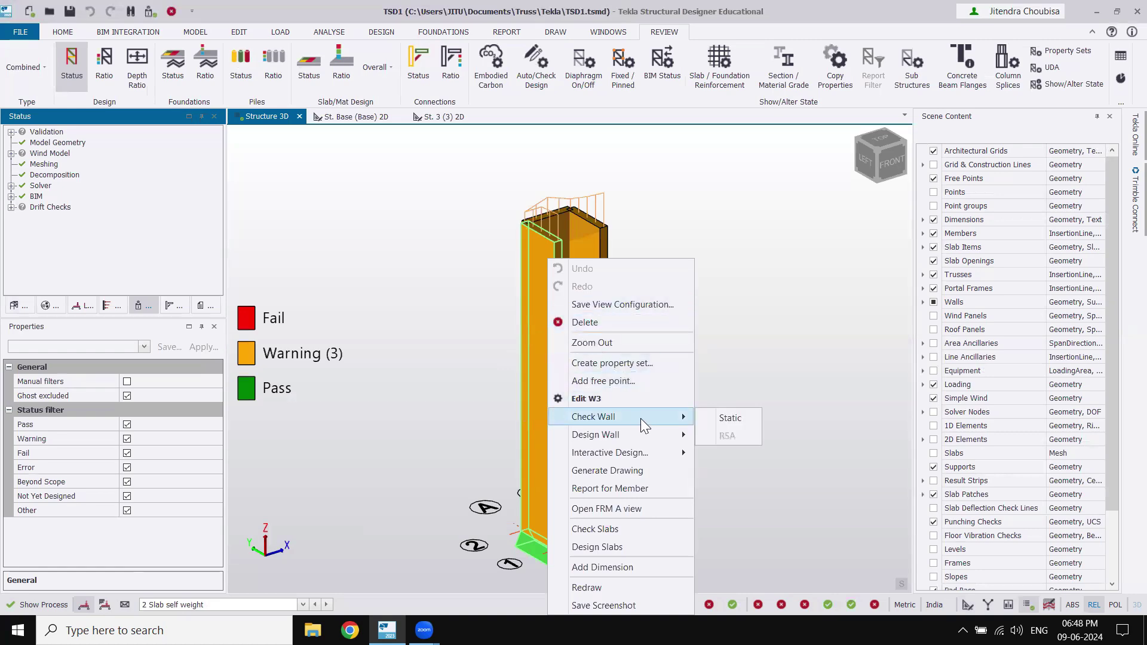
left_click(725, 421)
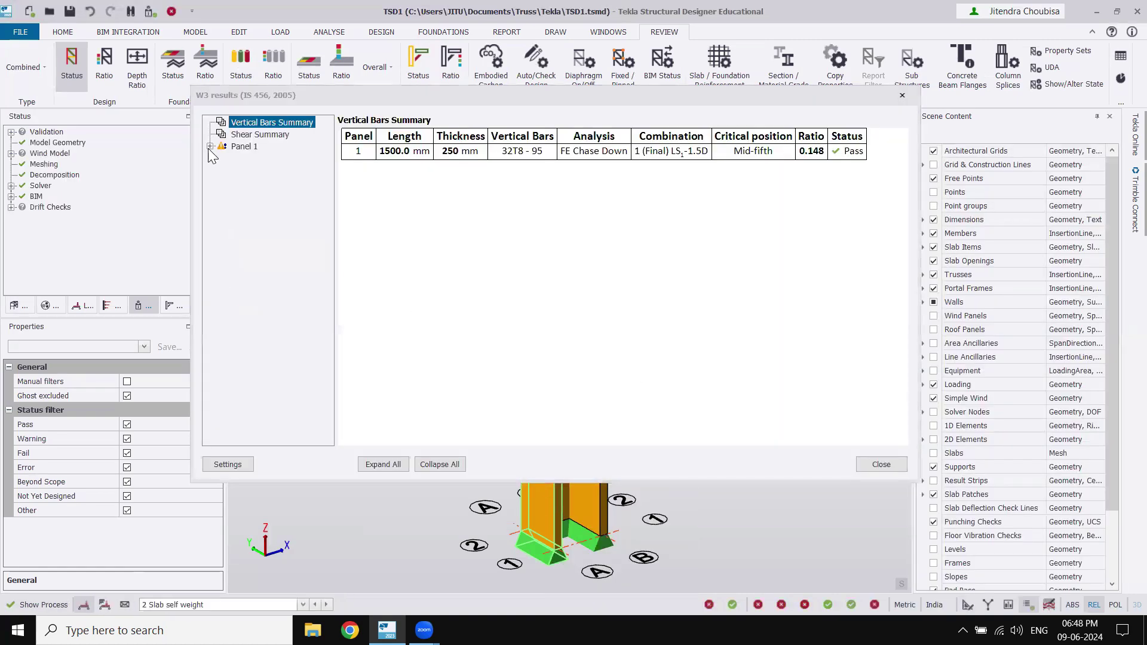
left_click(221, 147)
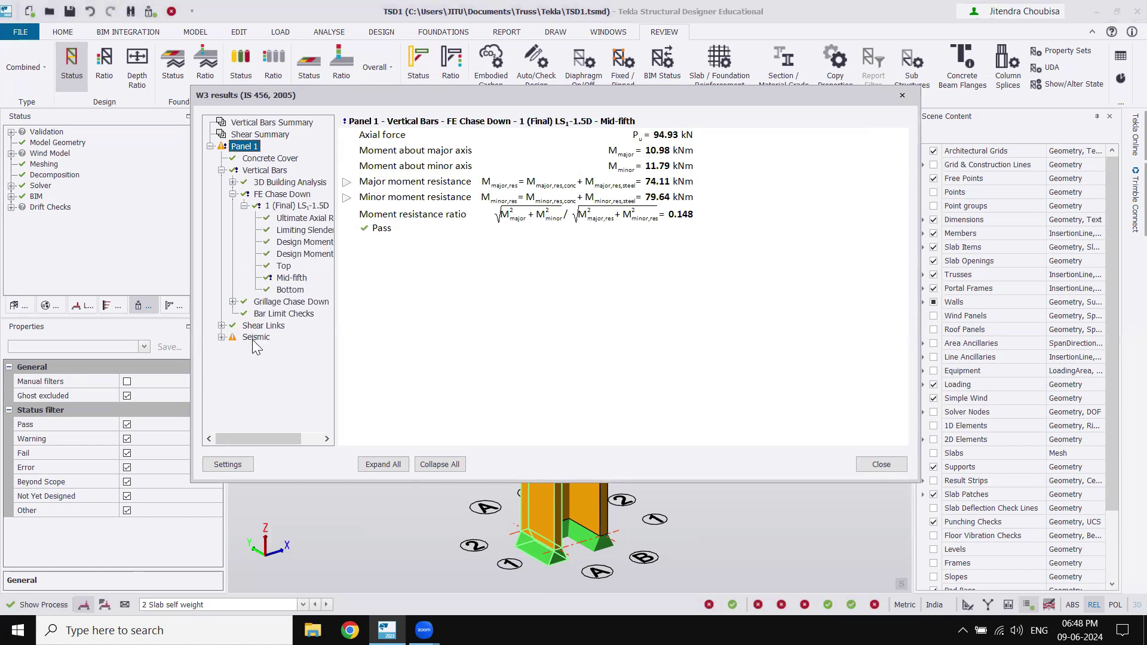
left_click(256, 338)
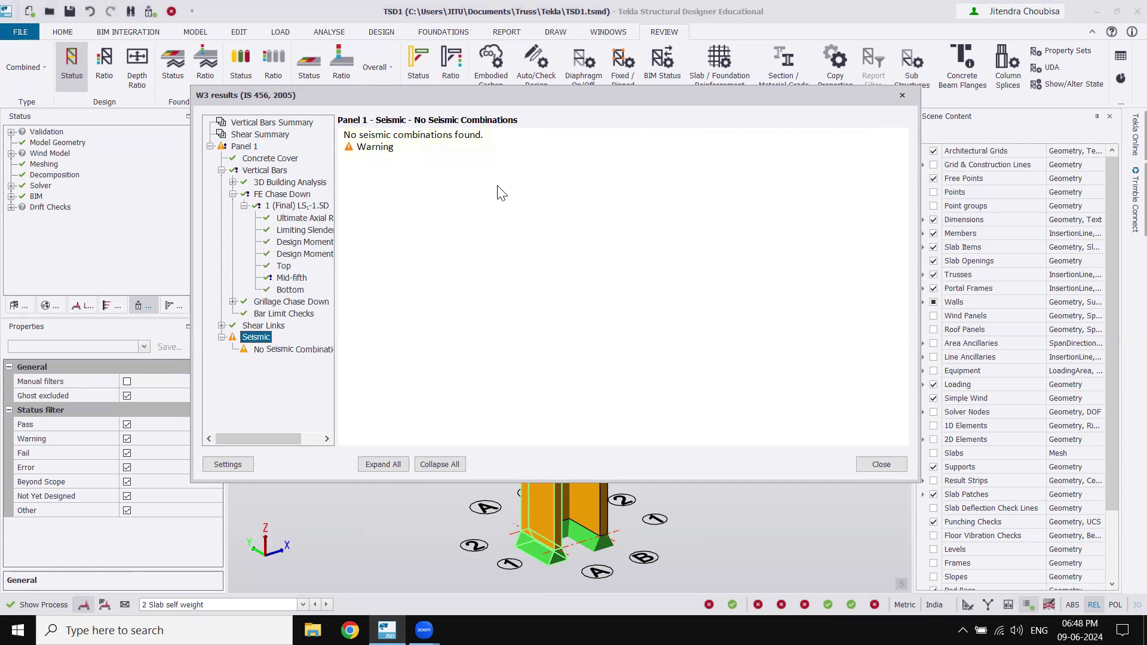
Step: Review W3's FE Chase Down results for limiting slenderness, major design moments, mid-fifth and bottom, and close the results
left_click_drag(537, 99, 543, 124)
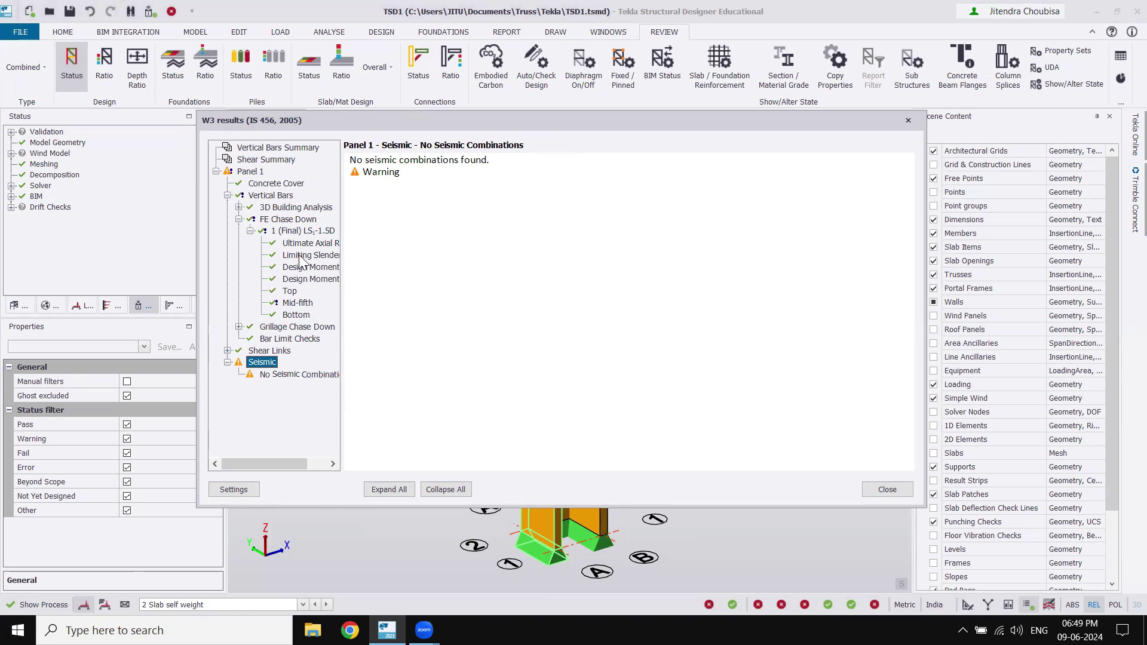
left_click_drag(290, 462, 306, 462)
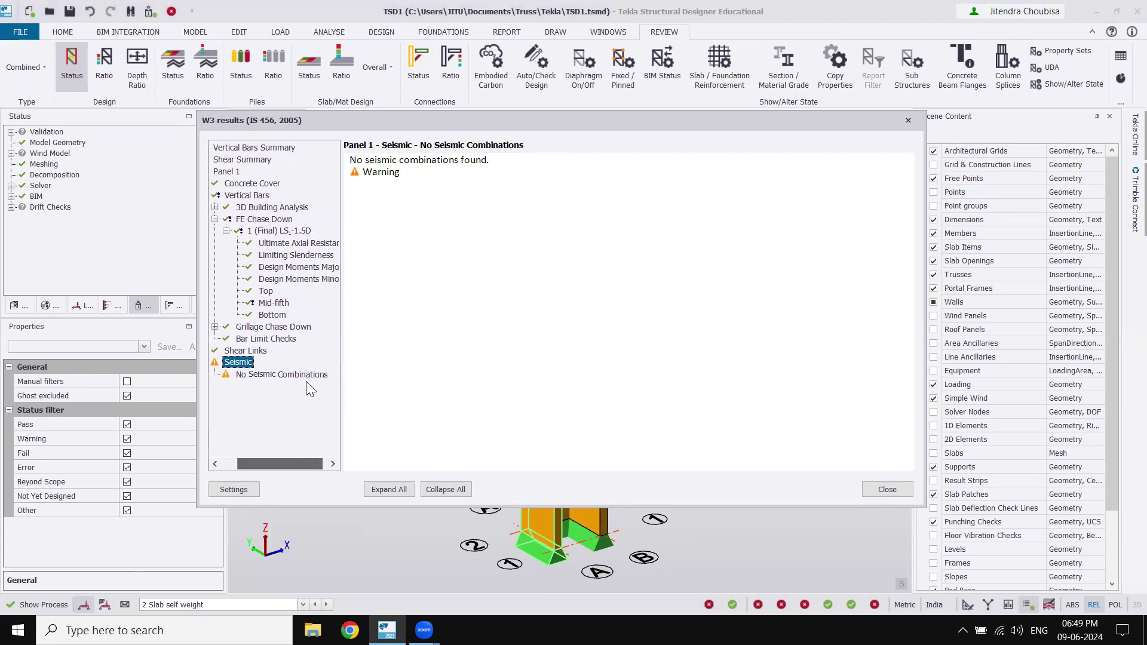
left_click(296, 255)
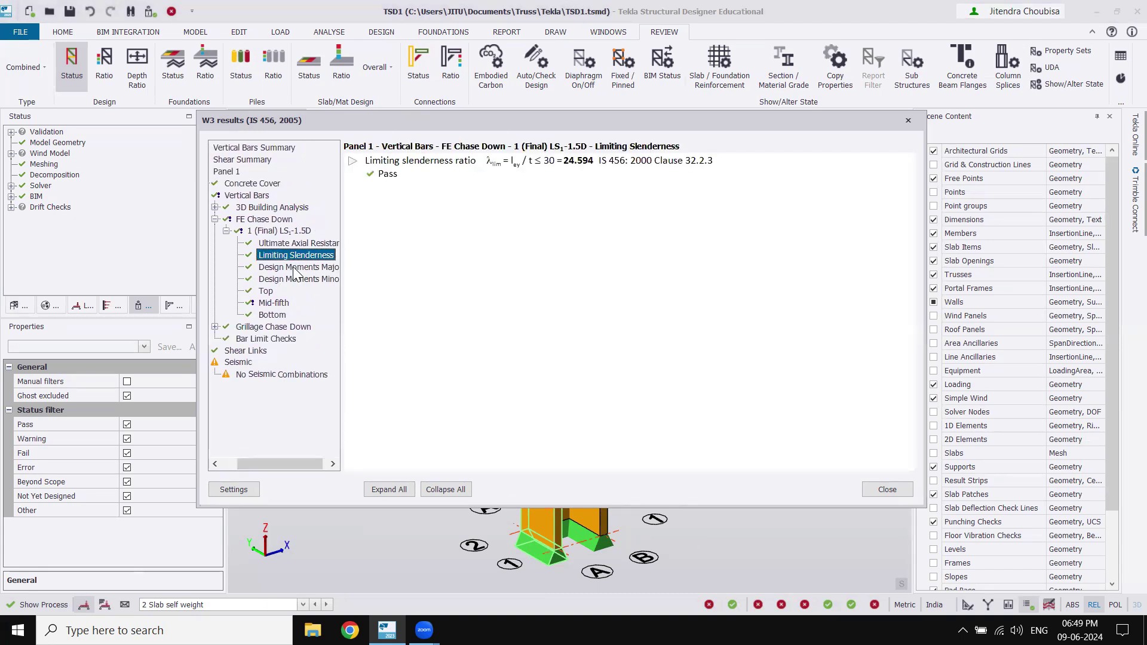
left_click(295, 268)
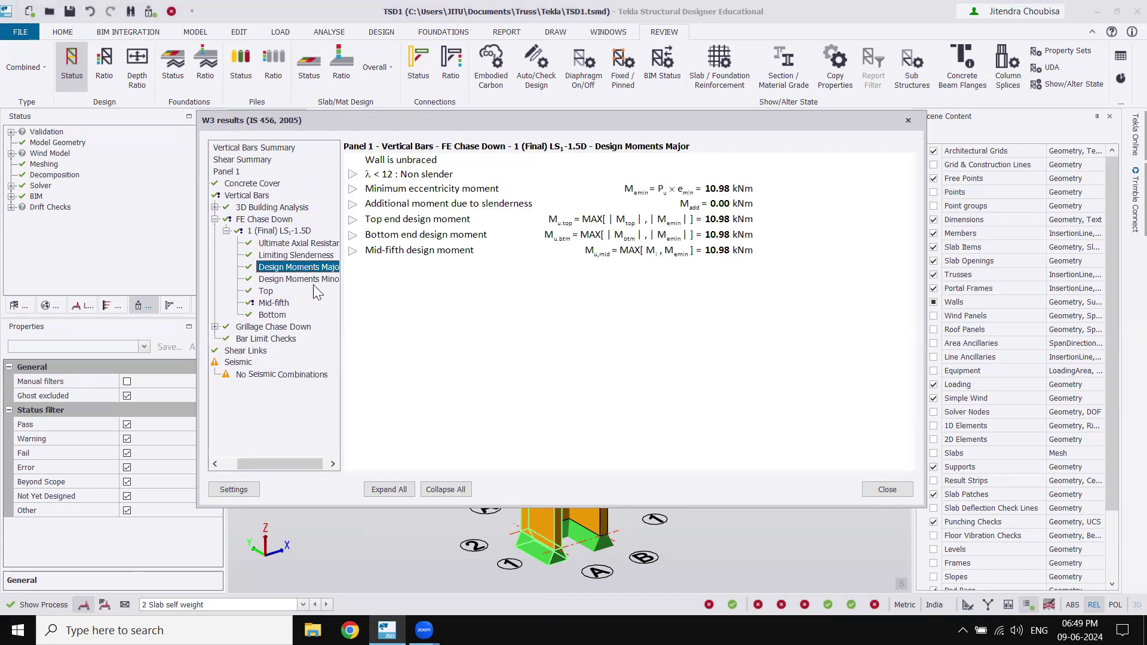
left_click(276, 304)
left_click(272, 316)
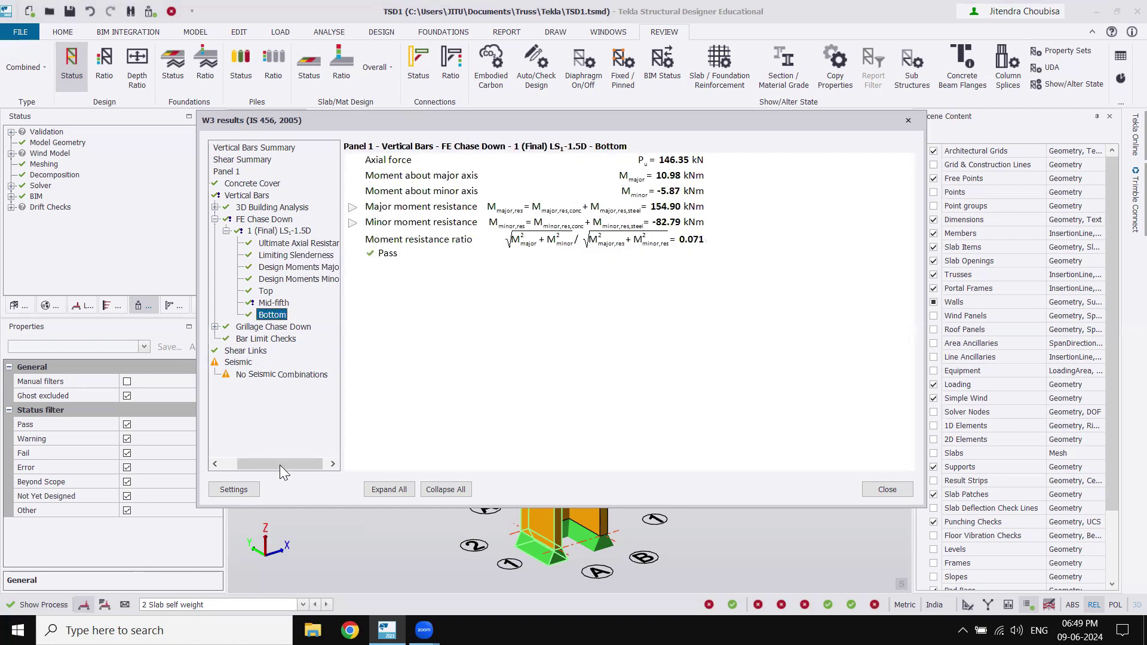
left_click_drag(280, 465, 259, 446)
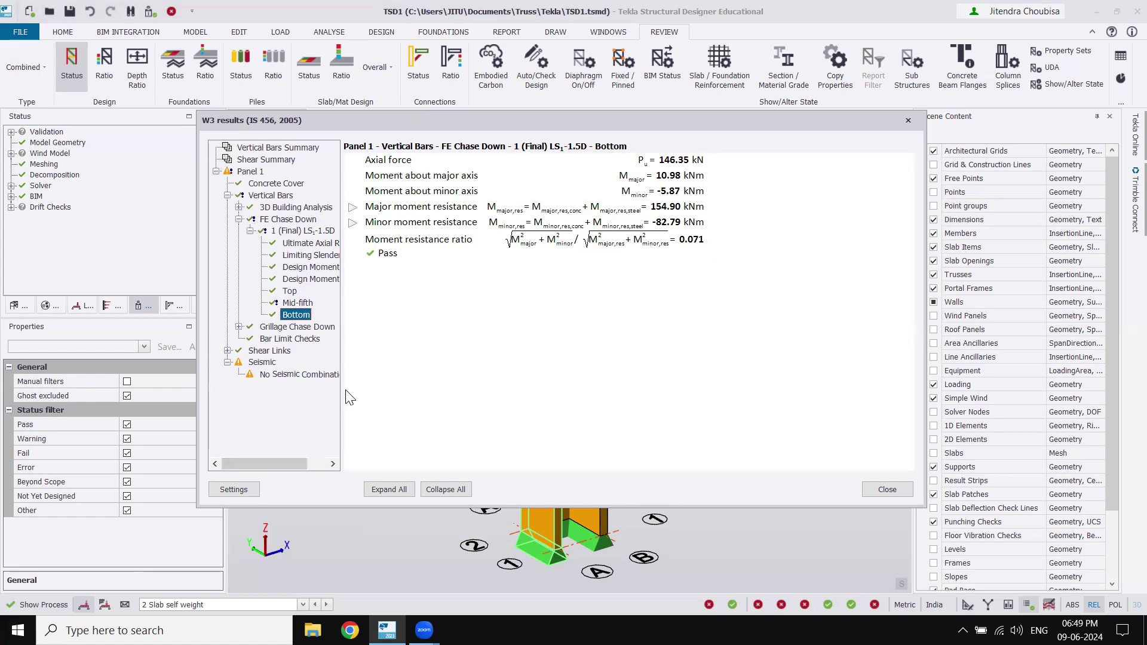
left_click(886, 490)
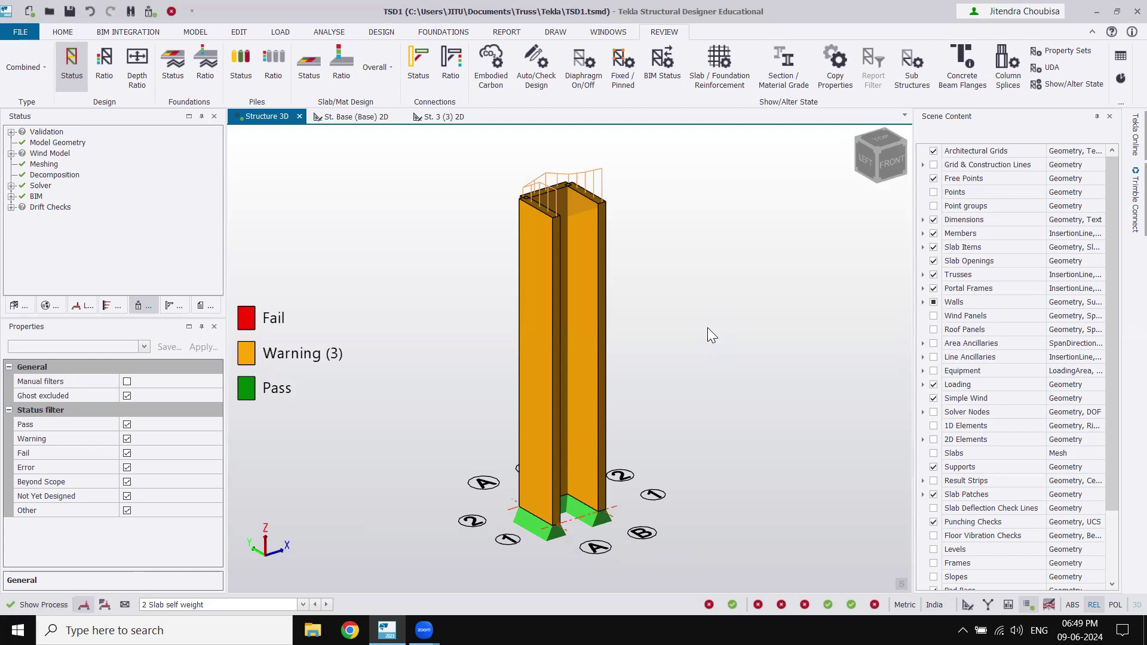
Step: Generate the detail drawing of wall W3 as a DXF with the Wall Detail layer configuration and style at 1:25 scale
right_click(529, 311)
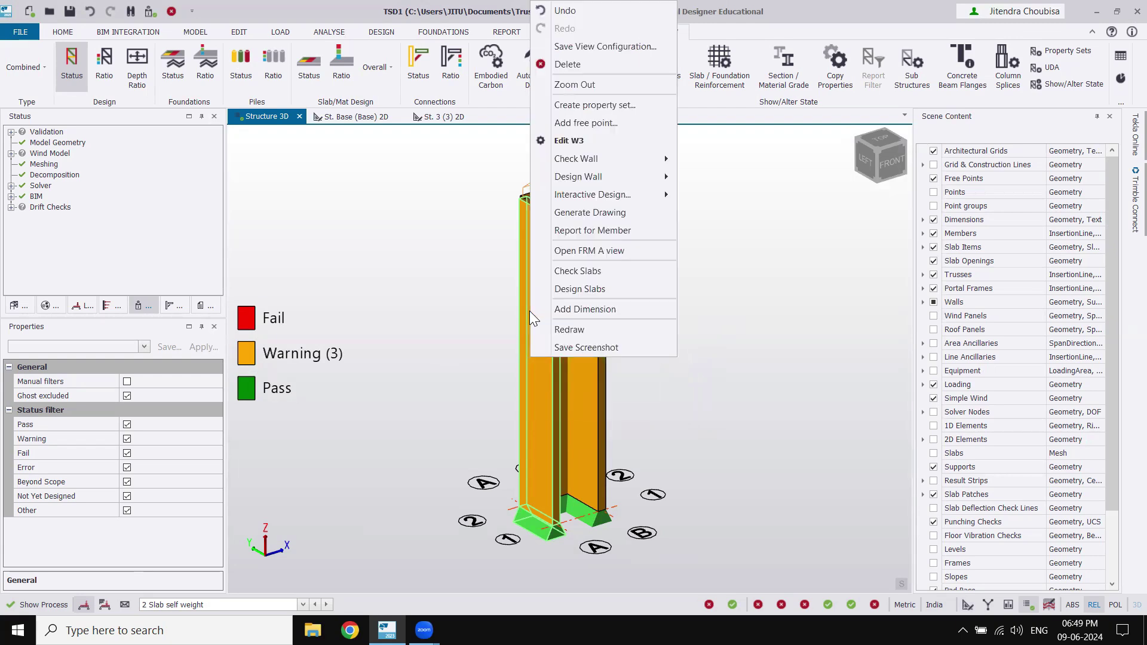
left_click(618, 211)
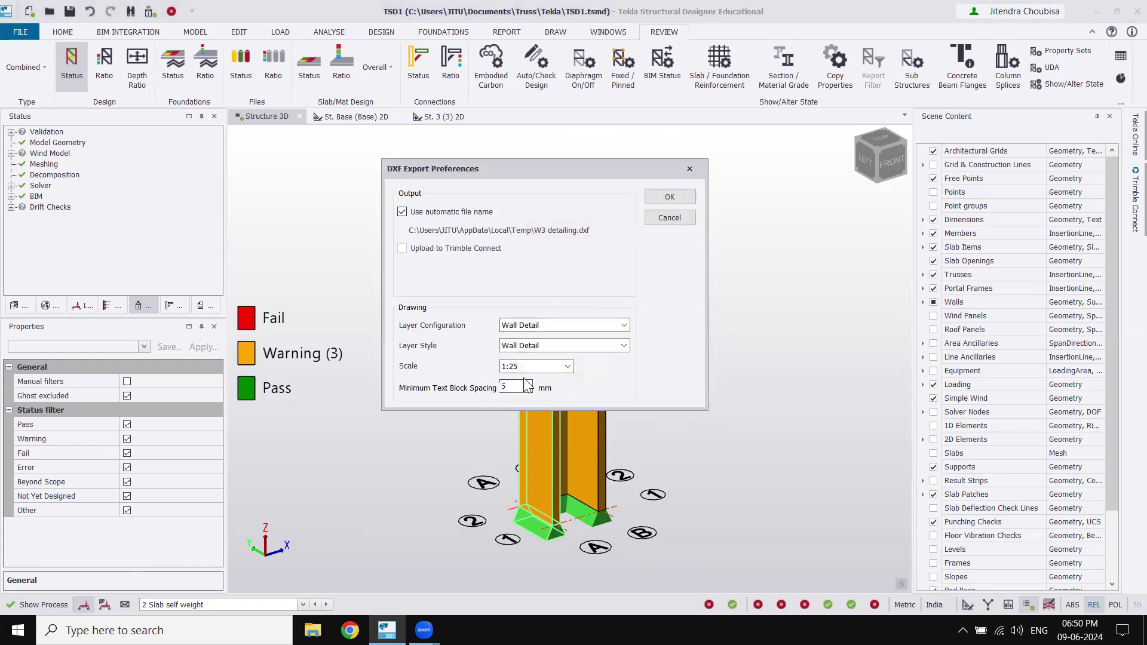
left_click(660, 197)
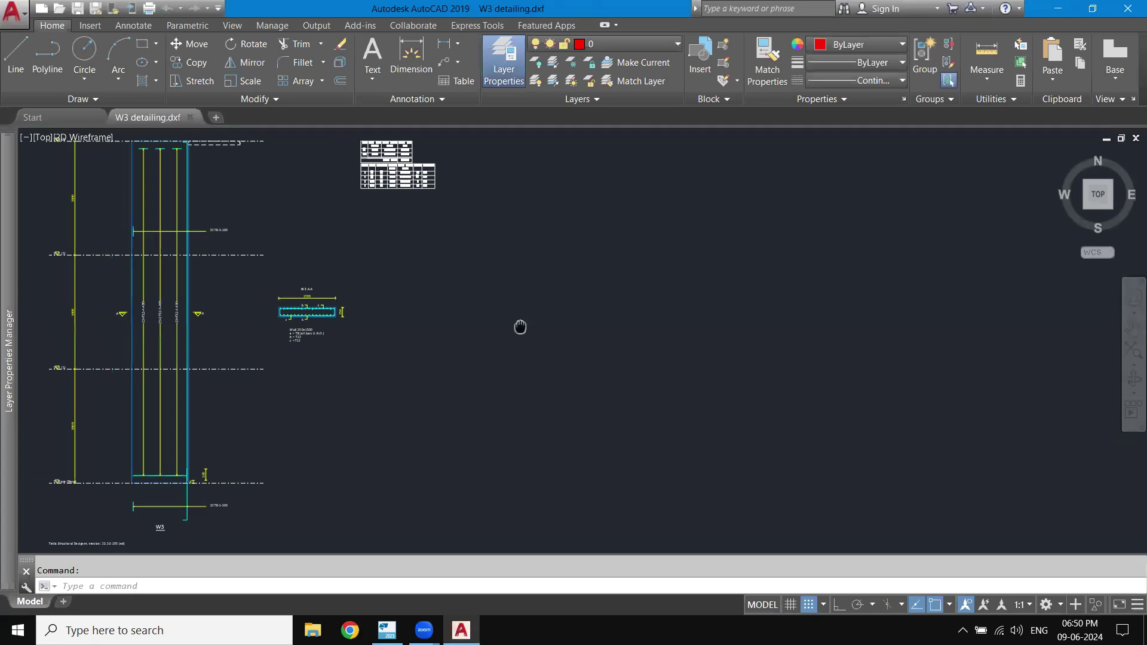
Step: Examine the W3 detailing drawing in AutoCAD, focusing on section A-A, its dimensions and its bar legend
middle_click_drag(519, 326, 745, 351)
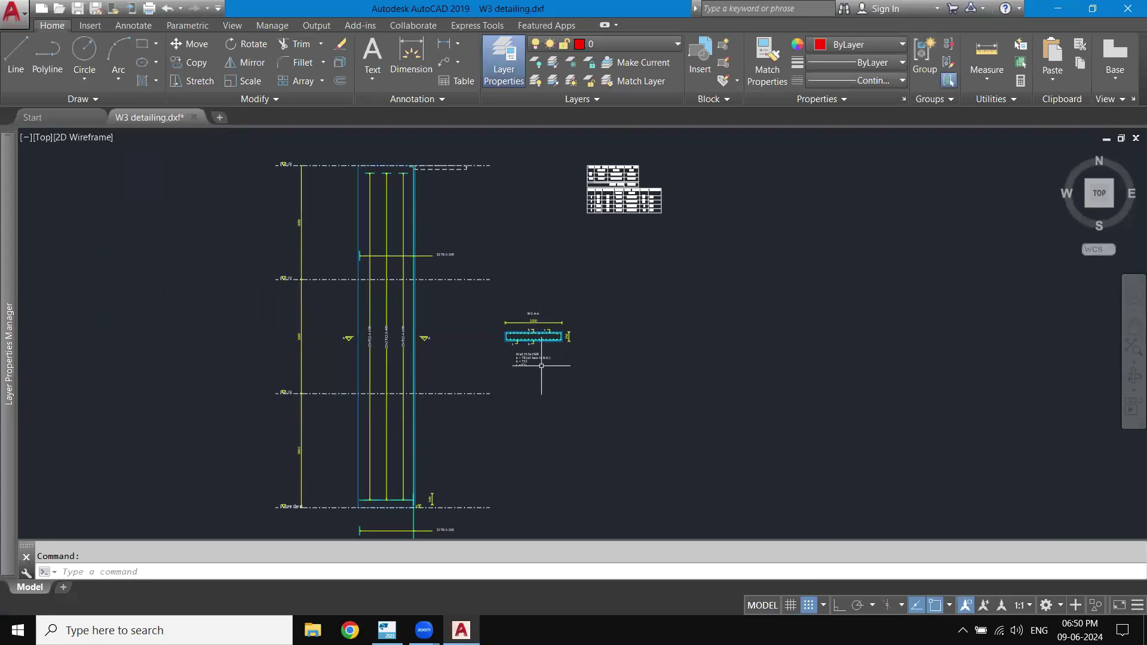
scroll(541, 338, "down", 6)
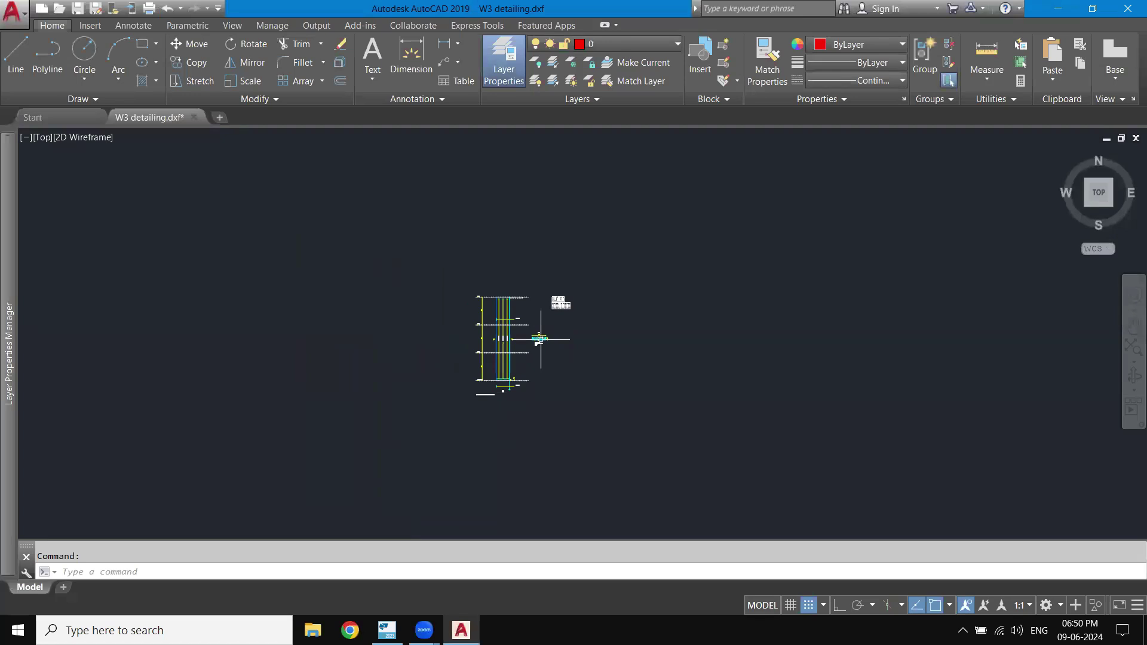
left_click(1133, 362)
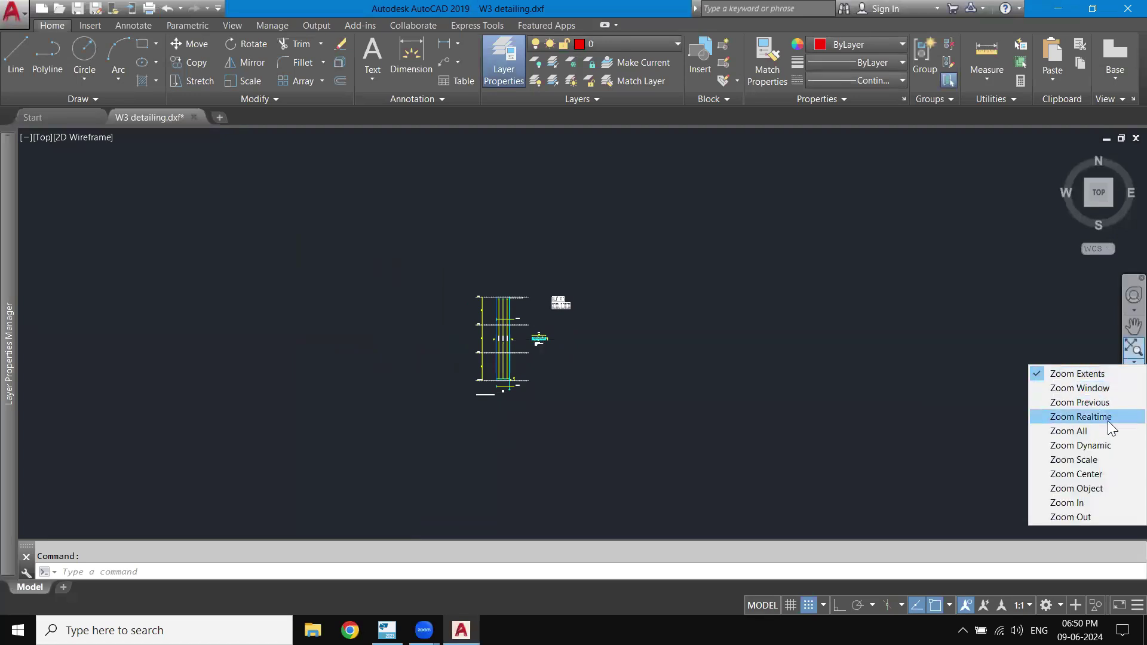
left_click(1087, 504)
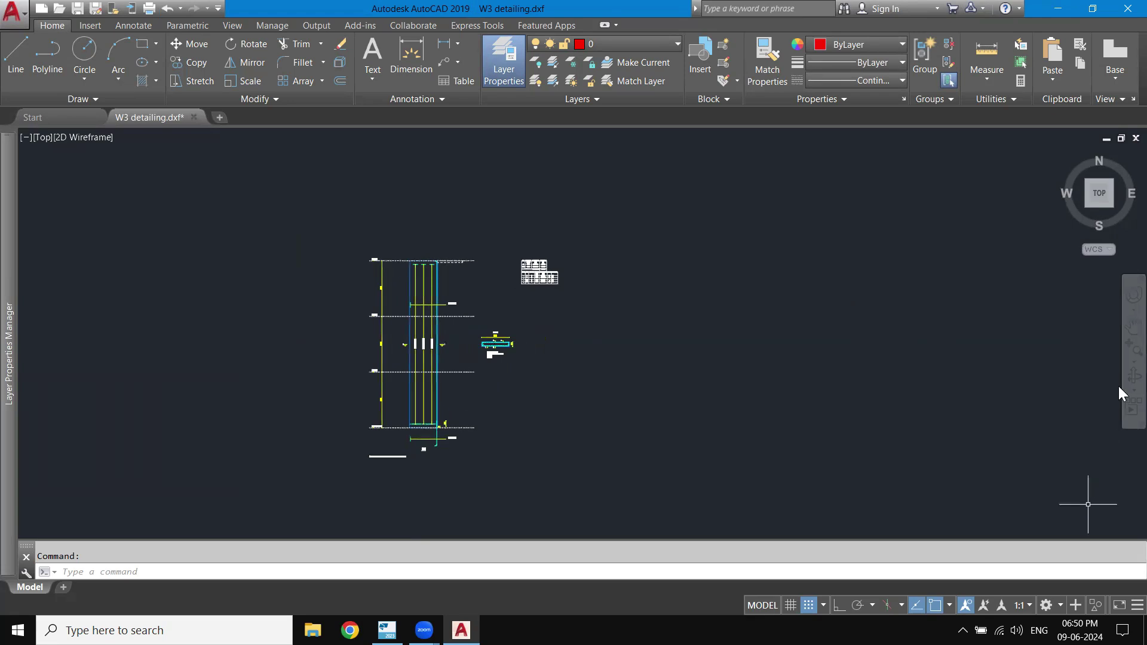
left_click(1118, 347)
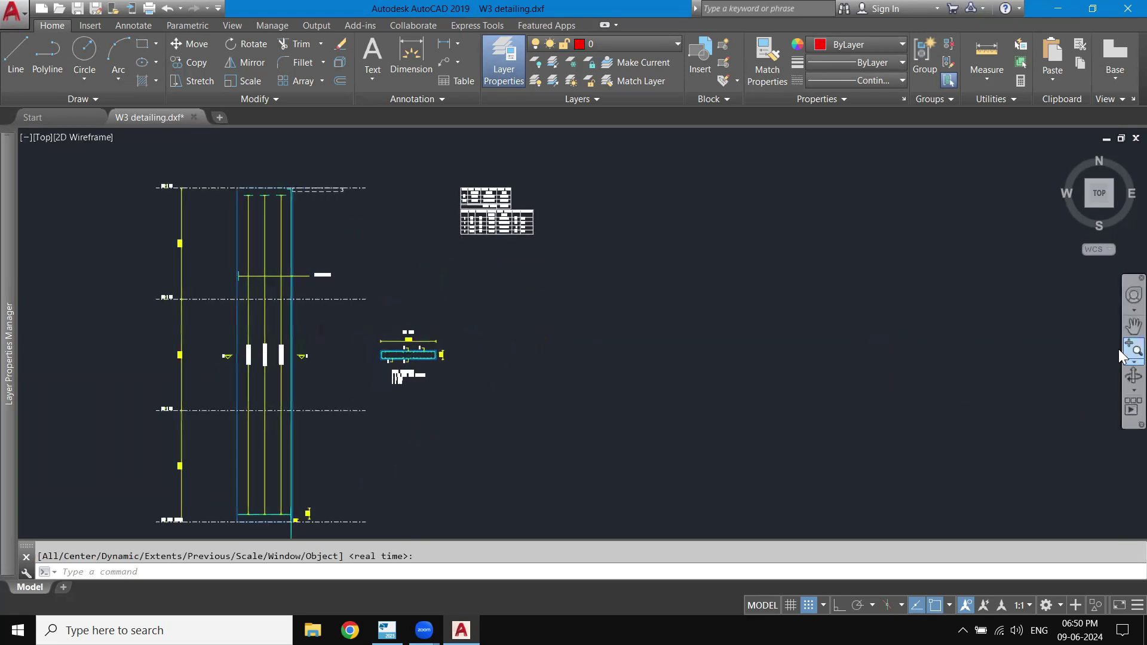
left_click(1118, 348)
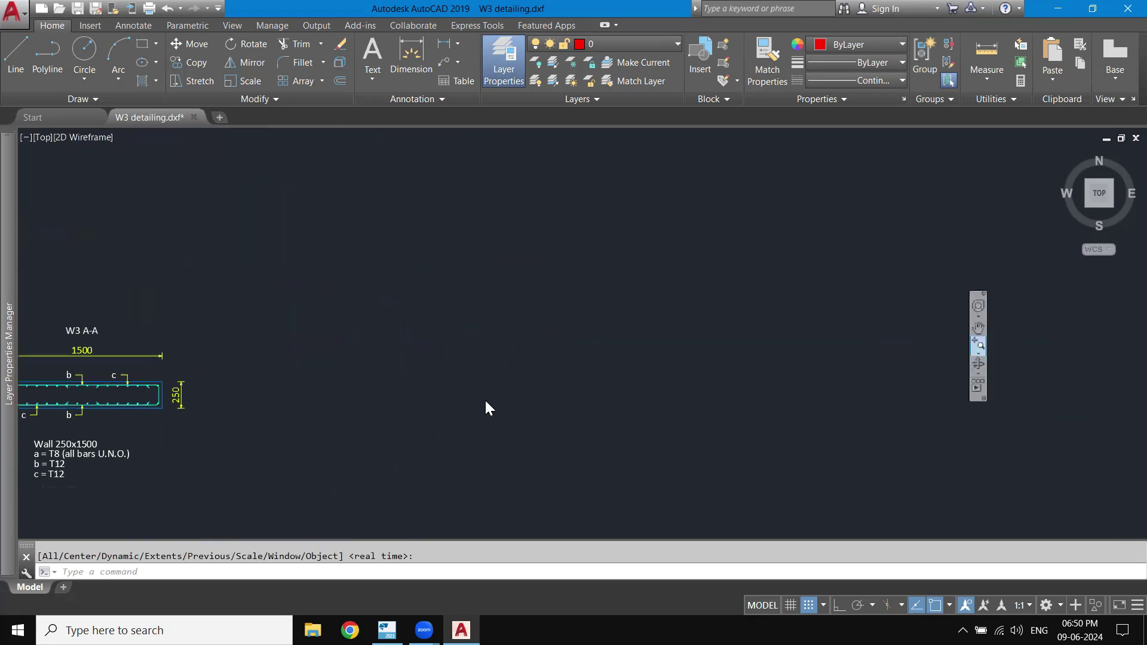
middle_click_drag(495, 391, 955, 366)
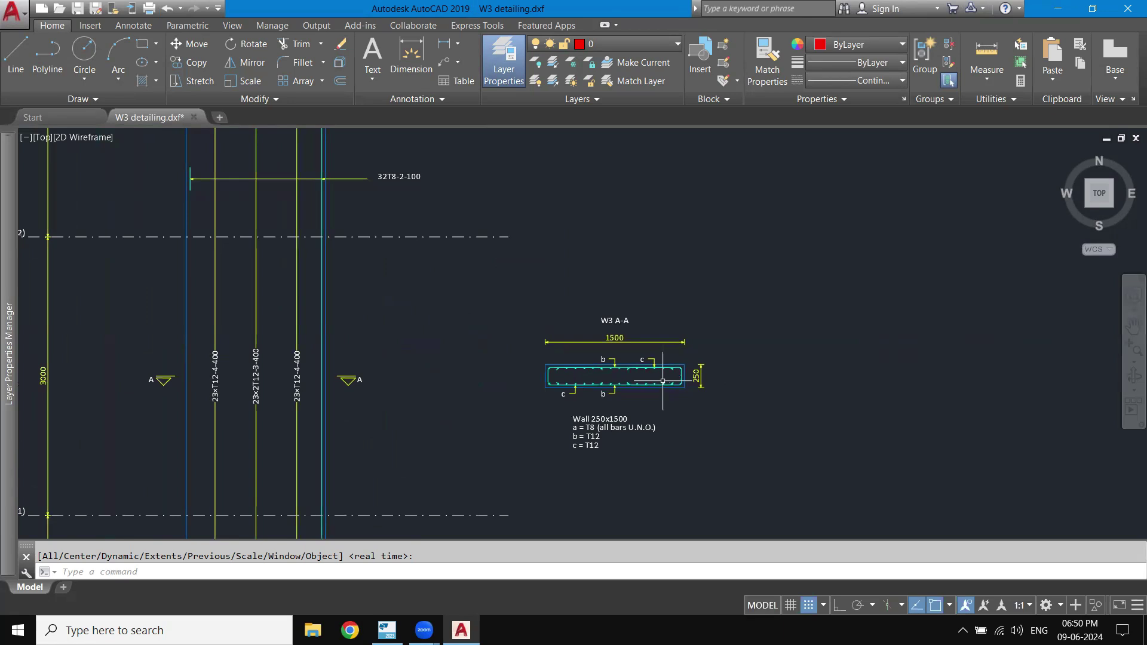
scroll(729, 399, "up", 2)
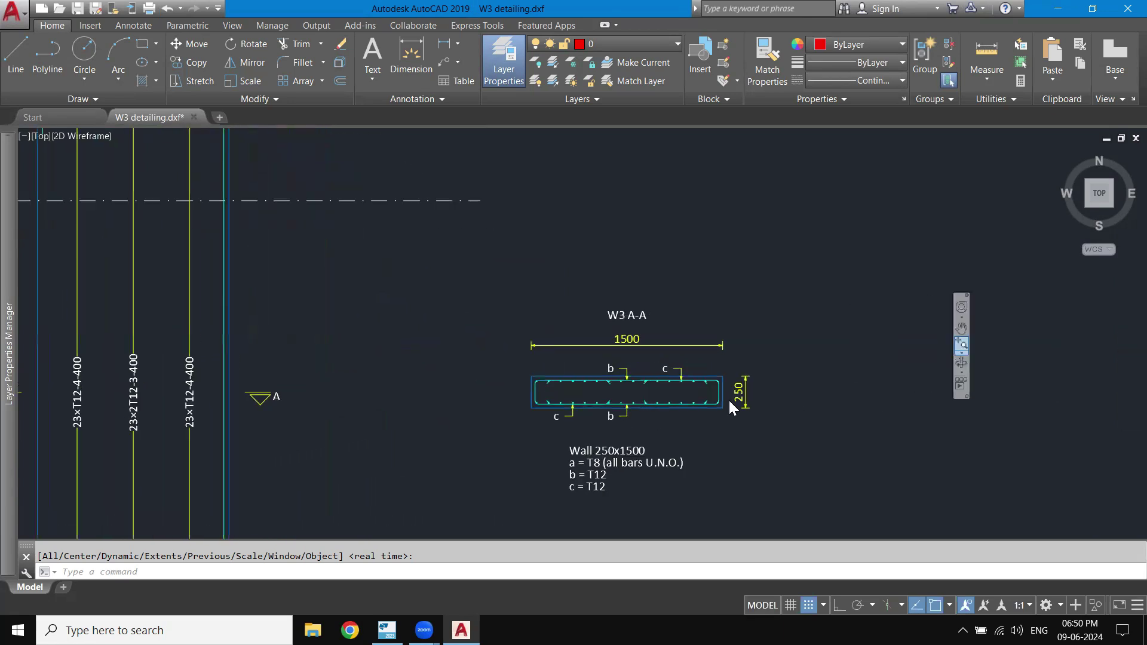
middle_click_drag(729, 399, 675, 315)
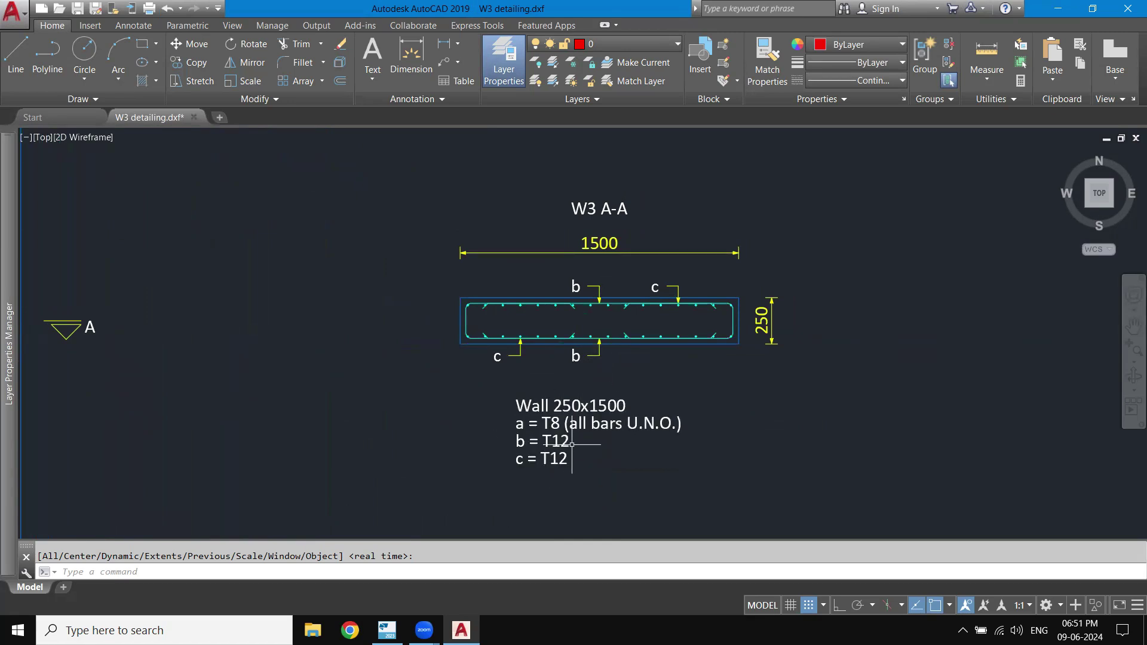
Step: Compare section A-A and its bar legend with the reinforcement labels on the W3 wall elevation
middle_click_drag(597, 449, 598, 466)
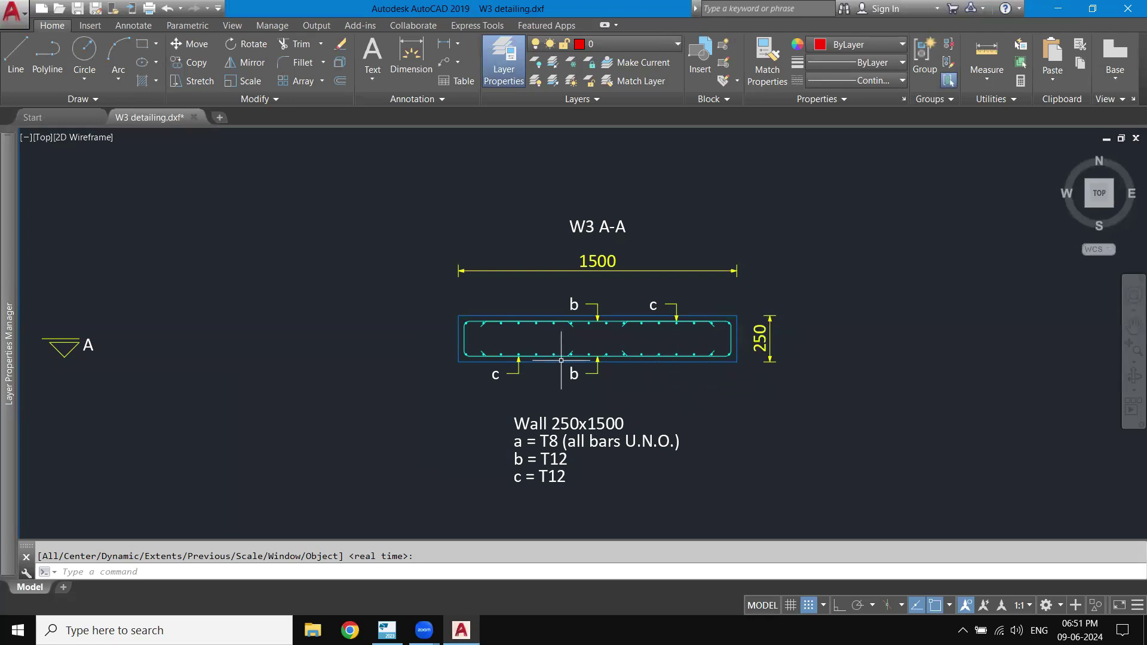
scroll(455, 377, "up", 2)
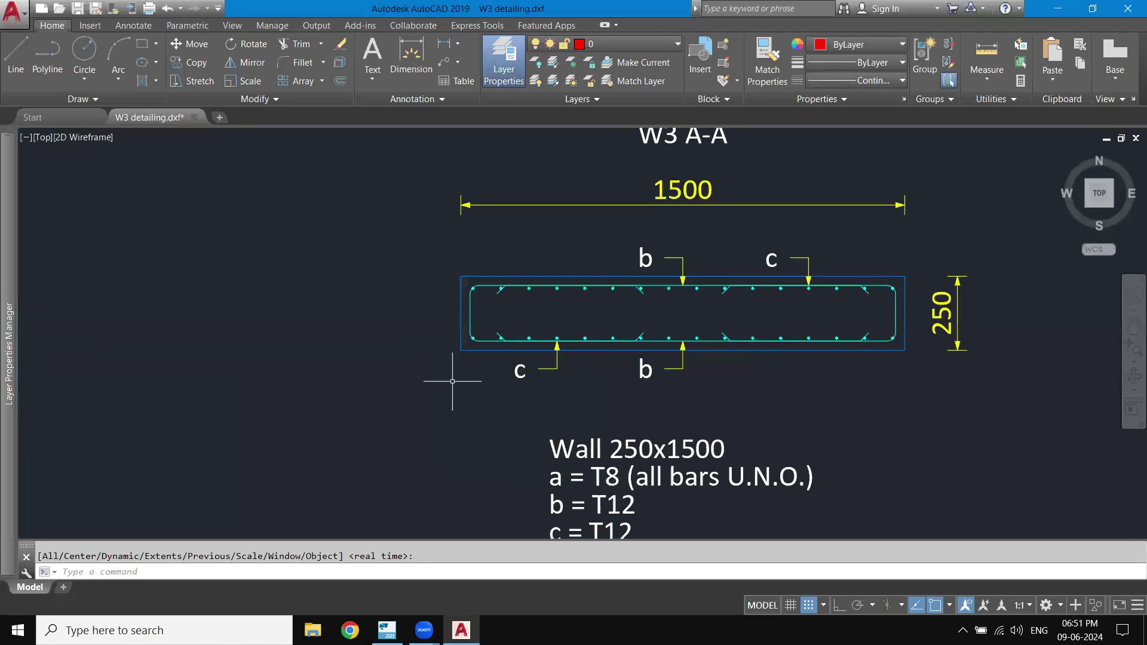
left_click(1133, 362)
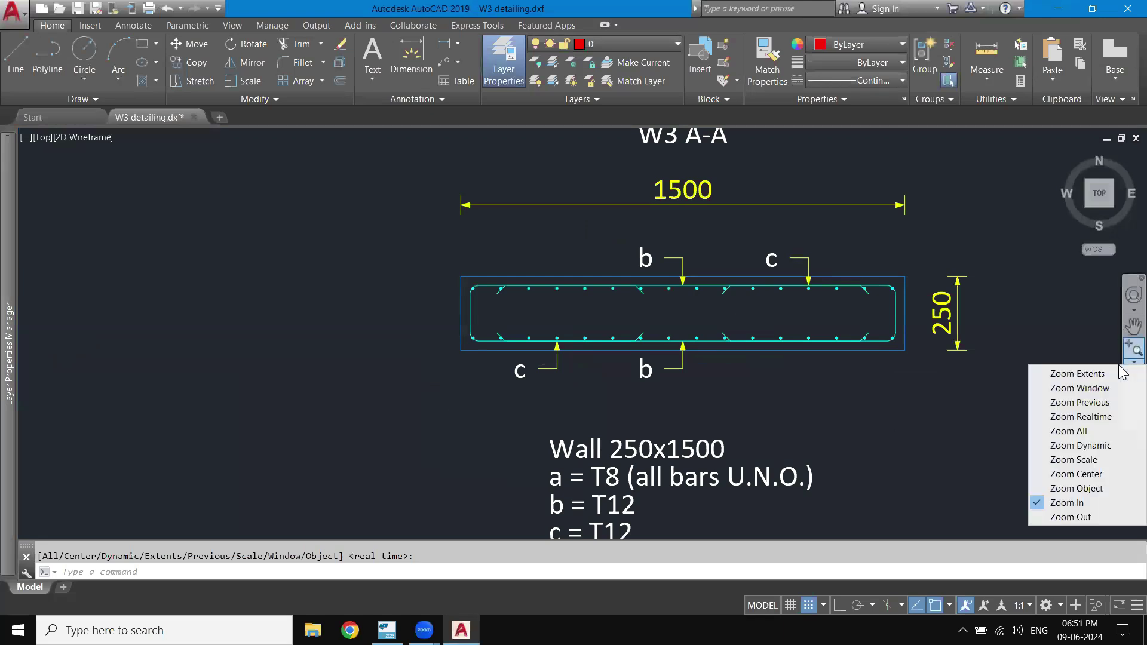
left_click(1082, 517)
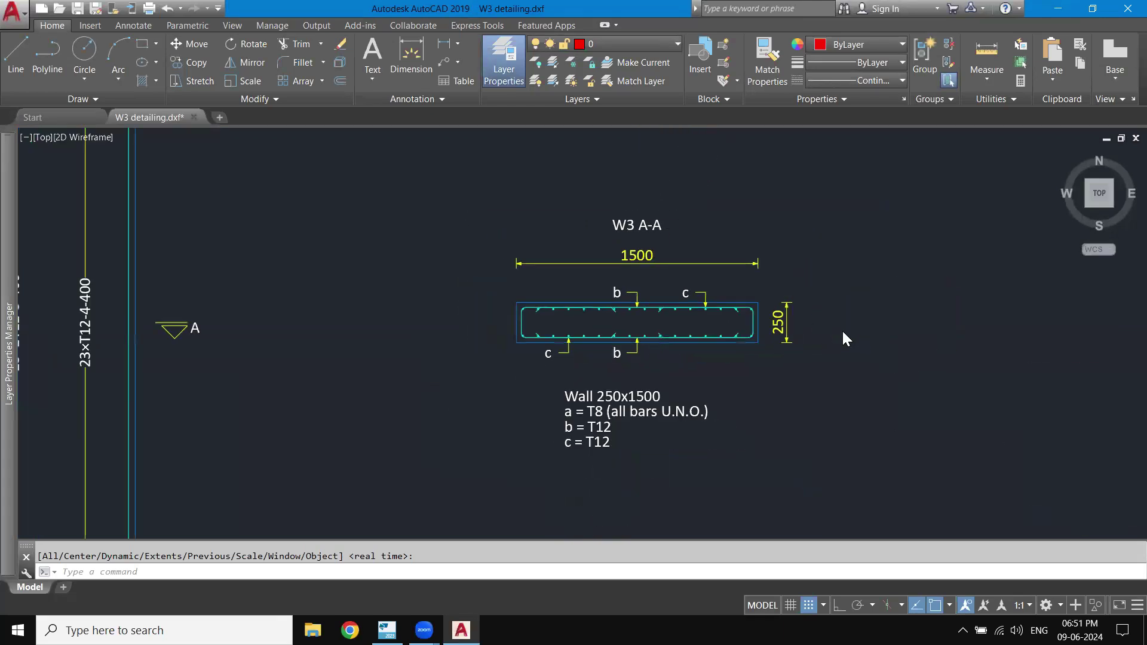
middle_click_drag(486, 384, 795, 359)
middle_click_drag(530, 346, 653, 320)
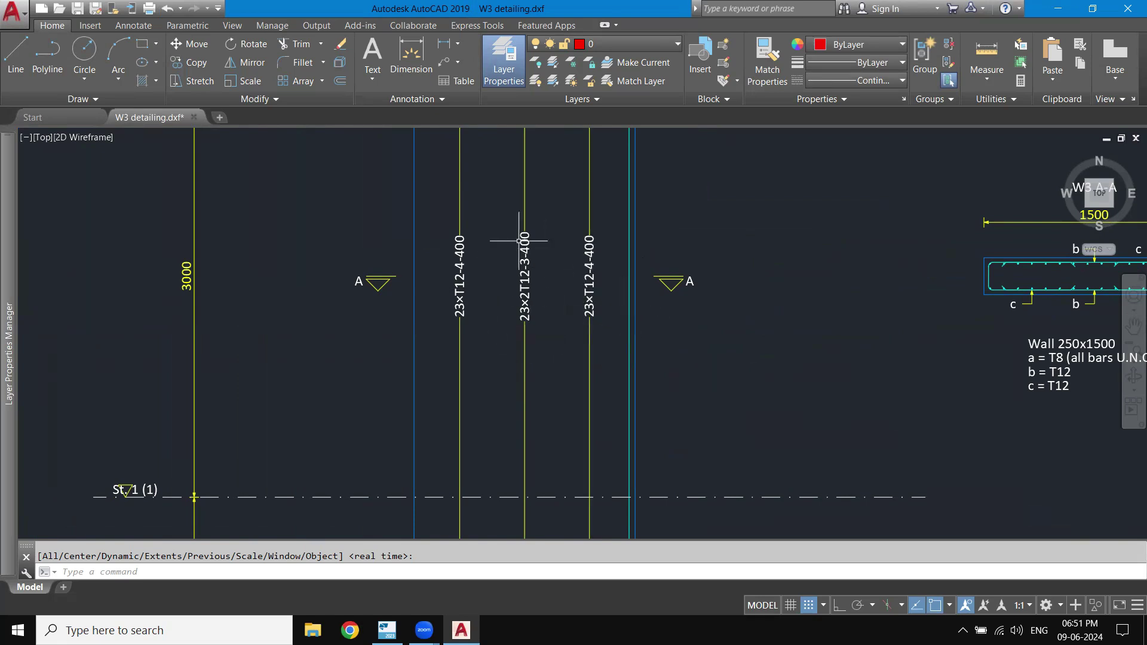
mouse_move(835, 322)
middle_mouse_down()
mouse_move(592, 359)
mouse_move(524, 385)
middle_mouse_up()
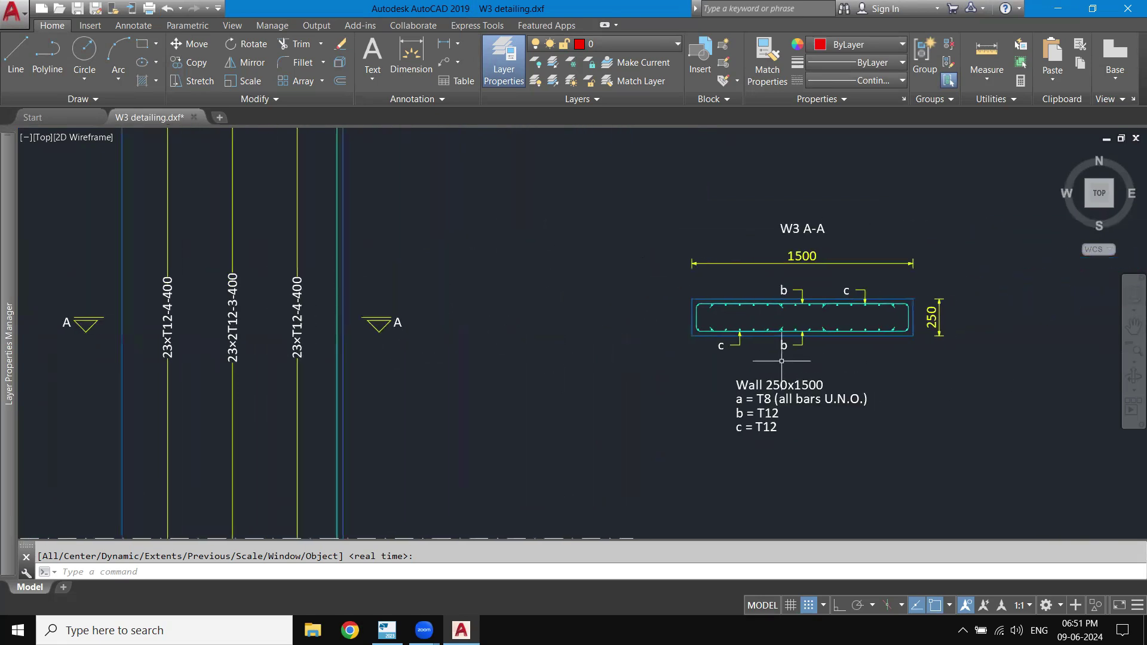
middle_click_drag(860, 348, 723, 347)
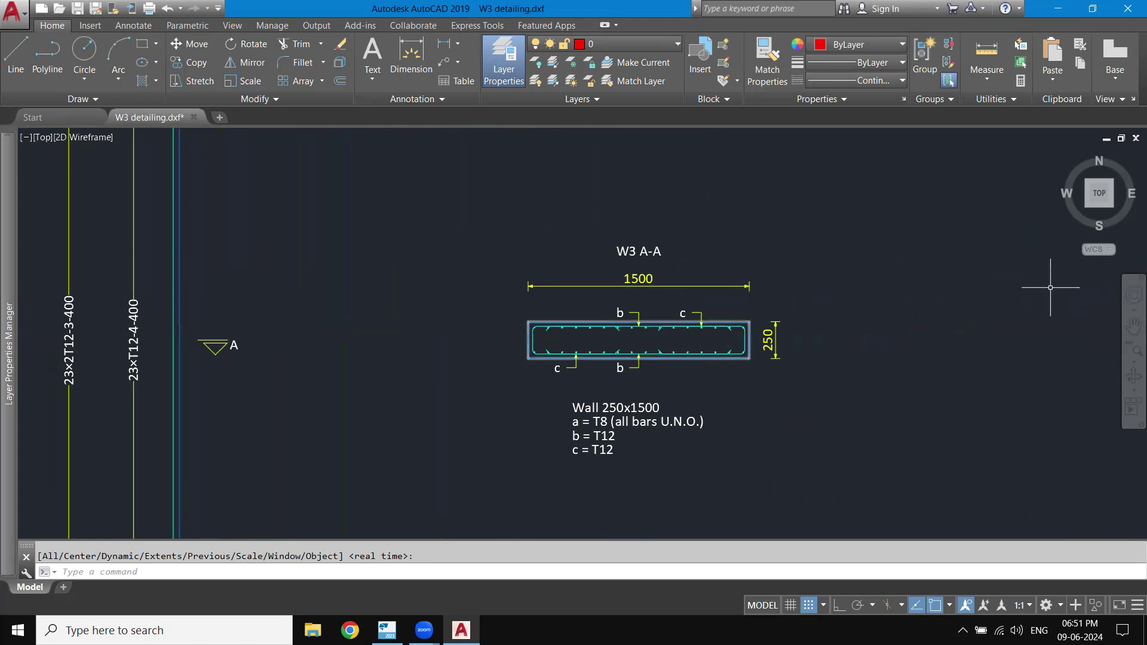
Step: Examine the W3 bar schedule and the steel mass summary table beside the wall detail
middle_click_drag(993, 239, 736, 470)
mouse_move(455, 282)
middle_mouse_down()
mouse_move(432, 333)
mouse_move(724, 230)
mouse_move(563, 385)
mouse_move(489, 312)
middle_mouse_up()
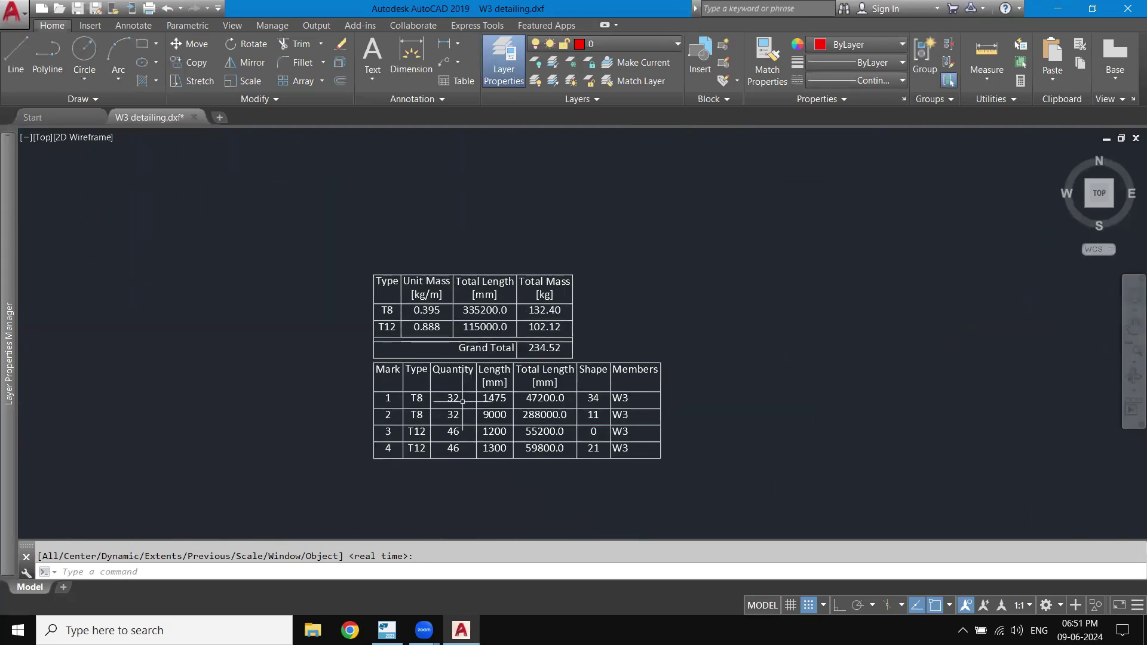
scroll(469, 414, "down", 2)
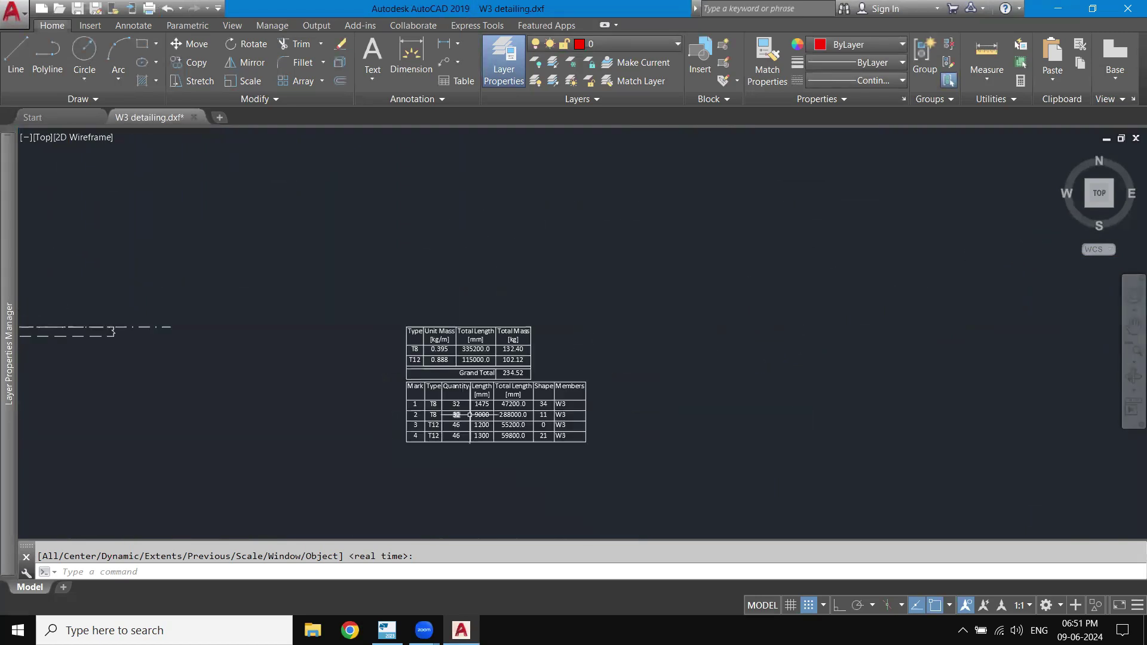
left_click(1133, 361)
left_click(1083, 503)
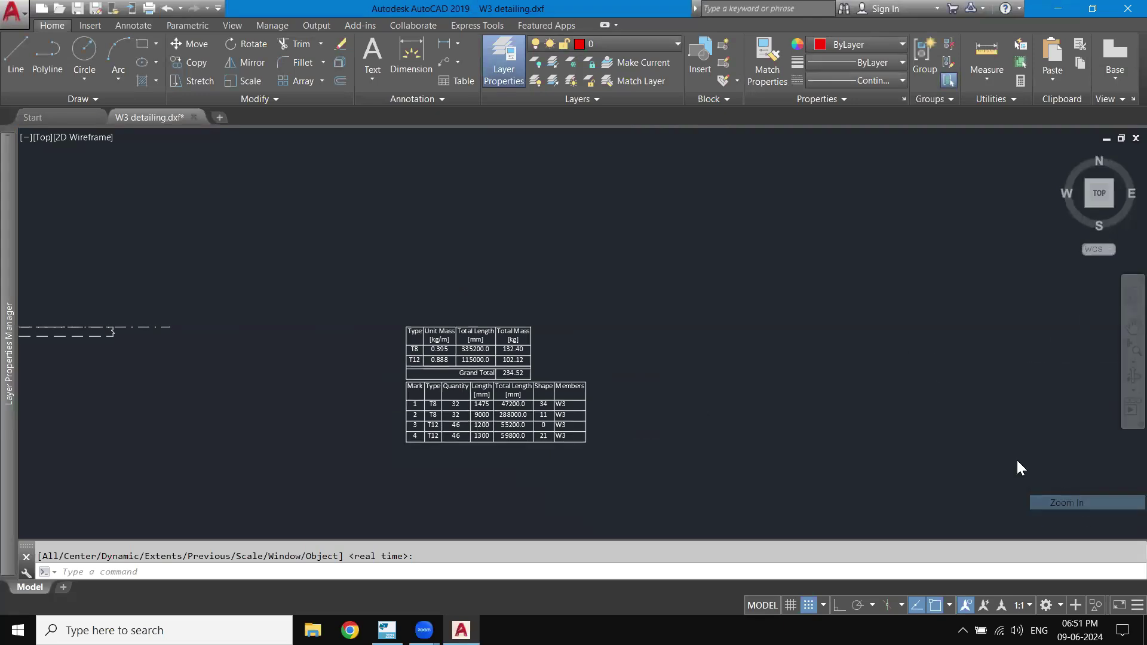
middle_click_drag(310, 417, 415, 285)
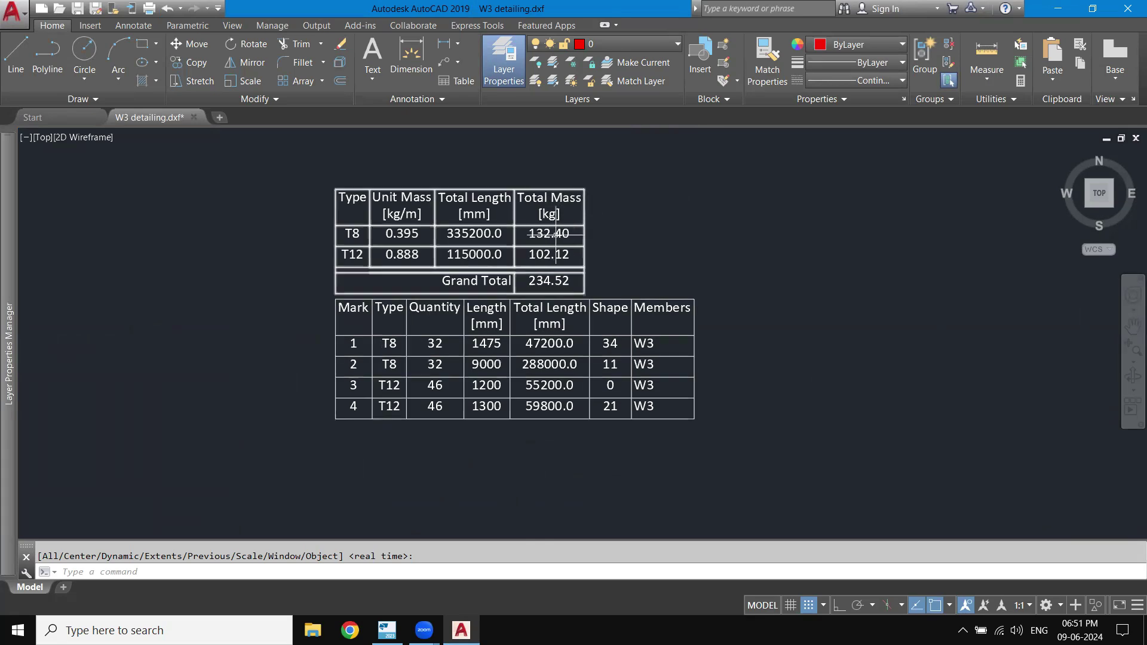
middle_click_drag(471, 373, 704, 341)
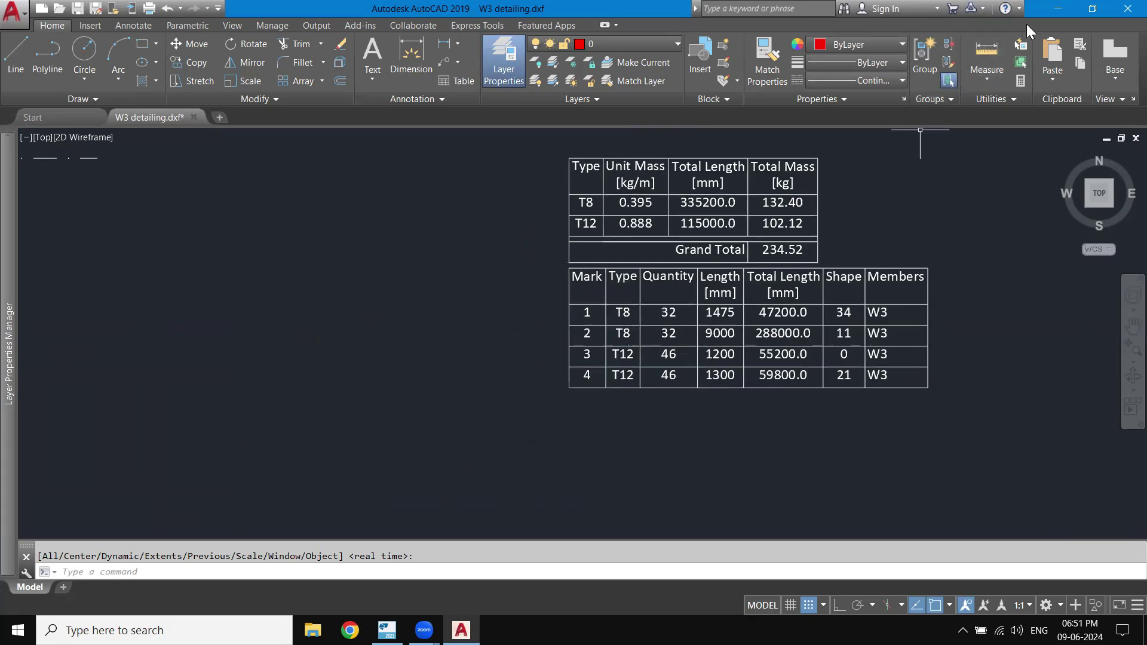
Step: Switch back to Tekla Structural Designer and select wall W2 in the 3D structure view
left_click(1057, 17)
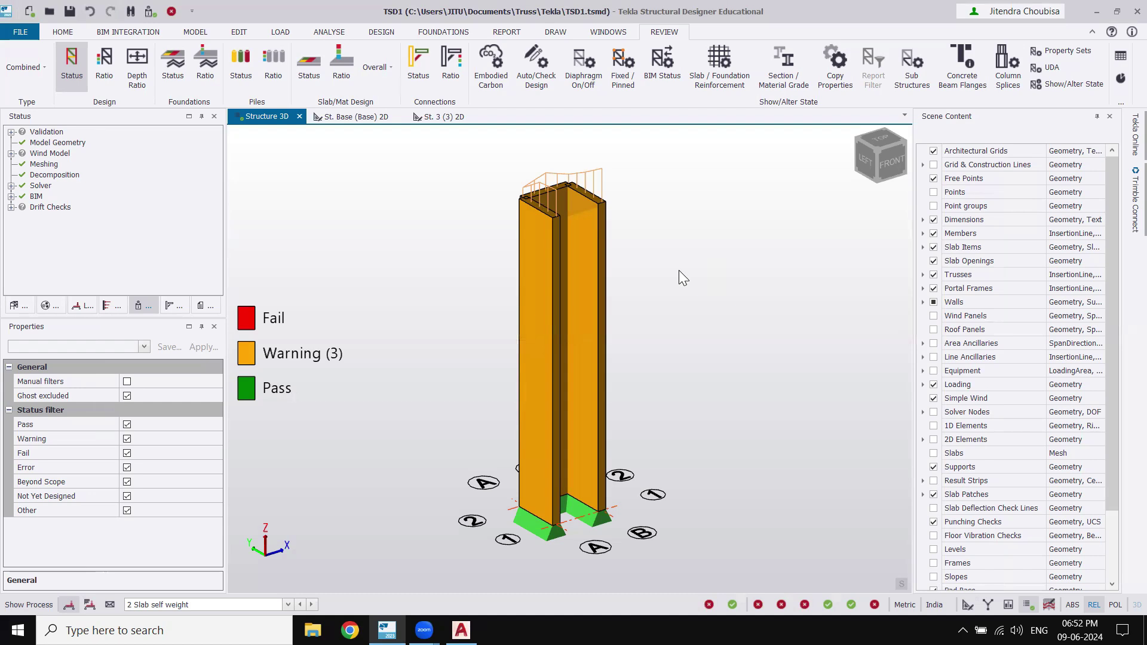
mouse_move(566, 522)
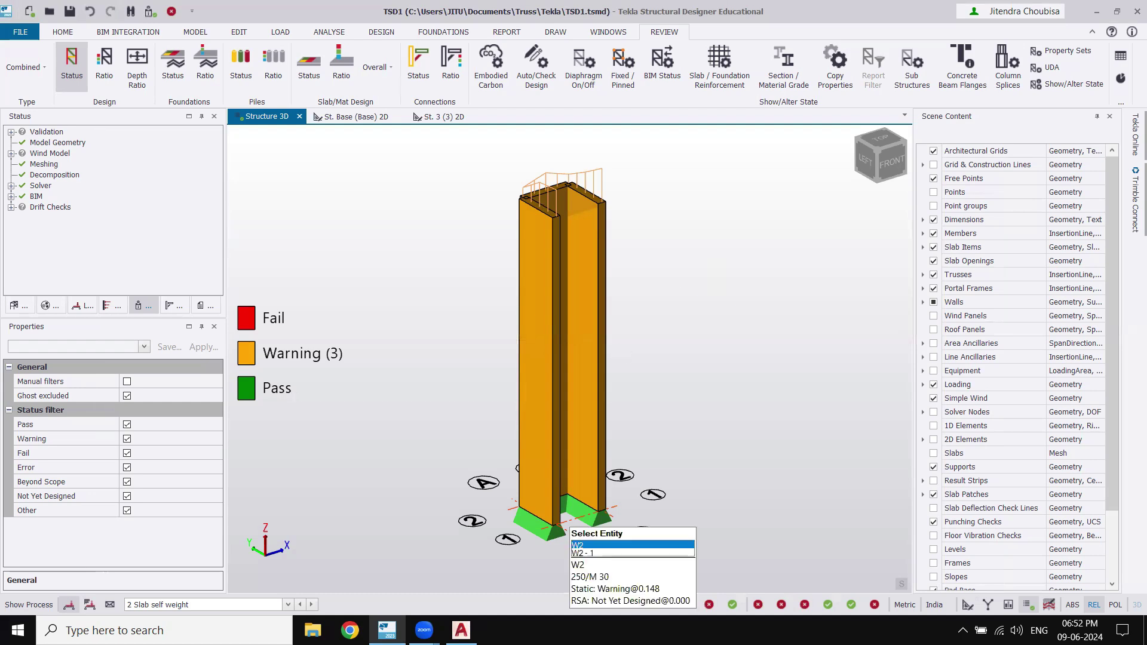
key("Return")
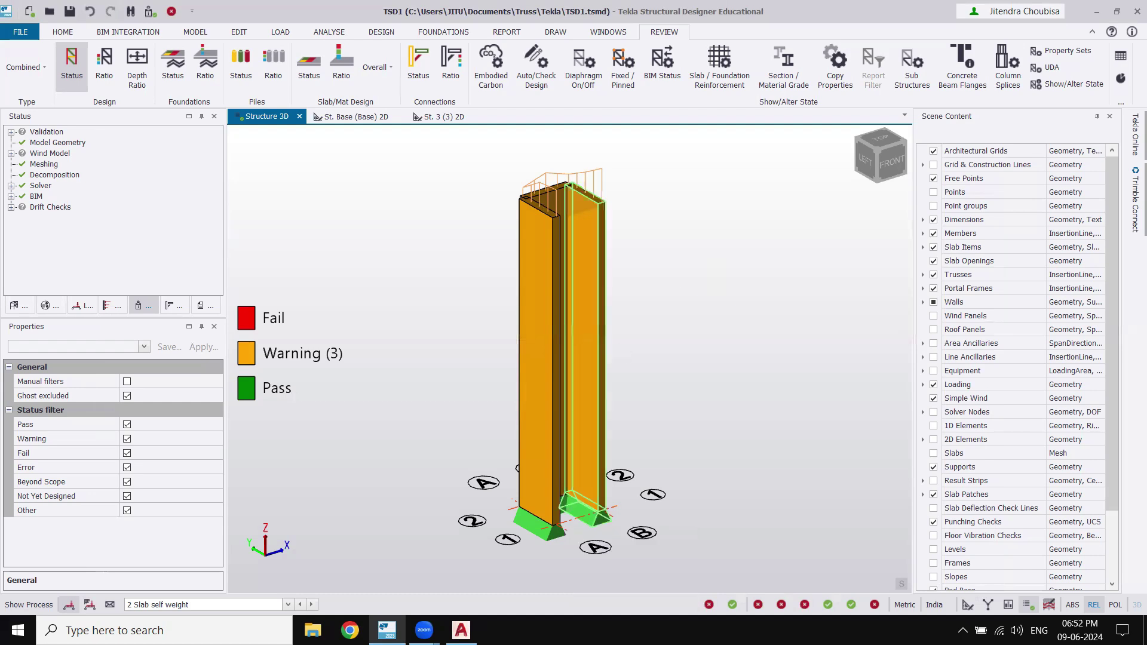